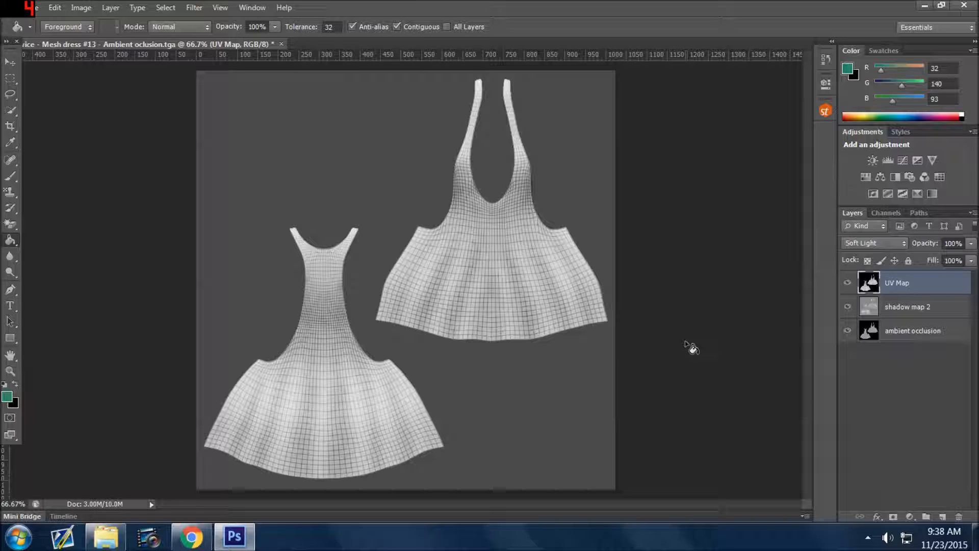
Look through the Mesh dress #13 TGA texture files available to open in the Twicedress13 folder.
key("v")
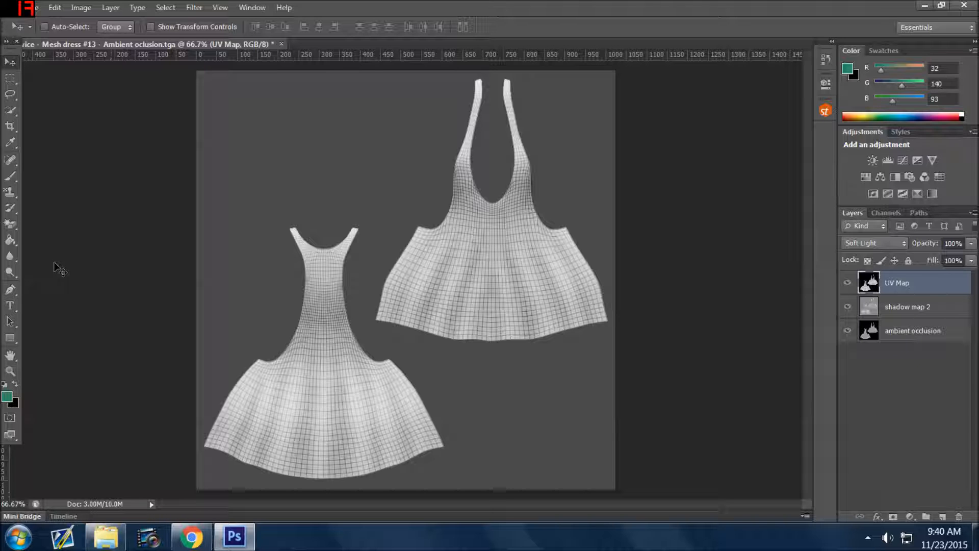
left_click(32, 8)
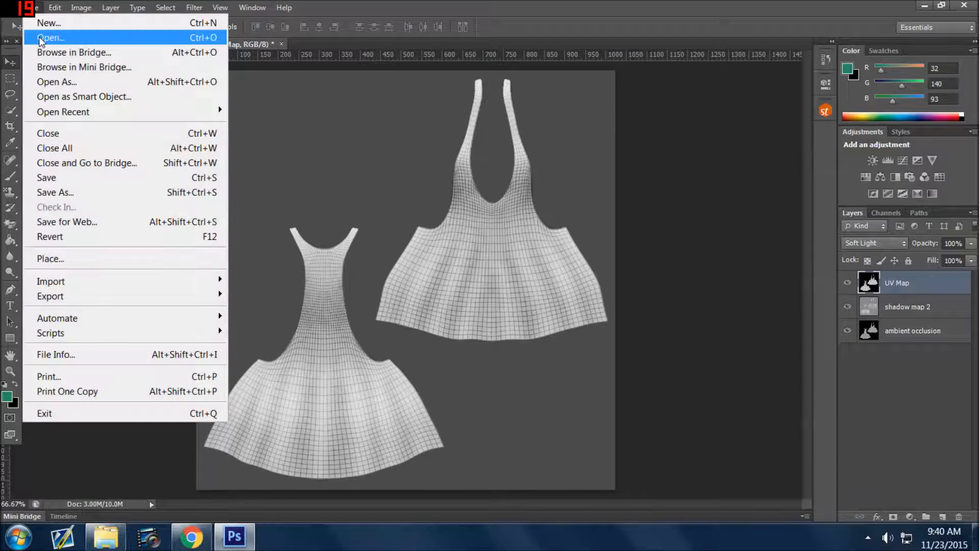
left_click(50, 38)
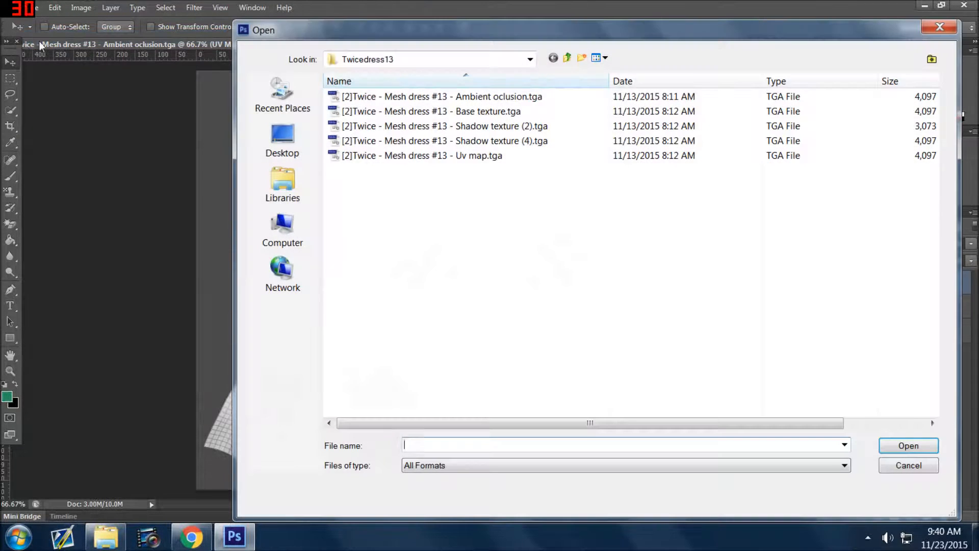
left_click(372, 97)
left_click(390, 111)
left_click(371, 157)
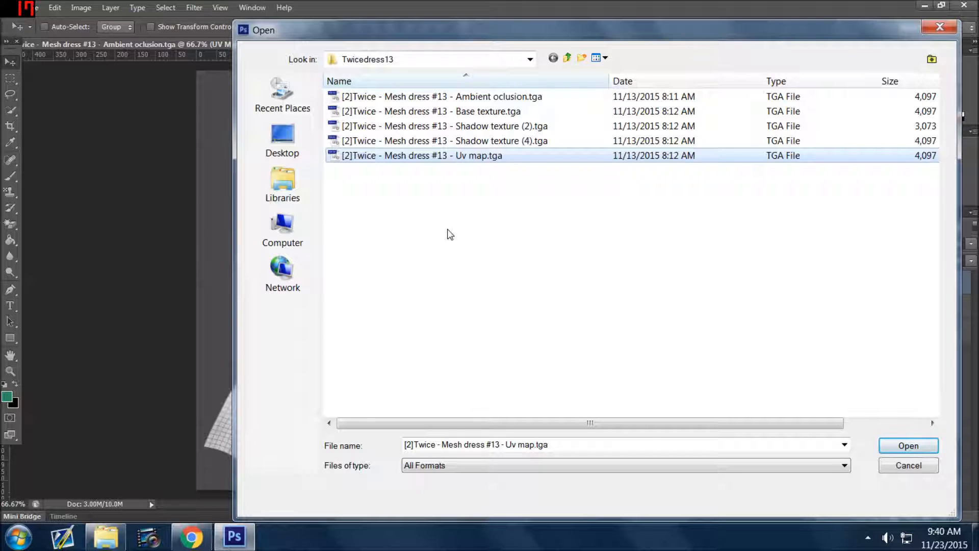
left_click(513, 97)
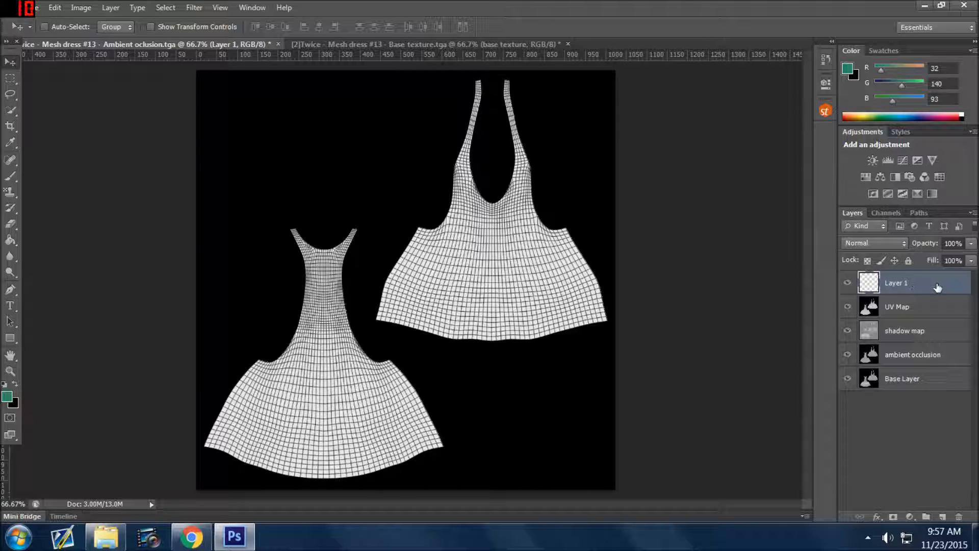
Move Layer 1 between the shadow map and ambient occlusion layers, and hide every layer except shadow map.
left_click_drag(937, 287, 916, 343)
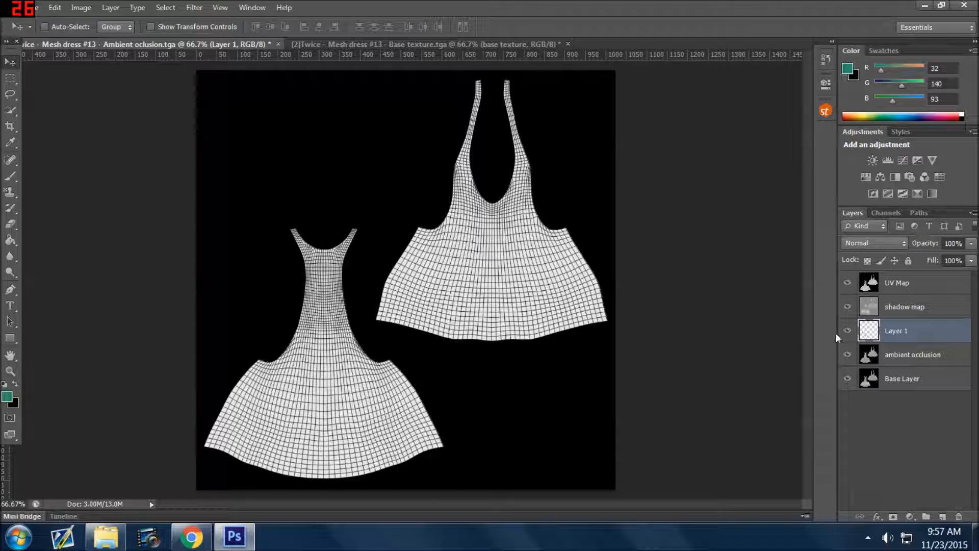
left_click(935, 309)
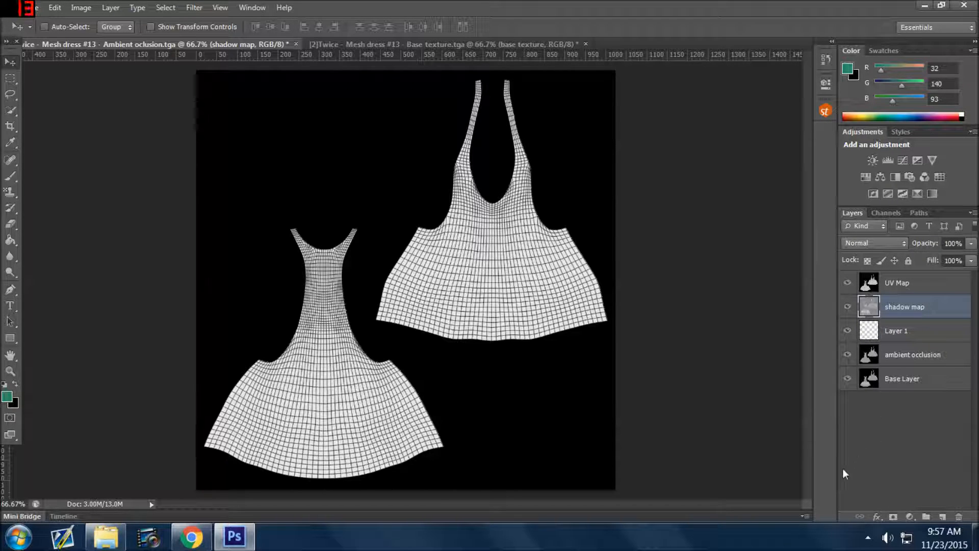
left_click(848, 283)
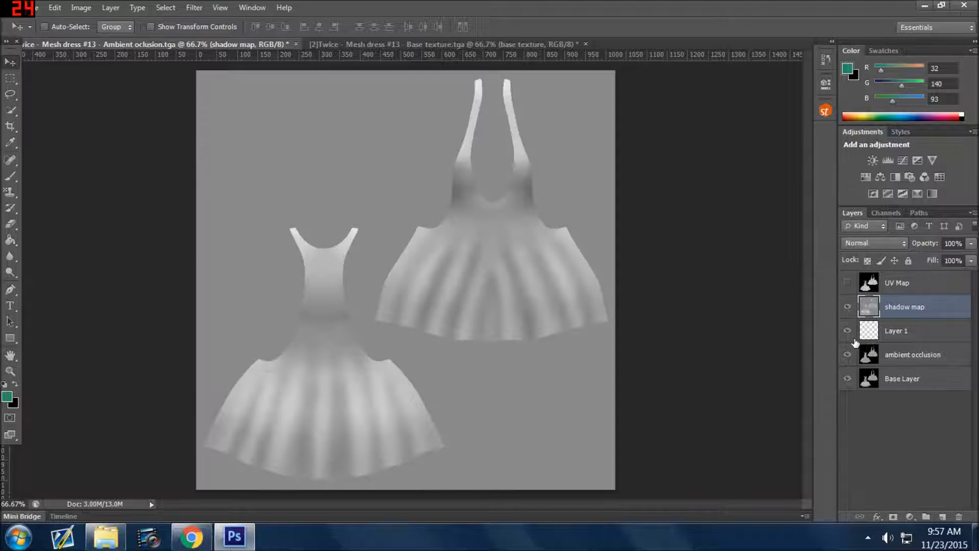
left_click_drag(847, 331, 847, 386)
Add a Pattern Overlay to the shadow map layer using the last chocolate cupcake pattern with the red heart.
left_click(877, 516)
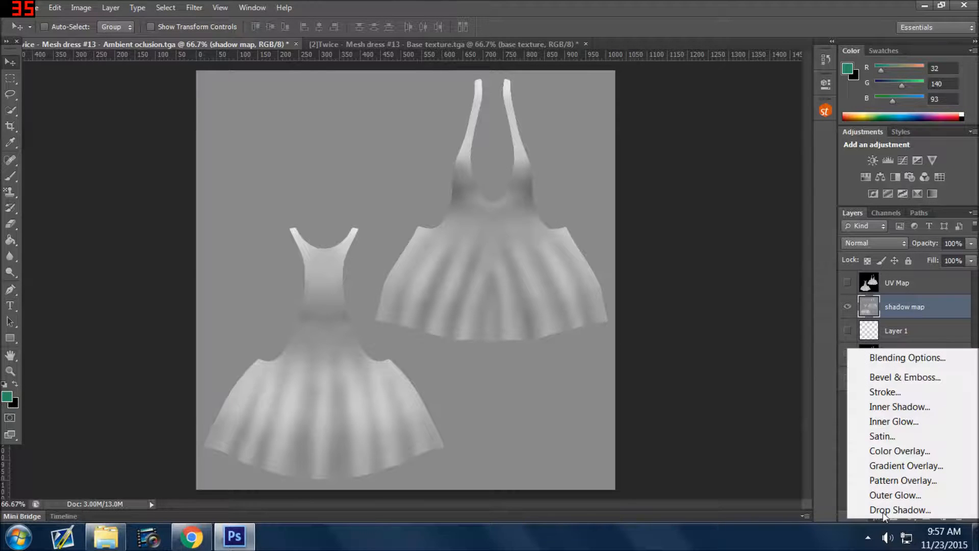
left_click(903, 480)
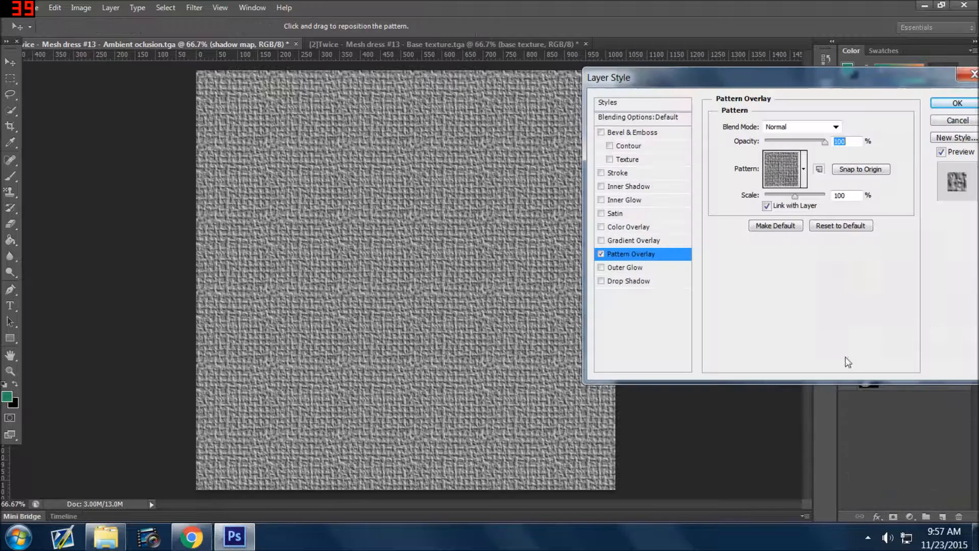
left_click(804, 167)
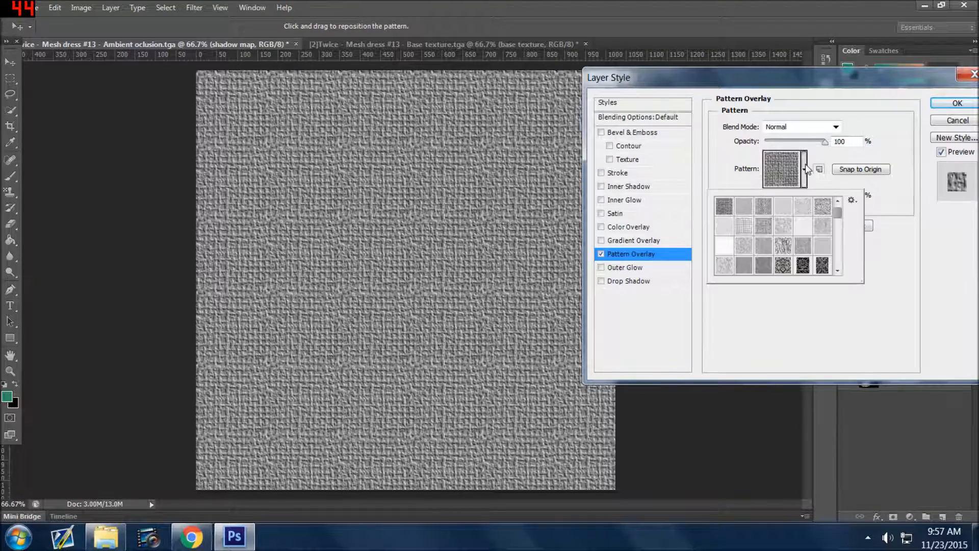
left_click(831, 212)
left_click_drag(838, 214, 838, 270)
left_click(785, 267)
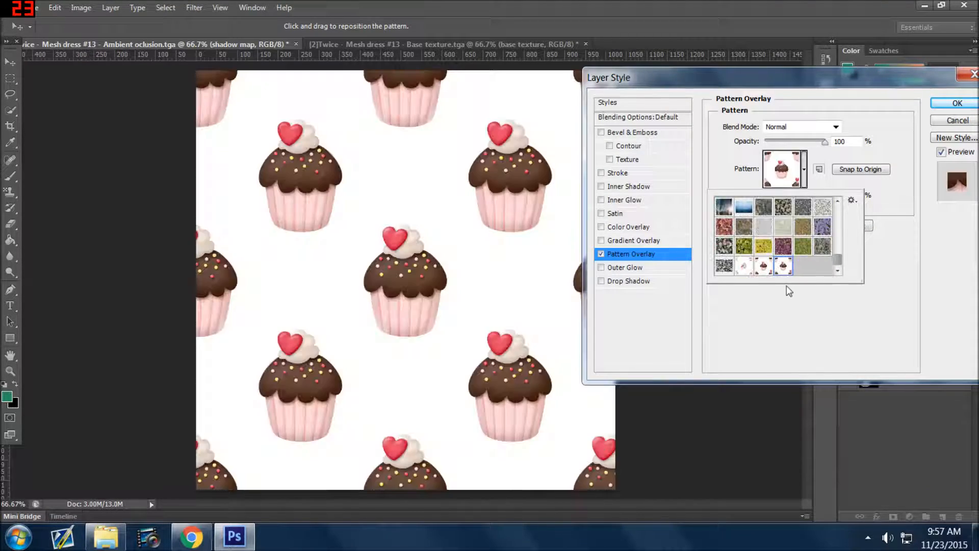
left_click(842, 347)
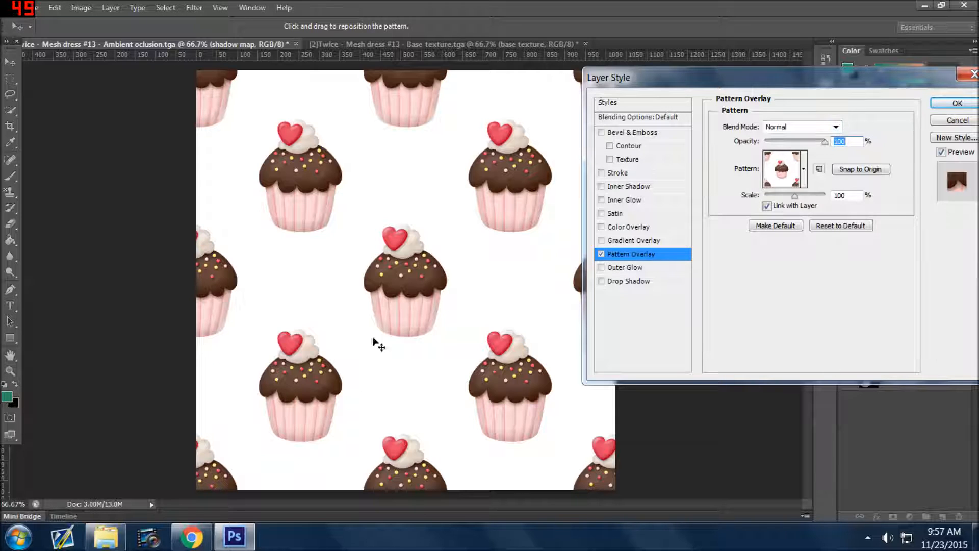
Try Multiply and Soft Light for the pattern overlay and settle on the Color Burn blend mode.
left_click(788, 127)
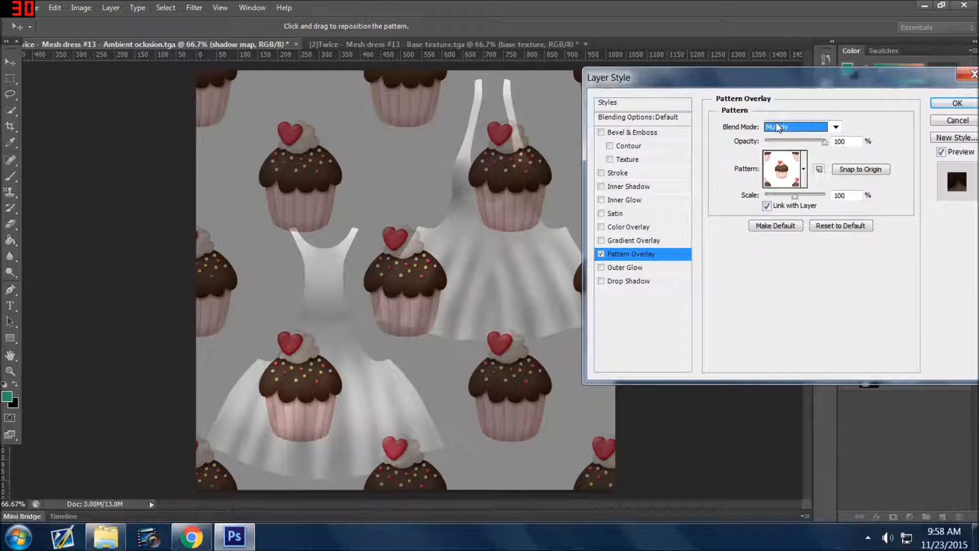
left_click(790, 141)
left_click(836, 126)
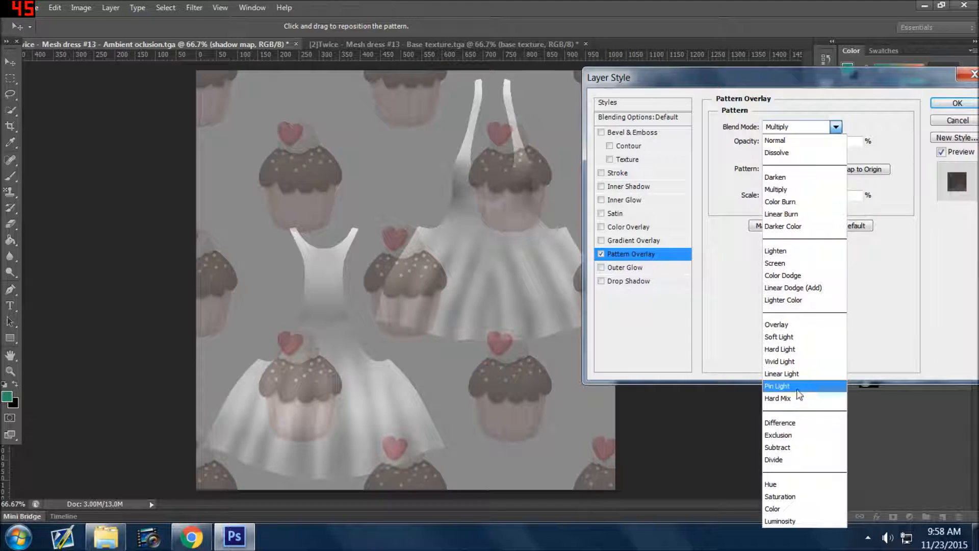
left_click(829, 336)
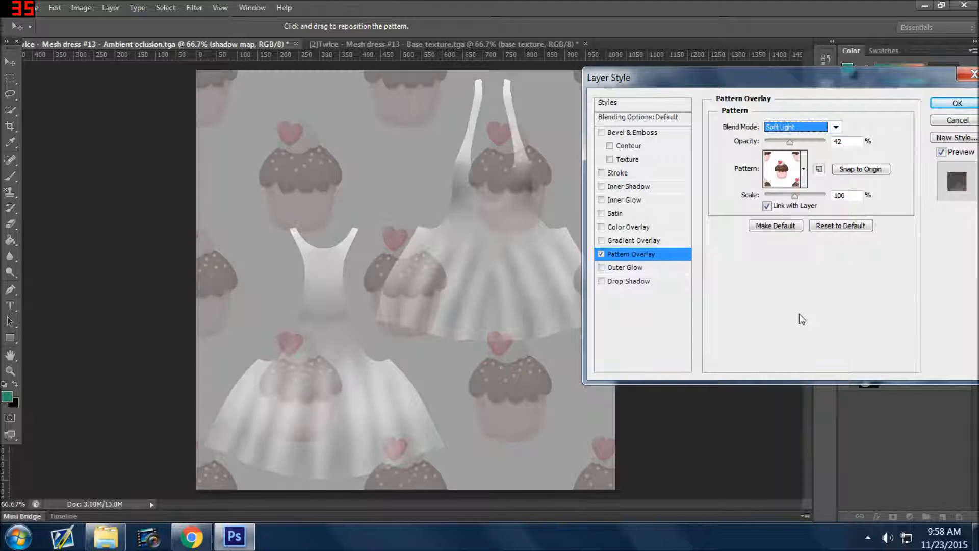
left_click(793, 129)
left_click(805, 203)
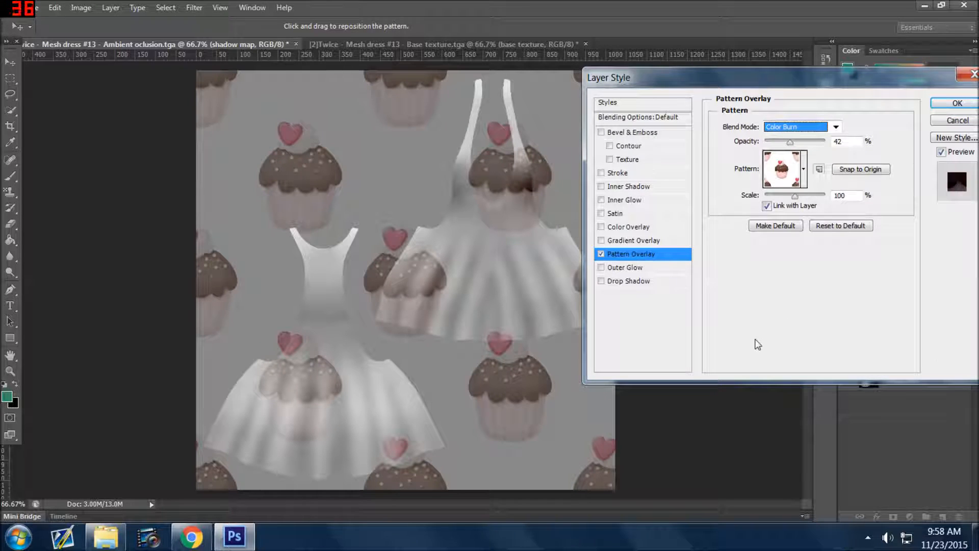
left_click(794, 128)
left_click(805, 200)
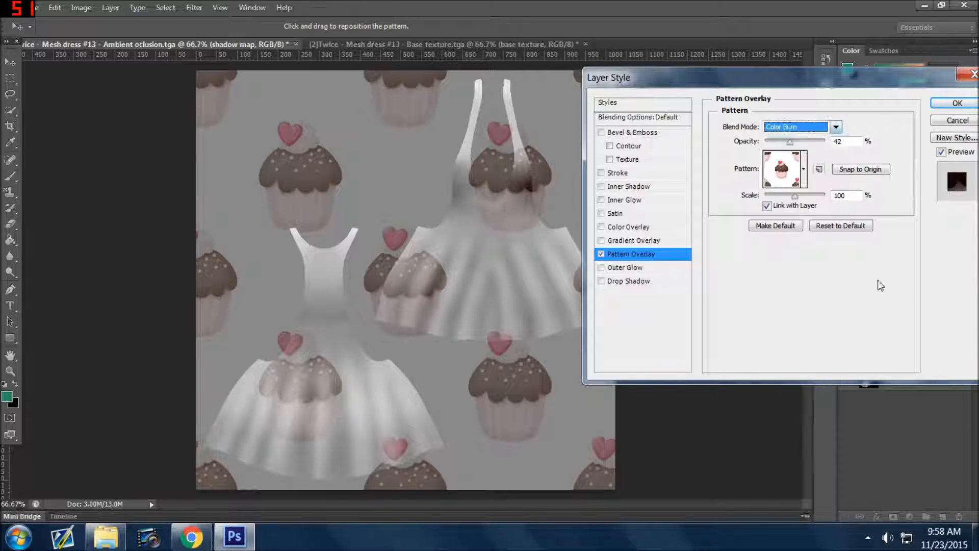
Set the pattern overlay's opacity to 76% and shrink its scale to small repeating cupcakes, and apply the style.
mouse_move(793, 142)
left_mouse_down()
mouse_move(774, 145)
mouse_move(828, 146)
mouse_move(813, 146)
left_mouse_up()
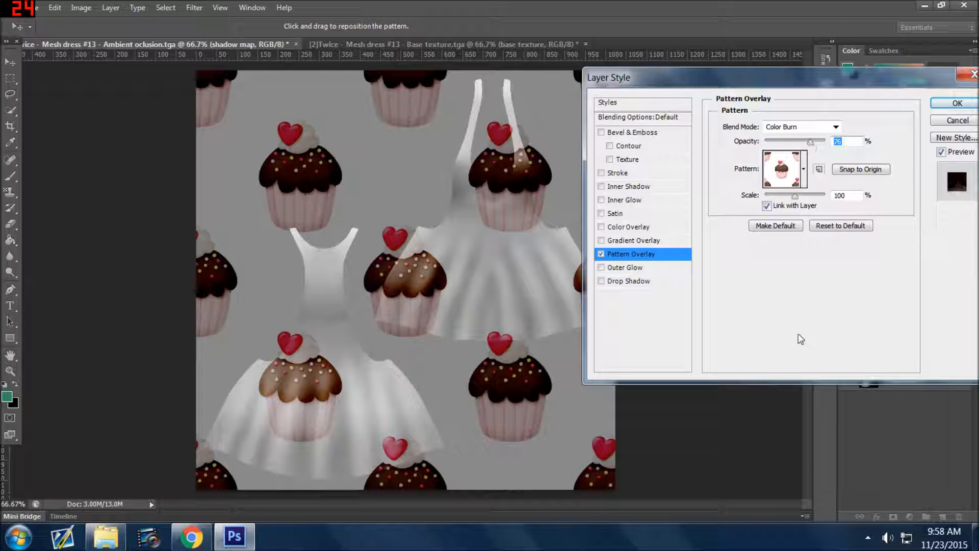
left_click_drag(795, 197, 769, 198)
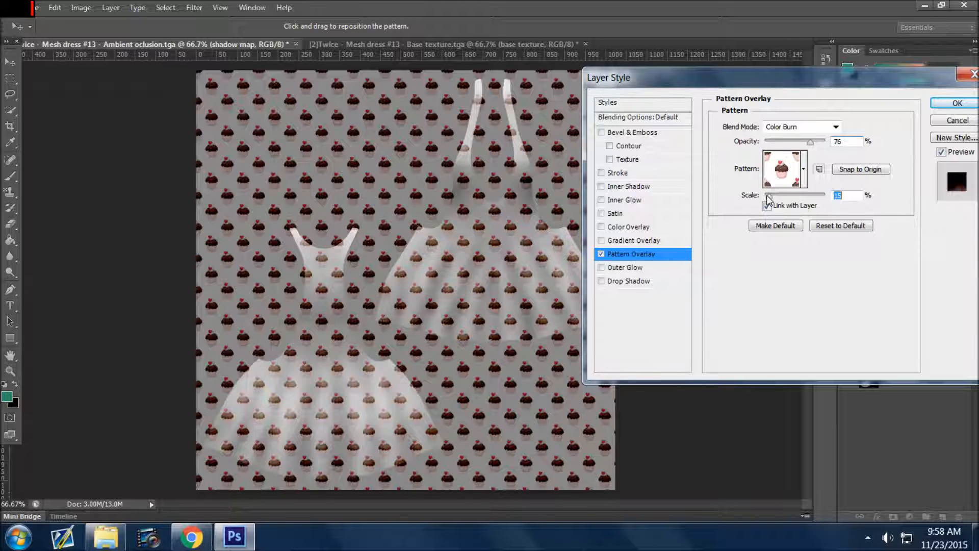
left_click_drag(769, 199, 768, 200)
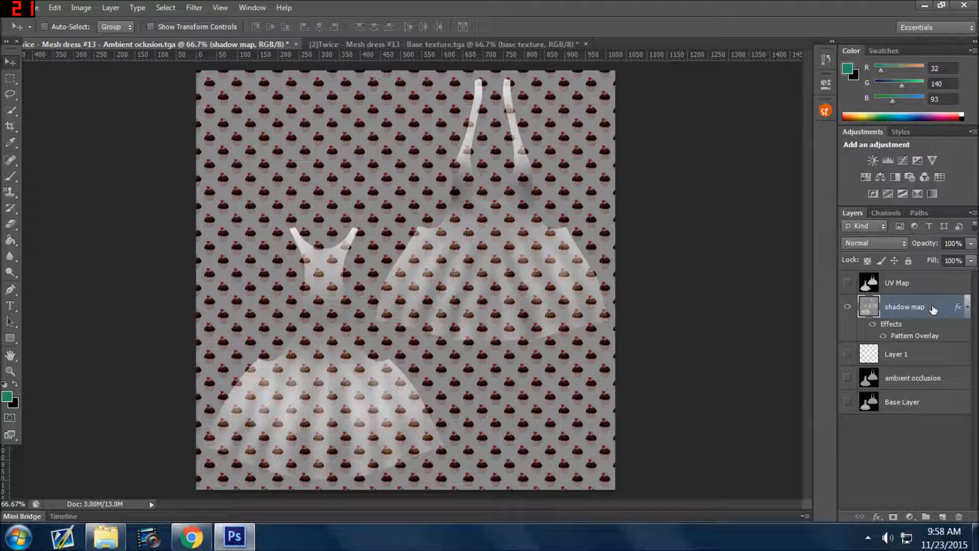
Show the ambient occlusion layer, move it directly above the shadow map, and set its blend mode to Soft Light.
left_click(895, 384)
left_click(848, 377)
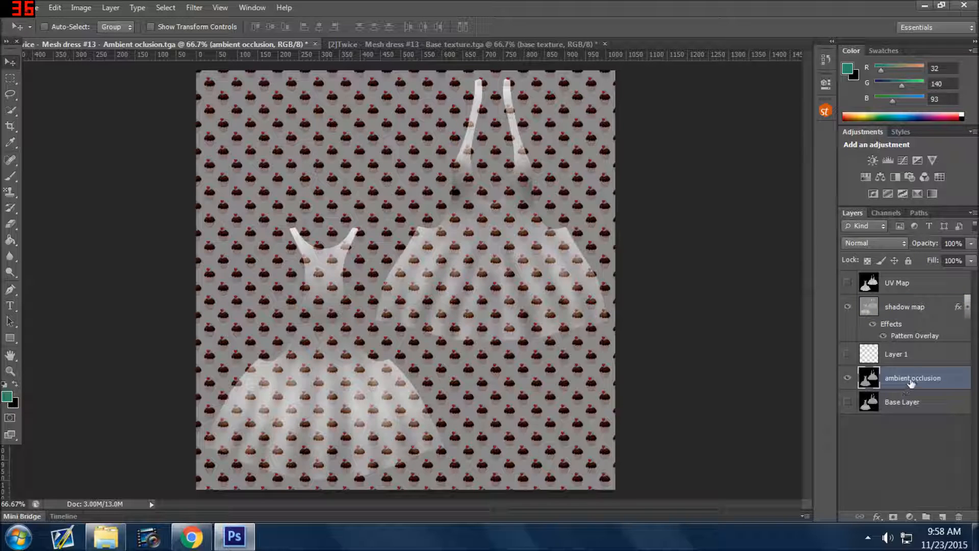
left_click_drag(904, 347, 881, 286)
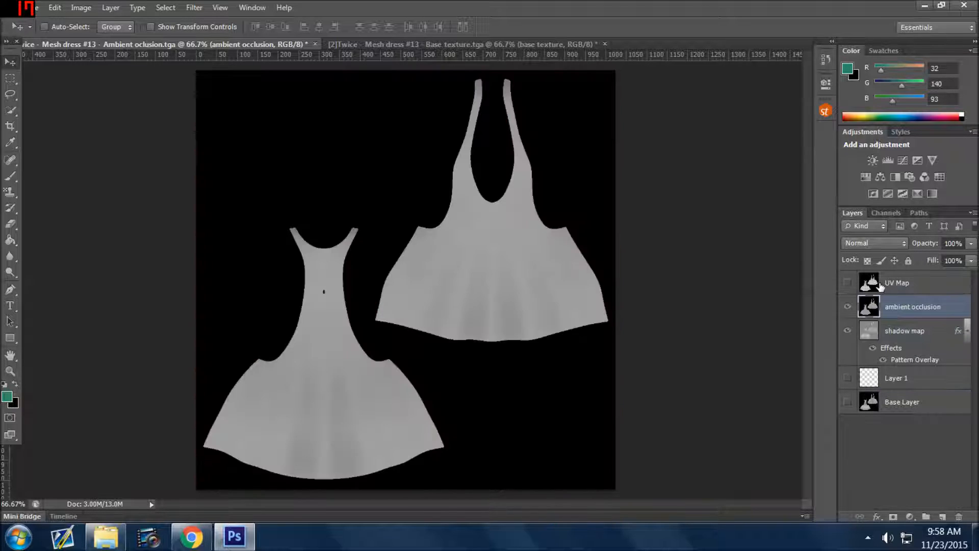
left_click(850, 243)
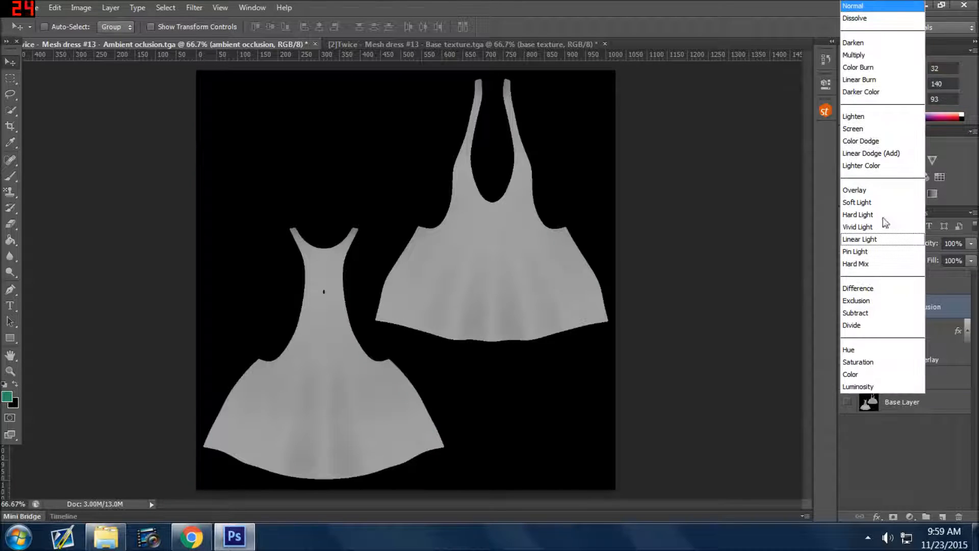
left_click(850, 203)
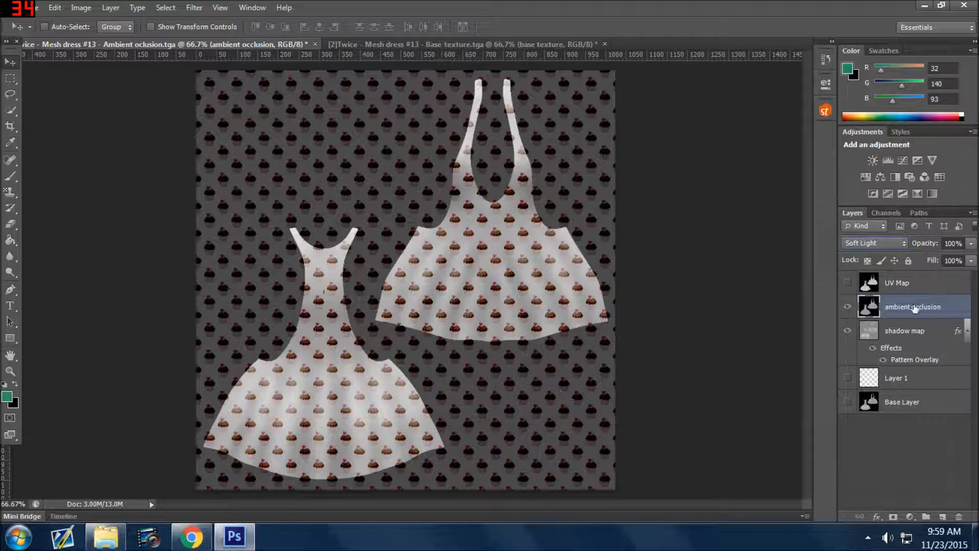
Try the Color Burn and Multiply blend modes on the ambient occlusion layer and return it to Soft Light.
left_click(863, 241)
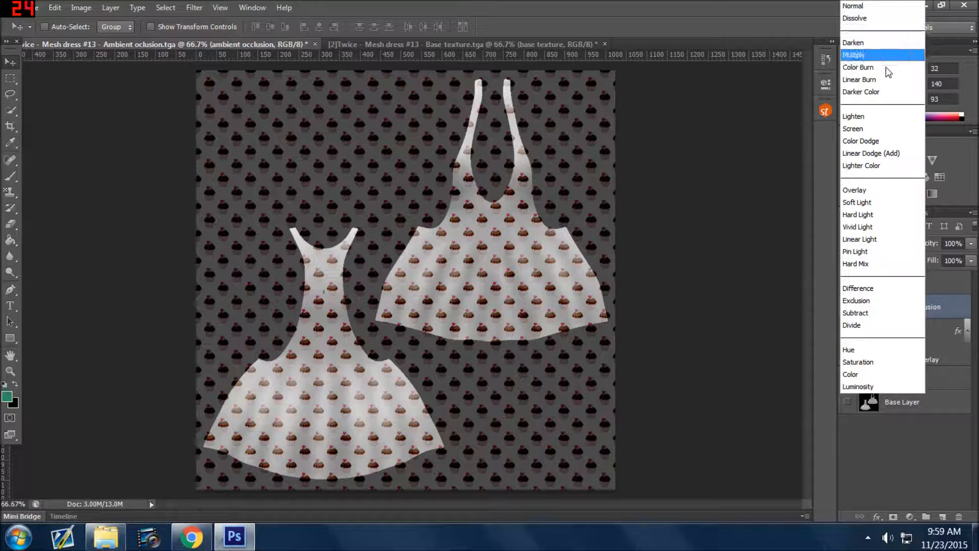
left_click(869, 68)
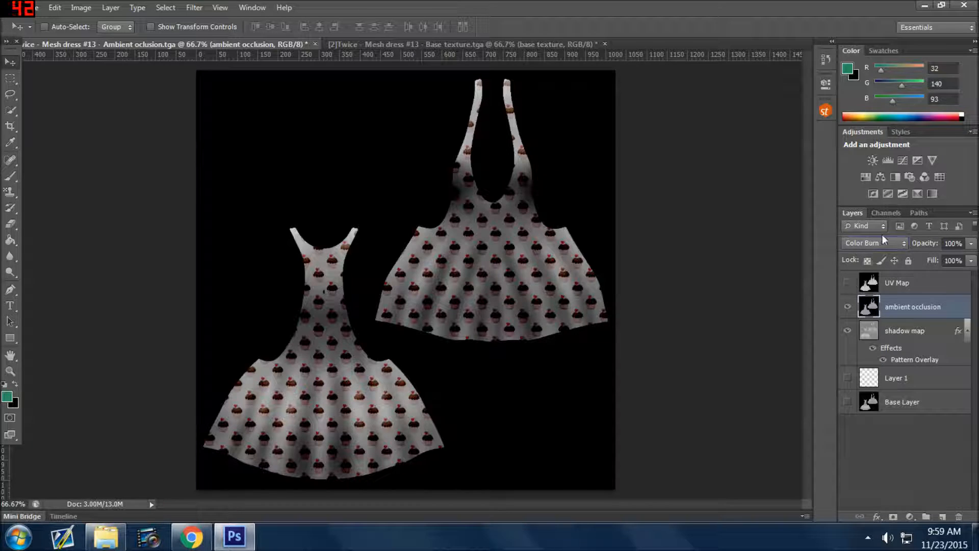
left_click(853, 247)
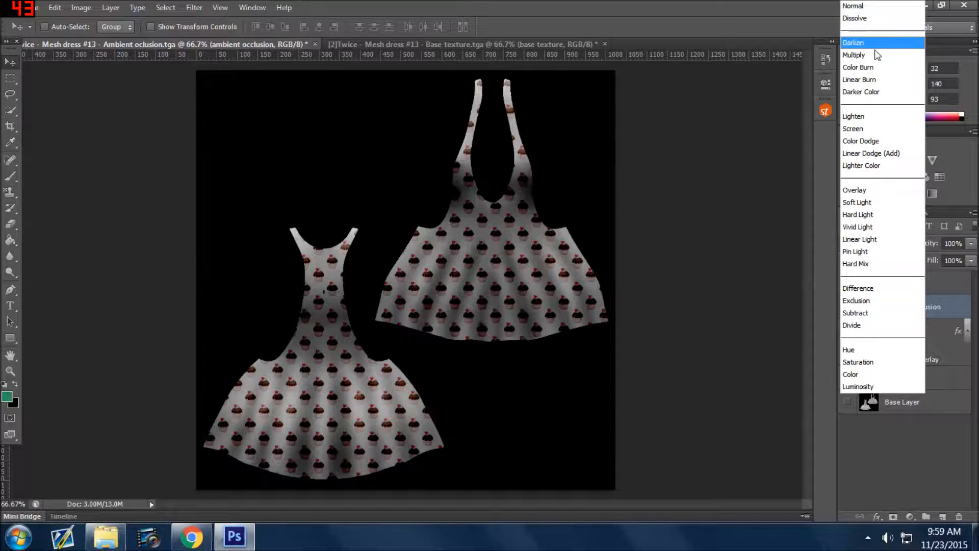
left_click(866, 56)
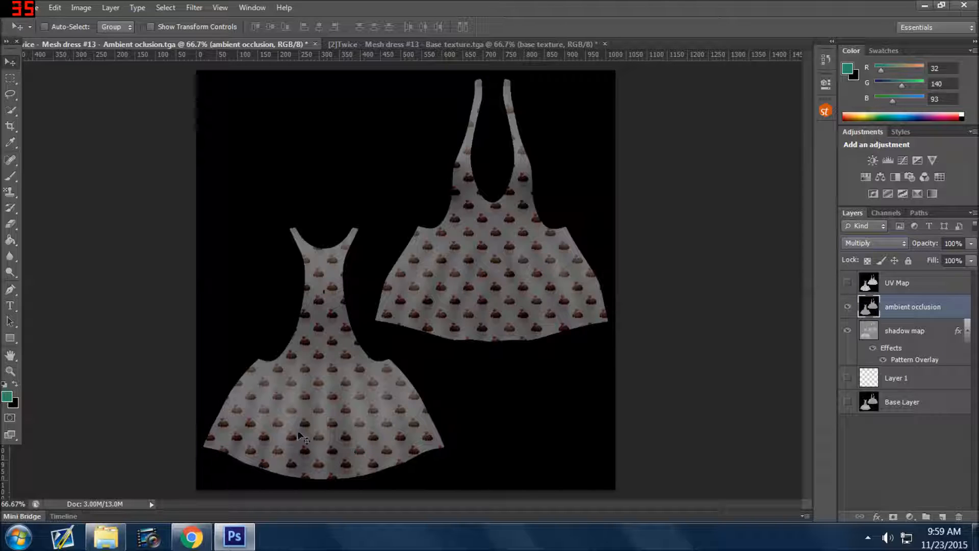
left_click(868, 247)
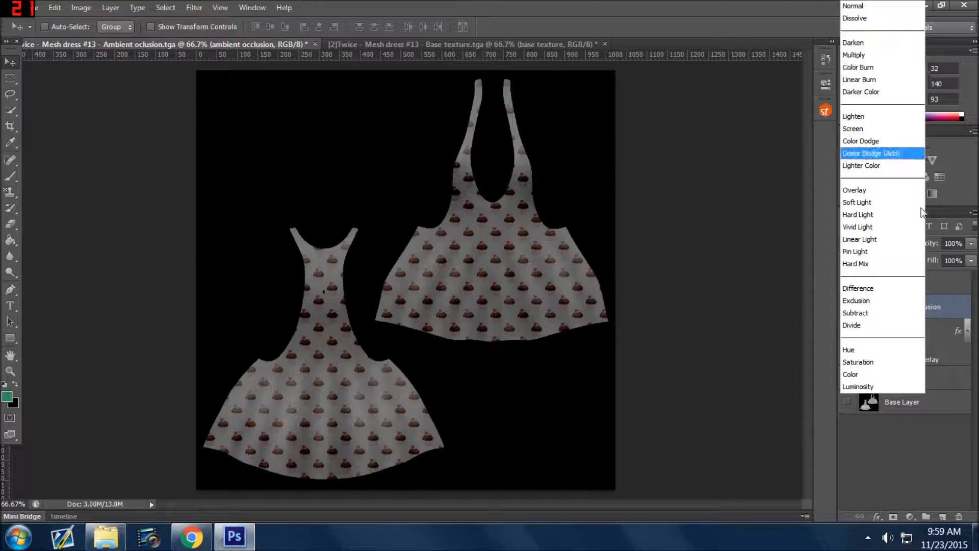
left_click(878, 203)
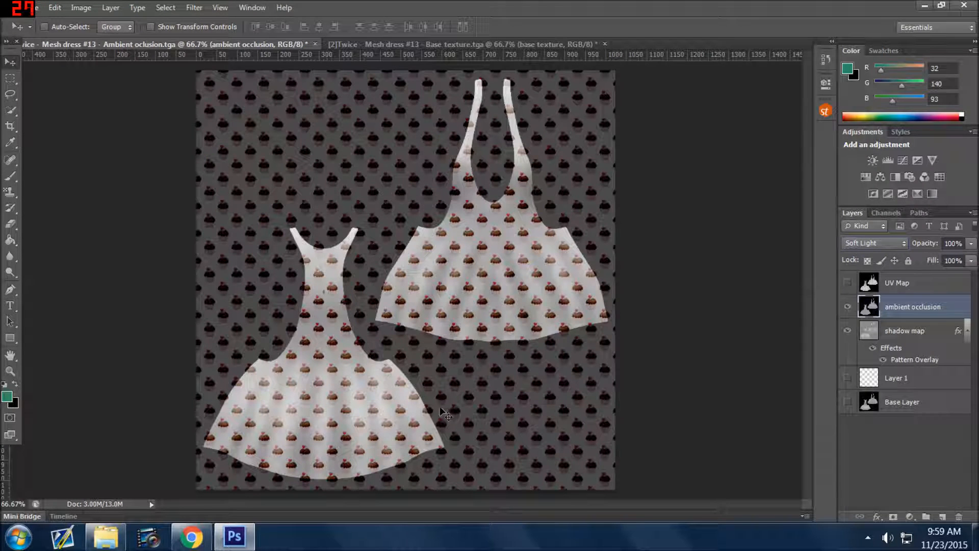
Duplicate the ambient occlusion layer under the name "ambient occlusion #2".
right_click(904, 312)
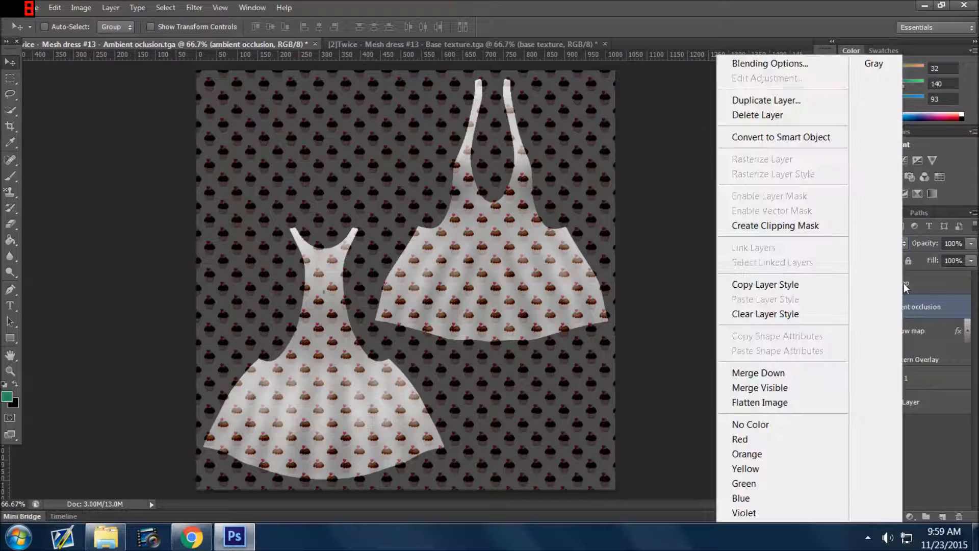
left_click(763, 100)
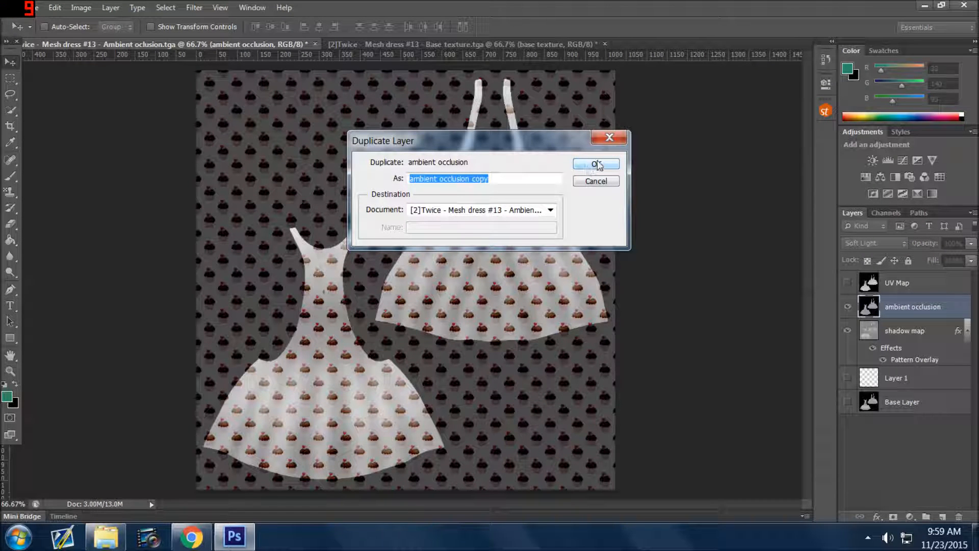
left_click(489, 178)
left_click_drag(490, 179, 475, 179)
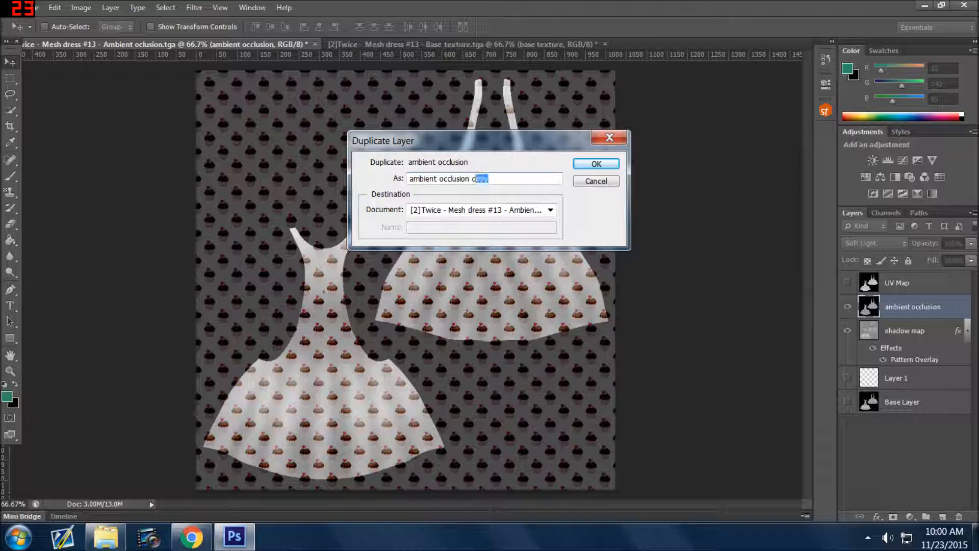
type("#2")
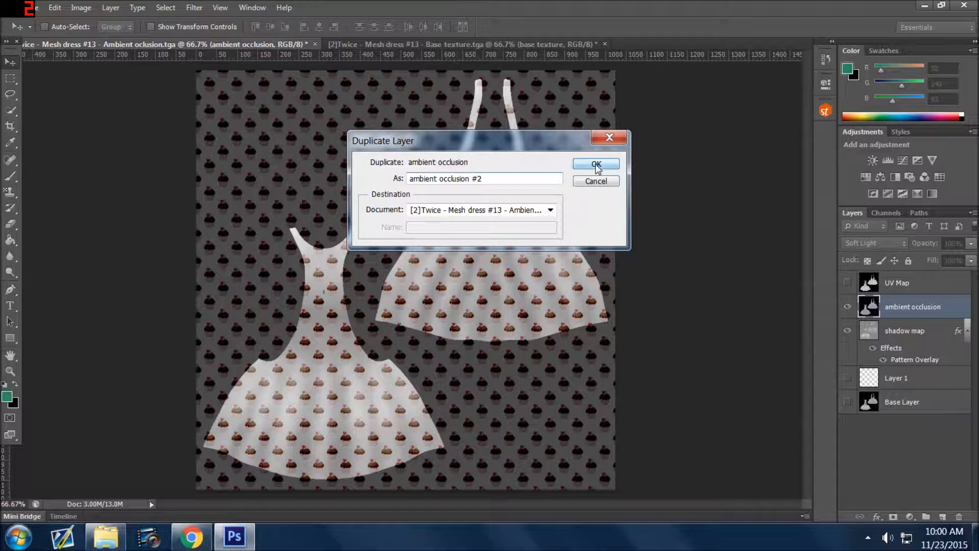
left_click(596, 164)
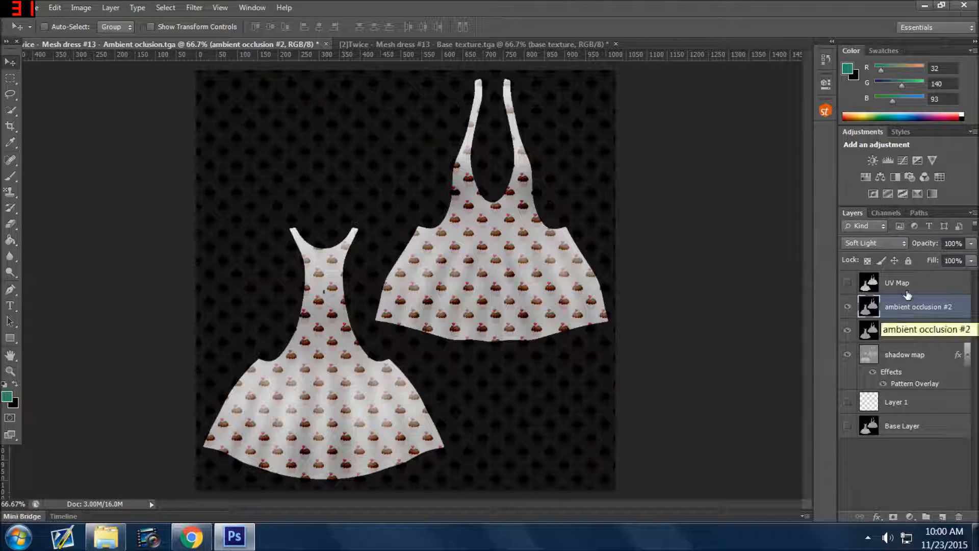
Set the ambient occlusion #2 layer's blend mode to Color Burn and lower its opacity to 68%.
left_click(882, 242)
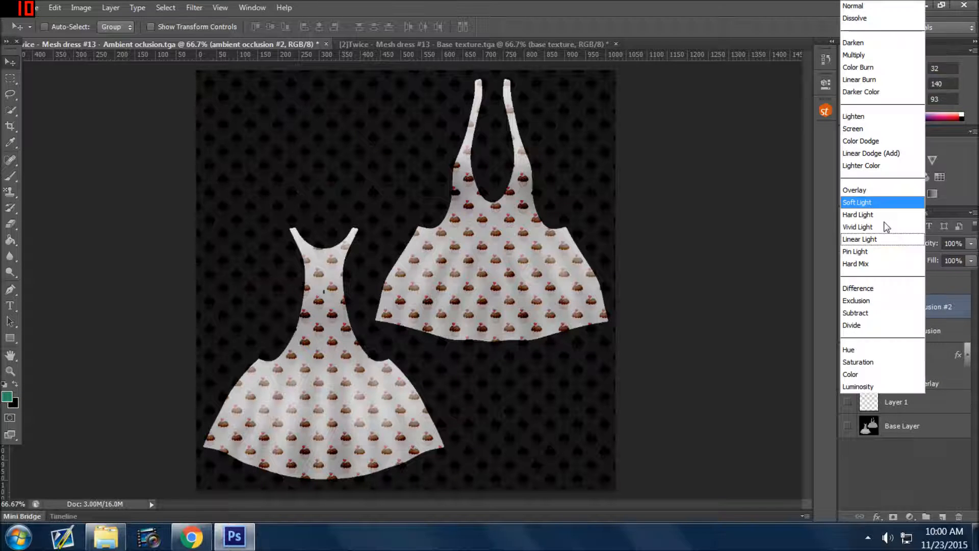
left_click(873, 68)
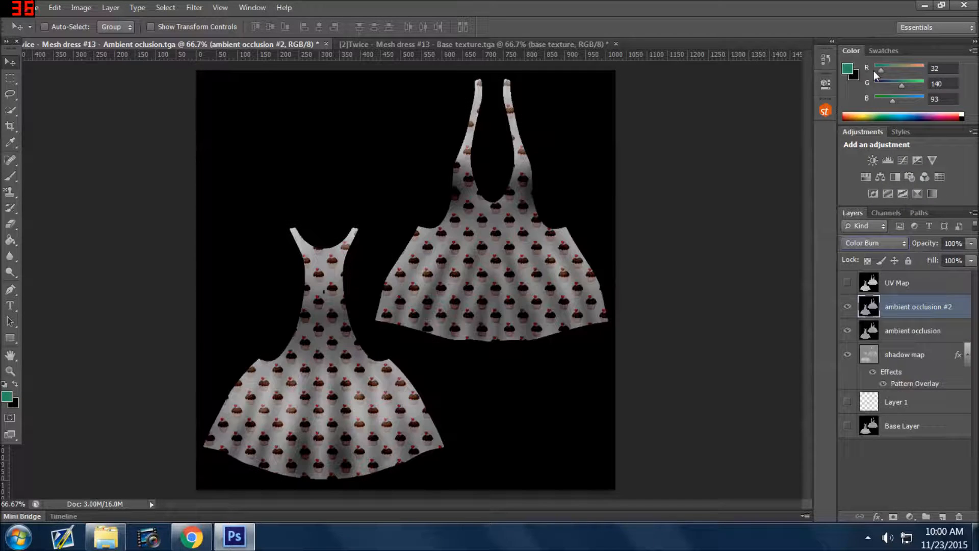
left_click(971, 243)
left_click(896, 307)
left_click(970, 258)
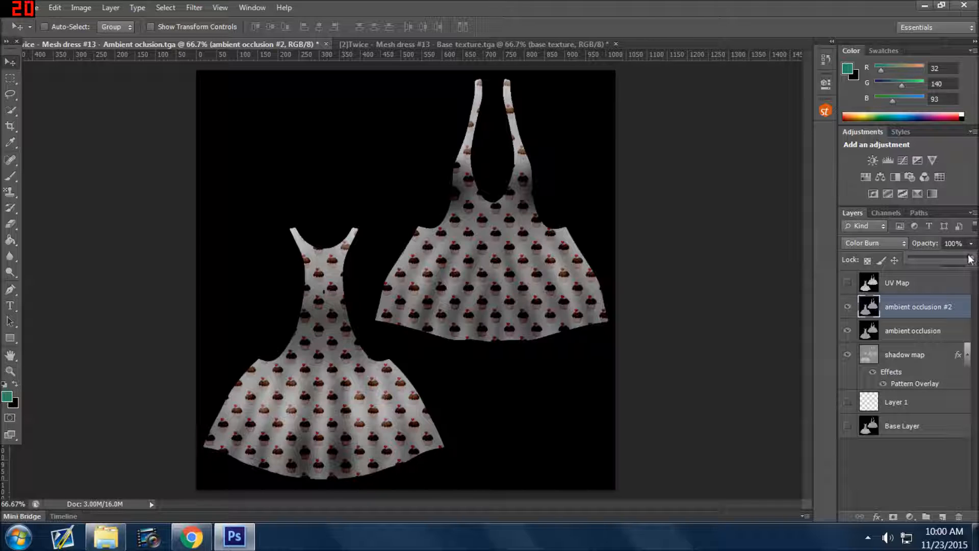
left_click_drag(970, 258, 935, 261)
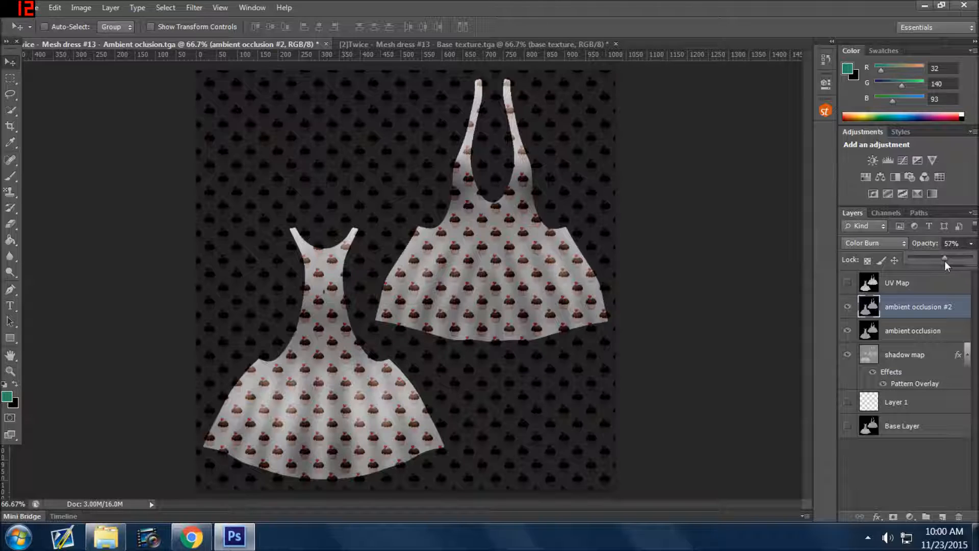
left_click_drag(945, 261, 951, 259)
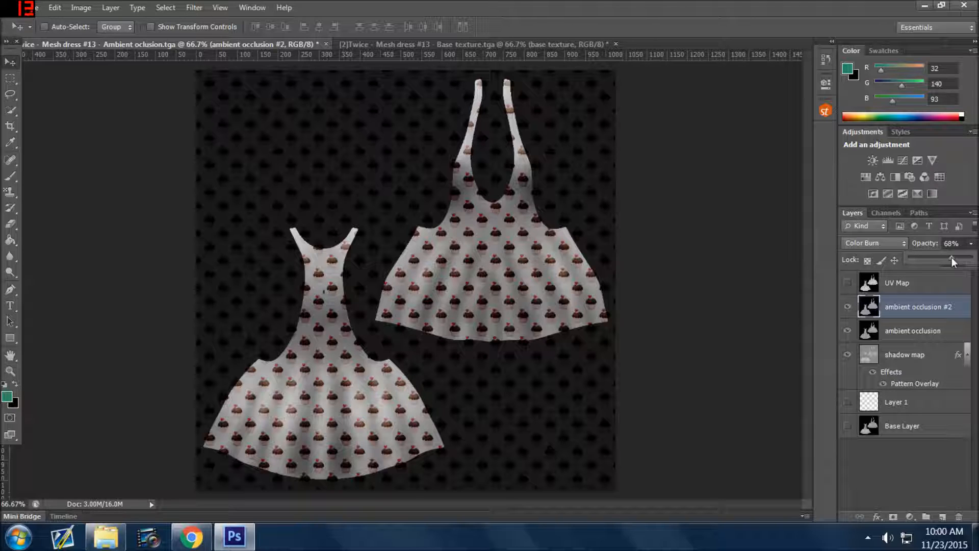
left_click(898, 463)
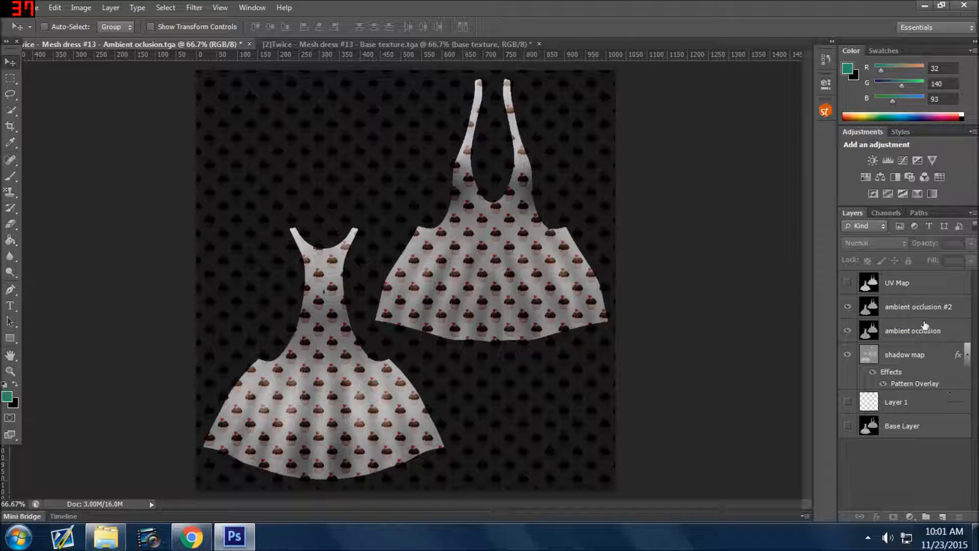
Try a purple color overlay (#a213b3) with the Soft Light blend mode on the ambient occlusion #2 layer.
left_click(901, 312)
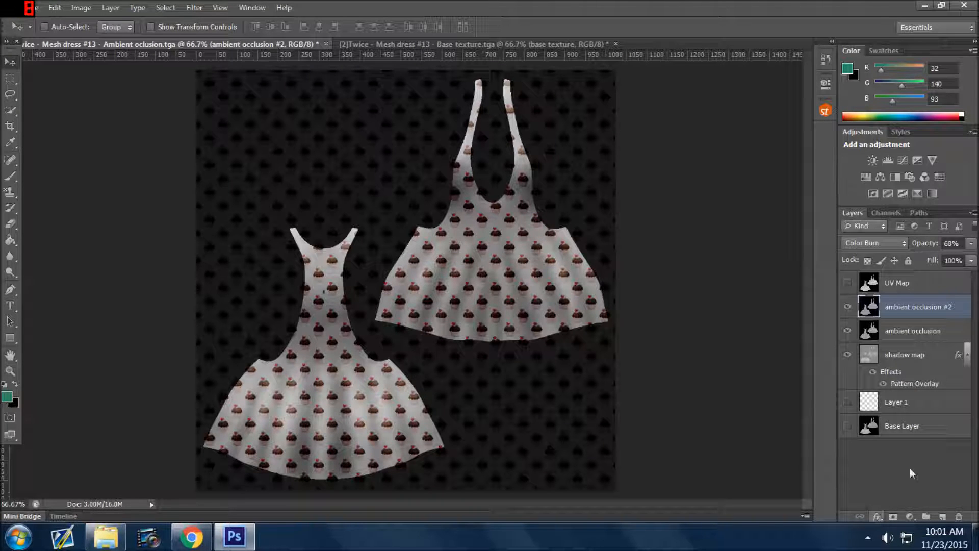
left_click(880, 515)
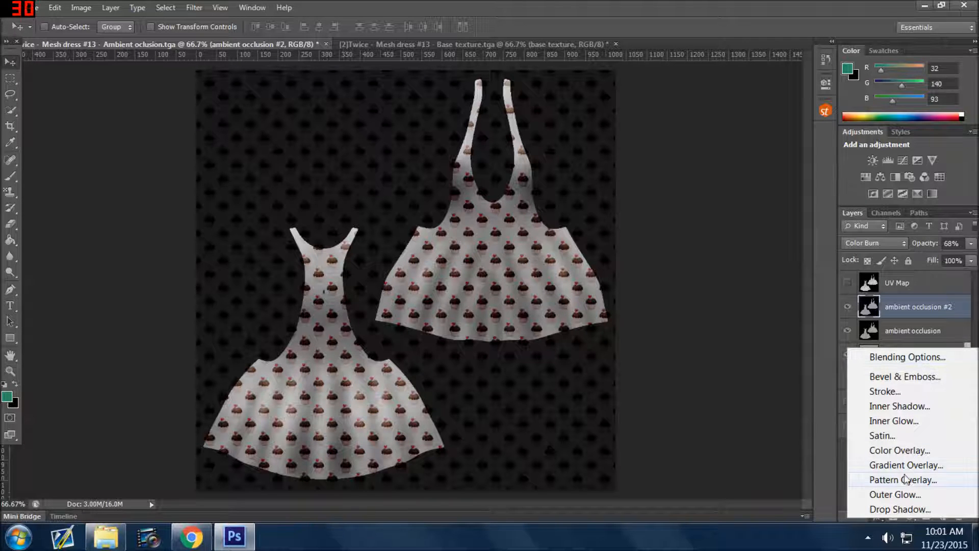
left_click(900, 450)
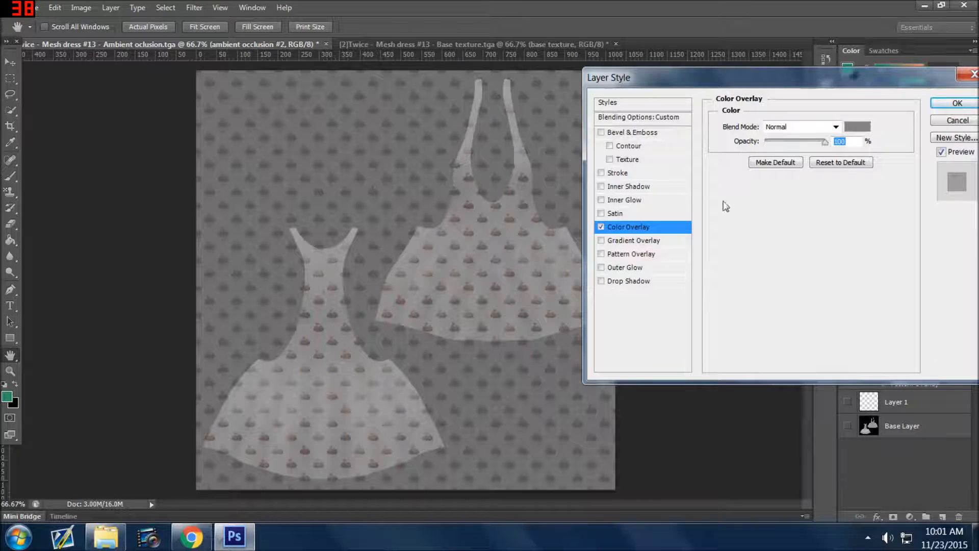
left_click(858, 128)
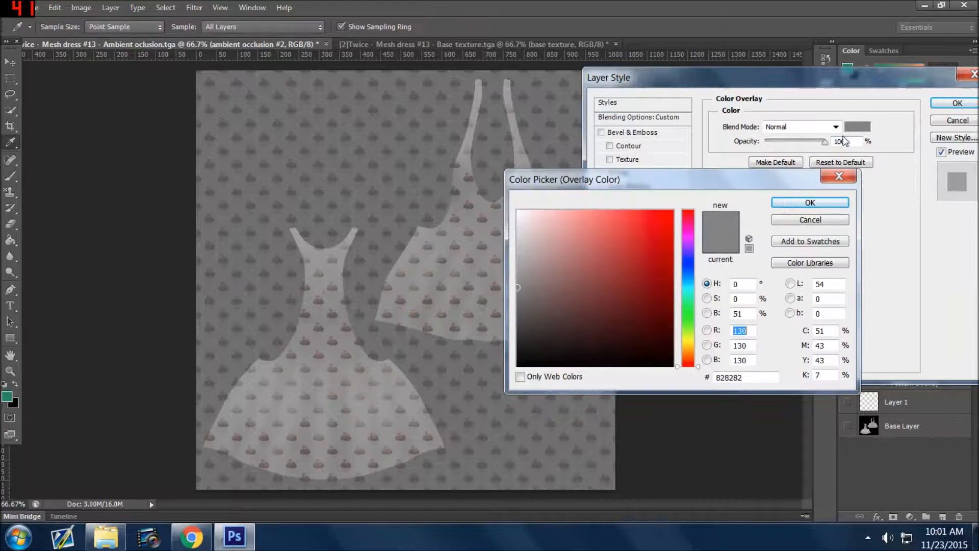
left_click(657, 226)
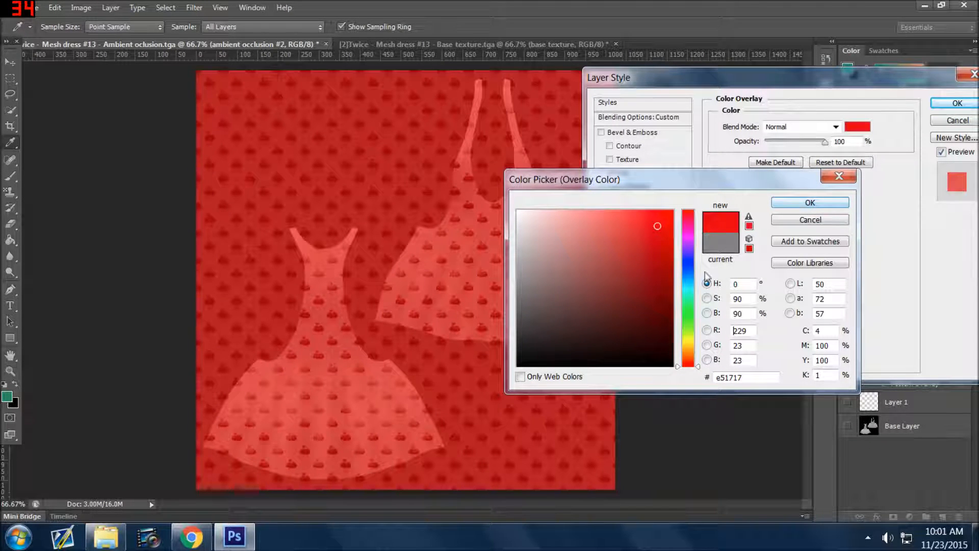
left_click(680, 239)
left_click(657, 256)
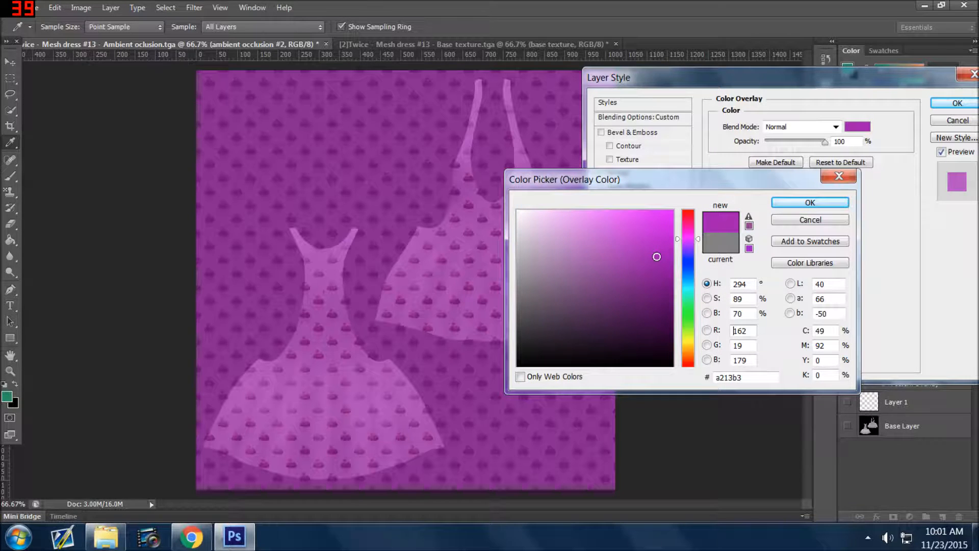
left_click(798, 203)
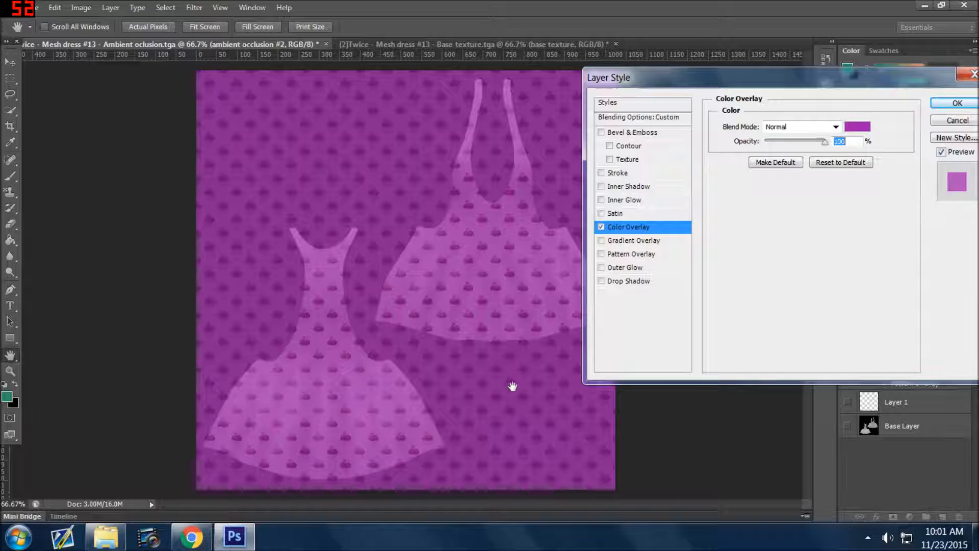
left_click(809, 128)
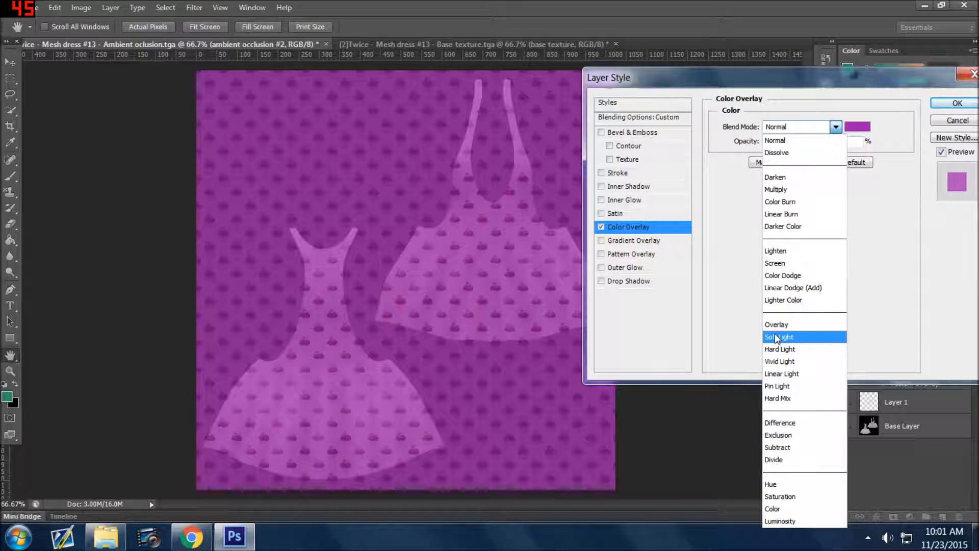
left_click(776, 337)
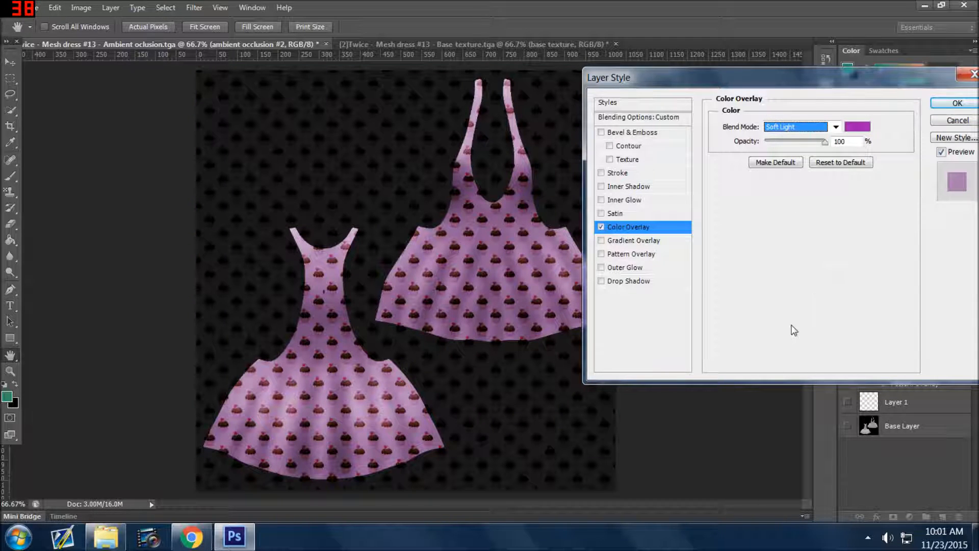
Replace the color overlay with a gradient overlay at 150% scale using the Multiply blend mode.
left_click(601, 240)
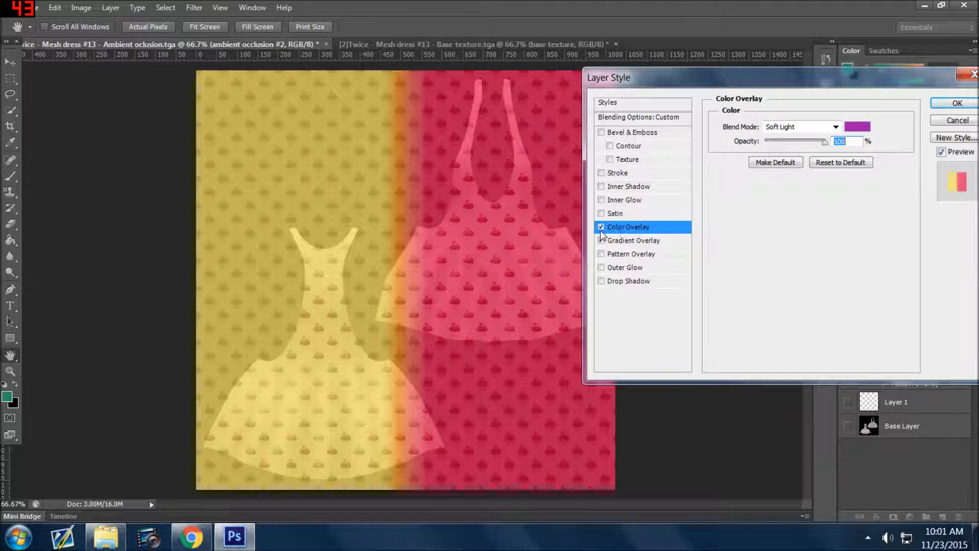
left_click(600, 226)
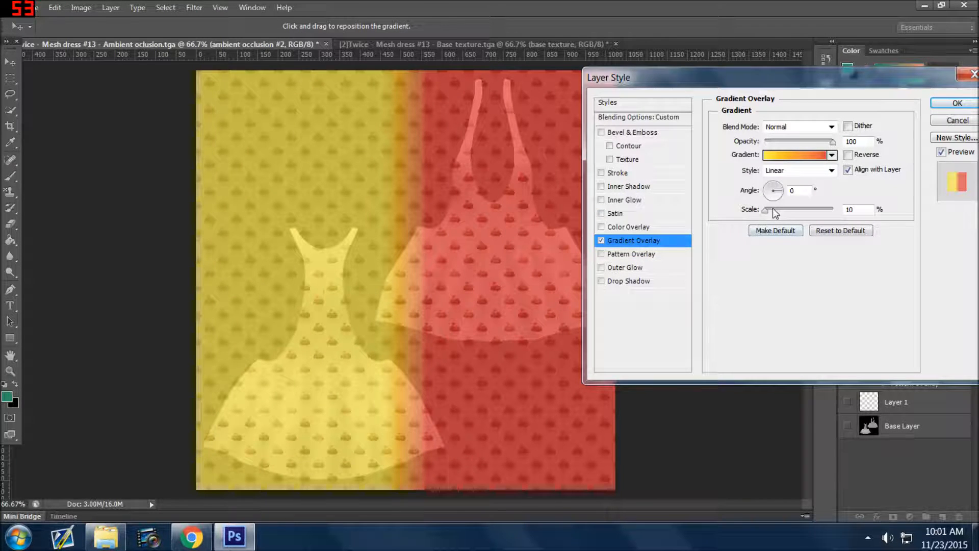
left_click_drag(765, 209, 833, 210)
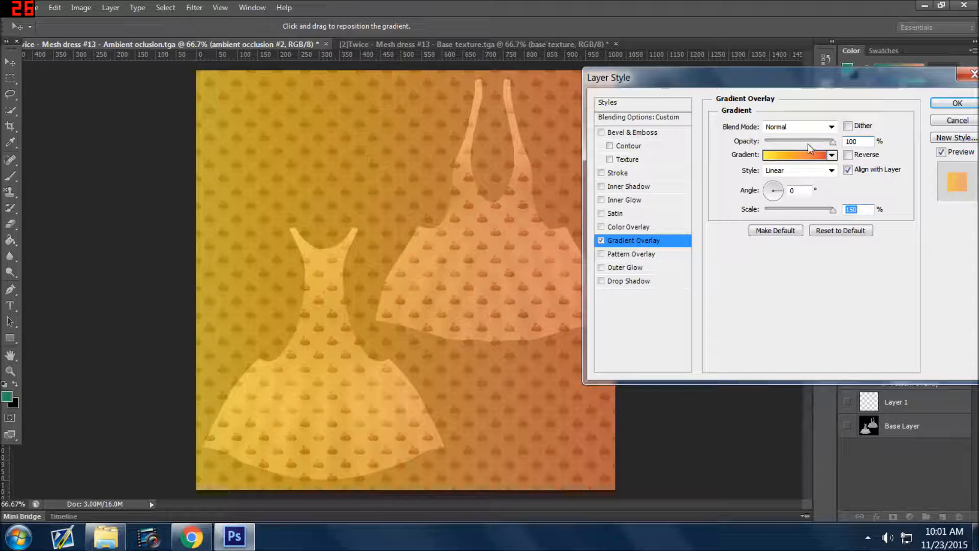
left_click(808, 127)
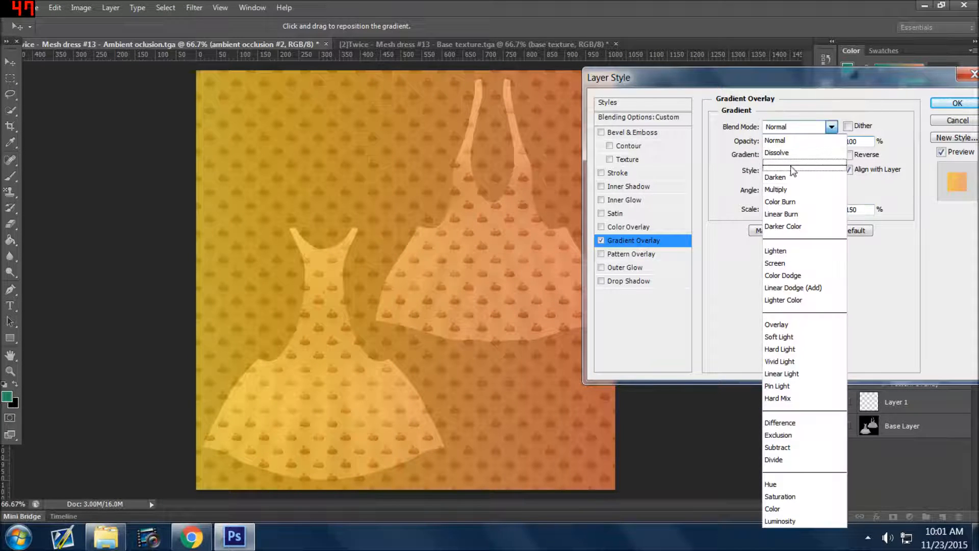
left_click(797, 189)
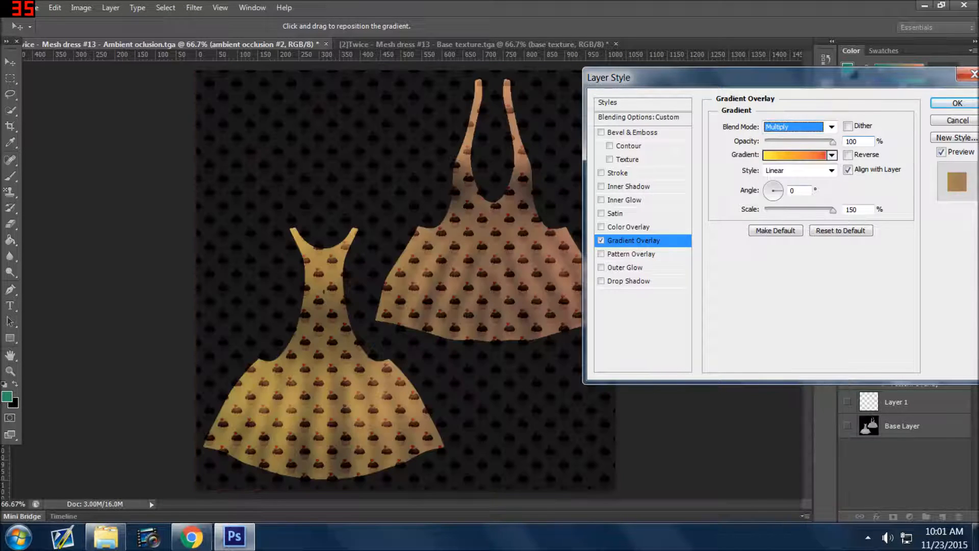
Choose the Purple, Green, Gold preset for the gradient overlay.
left_click(810, 155)
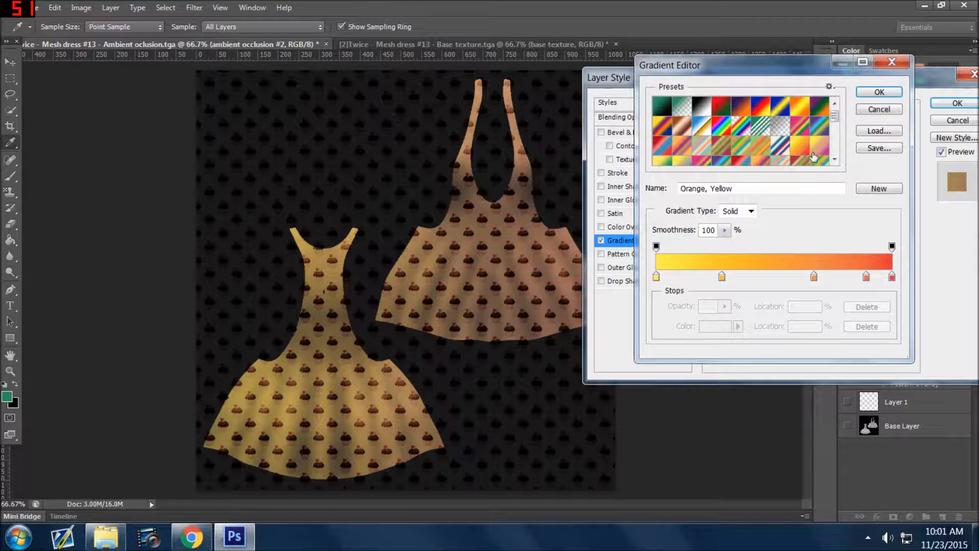
left_click(819, 130)
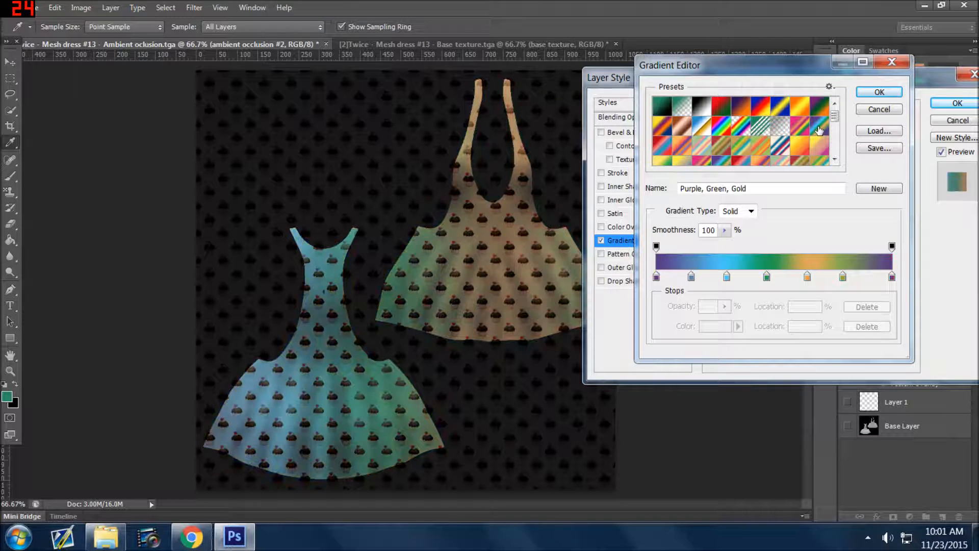
left_click(898, 93)
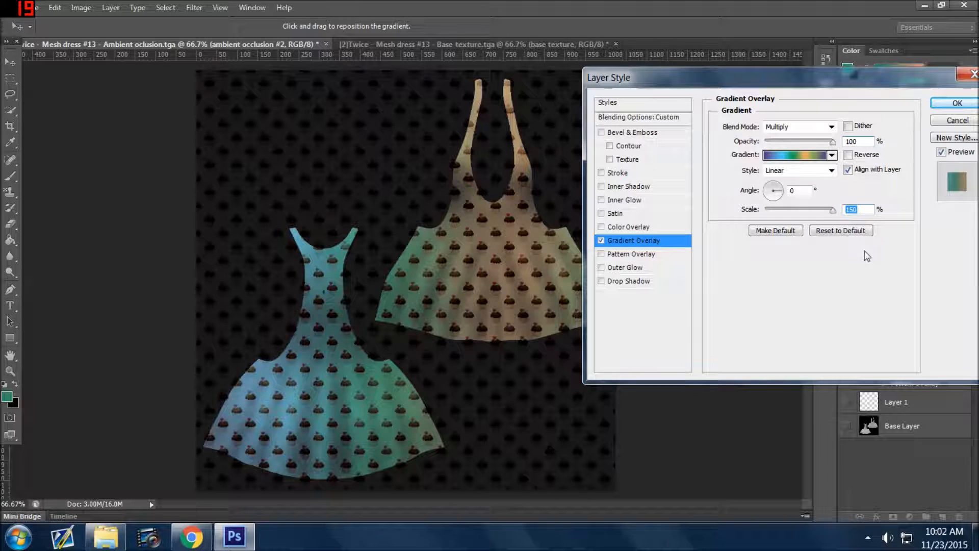
left_click(952, 102)
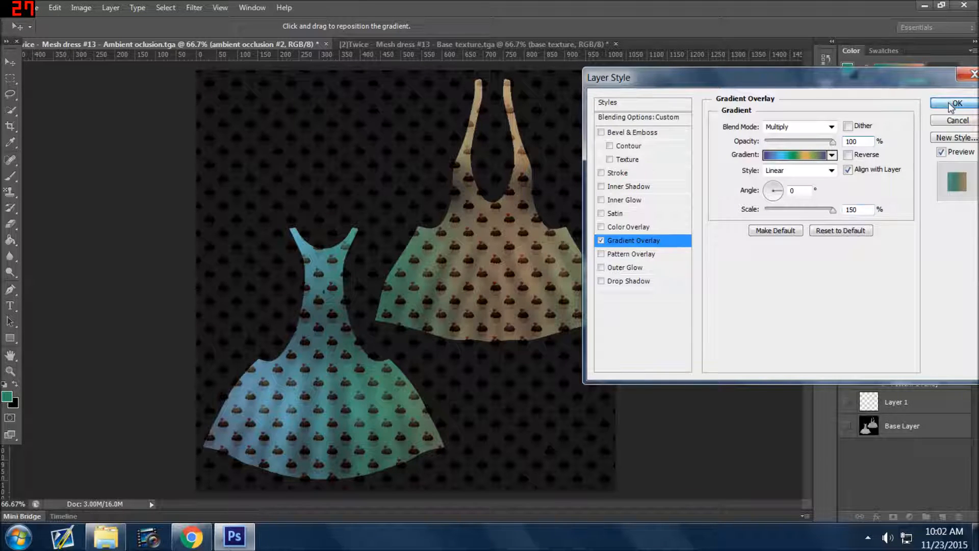
Set the gradient overlay's blend mode to Color Burn and its opacity to 59%, and apply the layer style.
left_click(806, 126)
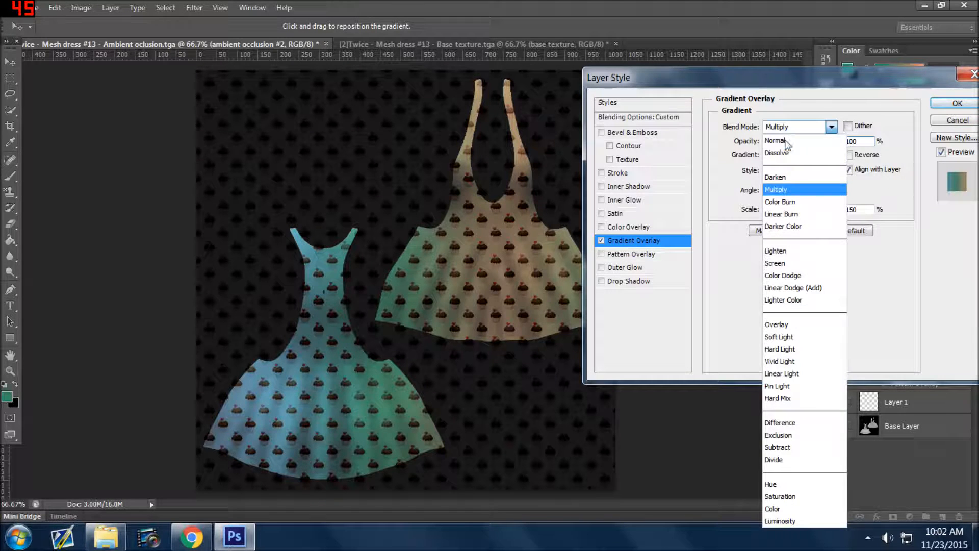
left_click(788, 204)
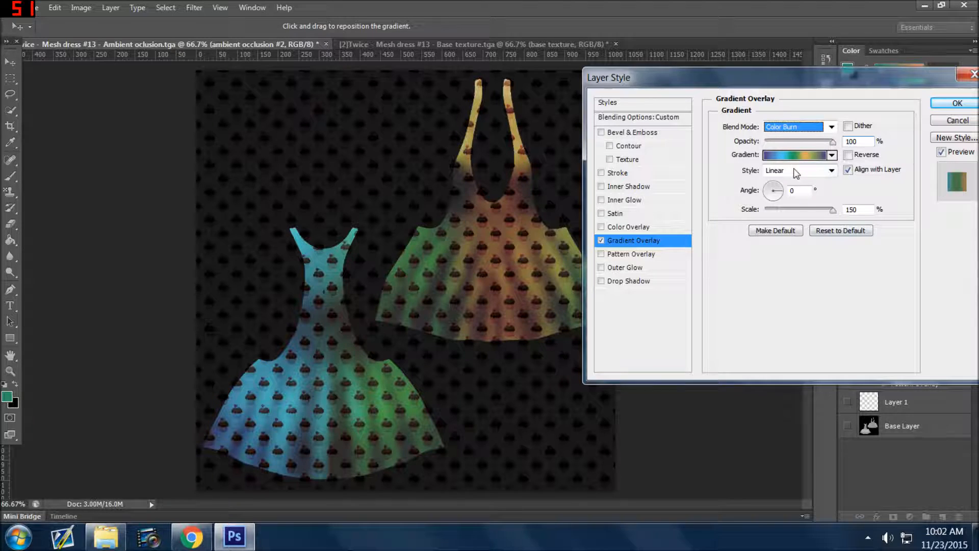
left_click(803, 143)
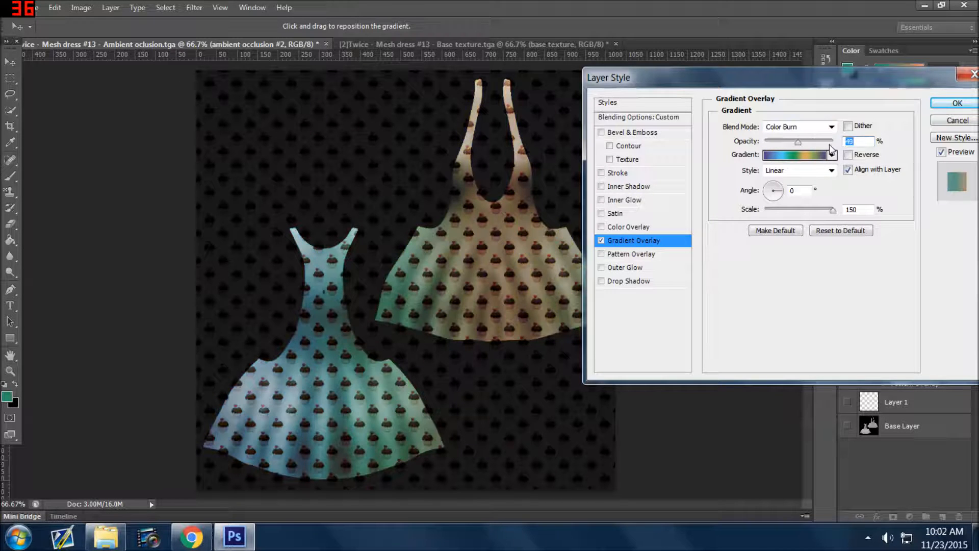
left_click_drag(803, 137, 806, 138)
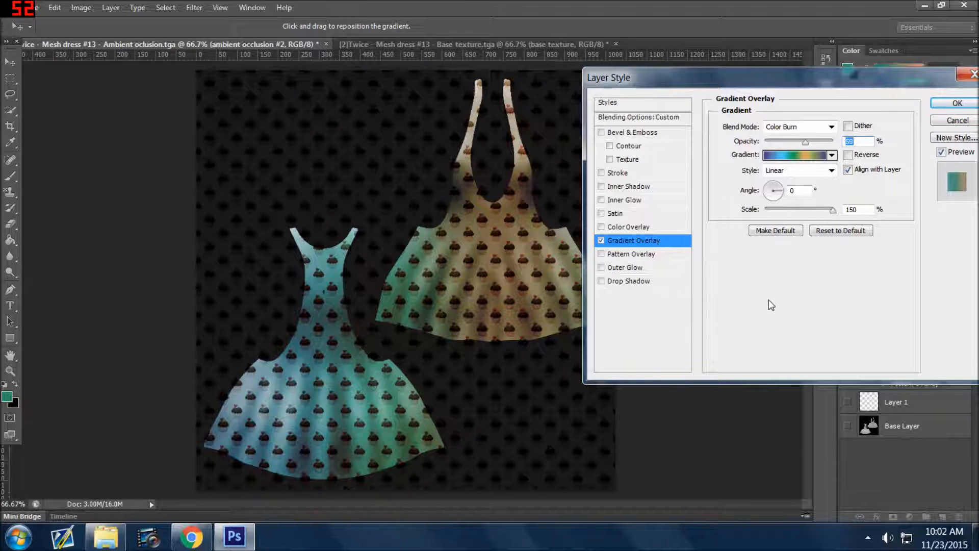
left_click(959, 102)
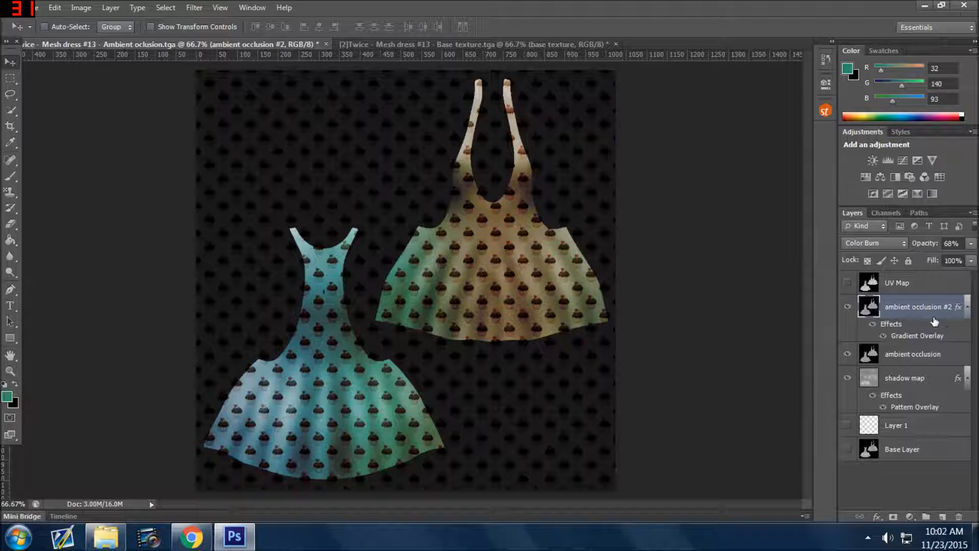
Hide and reshow the ambient occlusion #2 layer to compare the dress with and without the gradient.
left_click(847, 308)
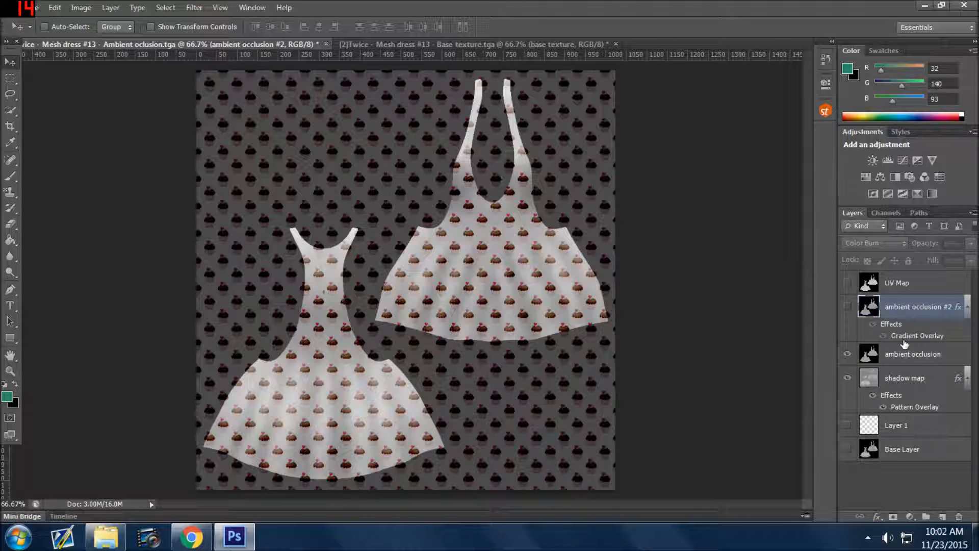
left_click(847, 307)
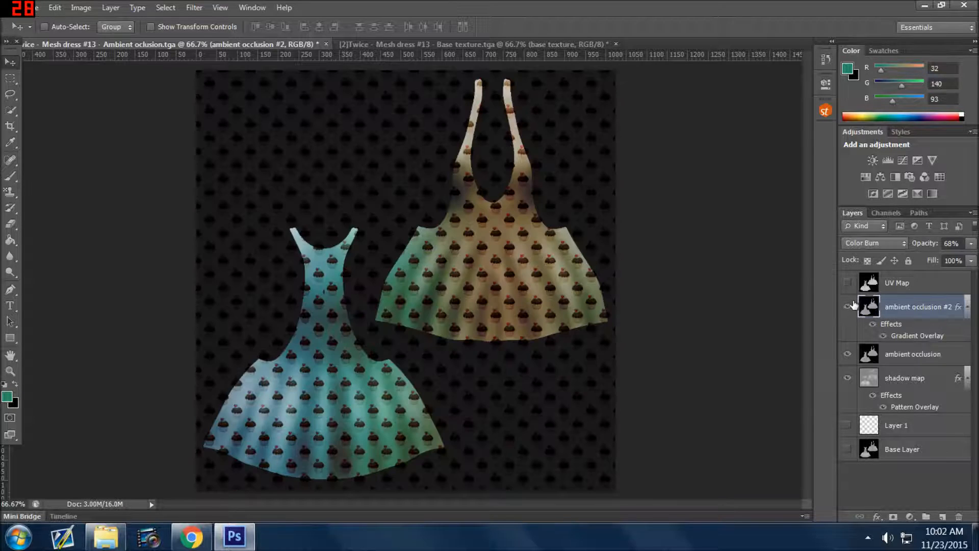
Delete the gradient overlay effect from the ambient occlusion #2 layer and the pattern overlay effect from the shadow map layer.
left_click(848, 307)
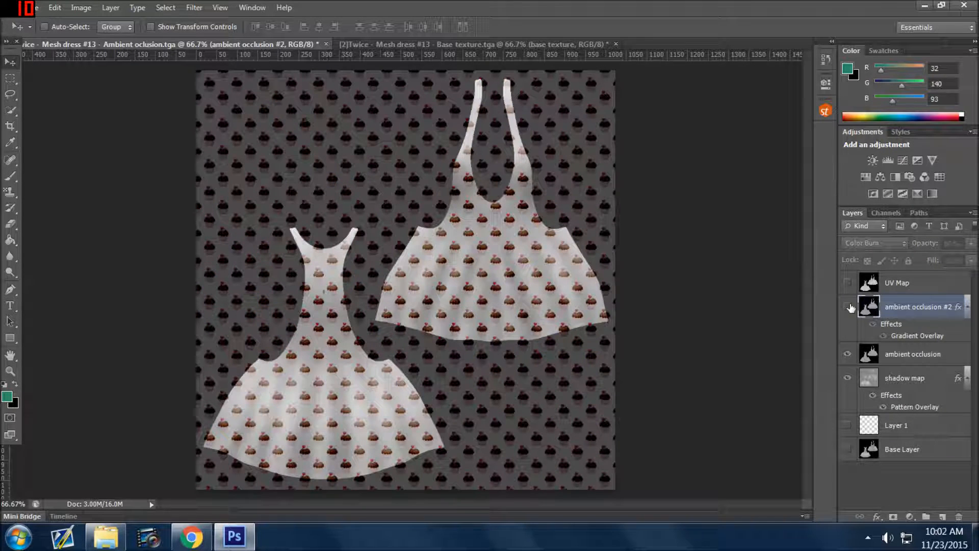
left_click(849, 306)
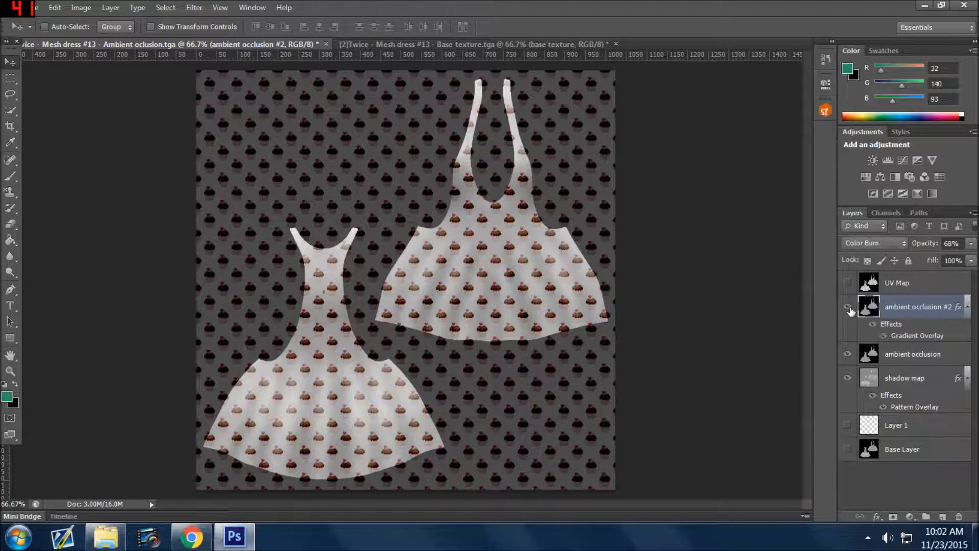
left_click(901, 346)
left_click(916, 336)
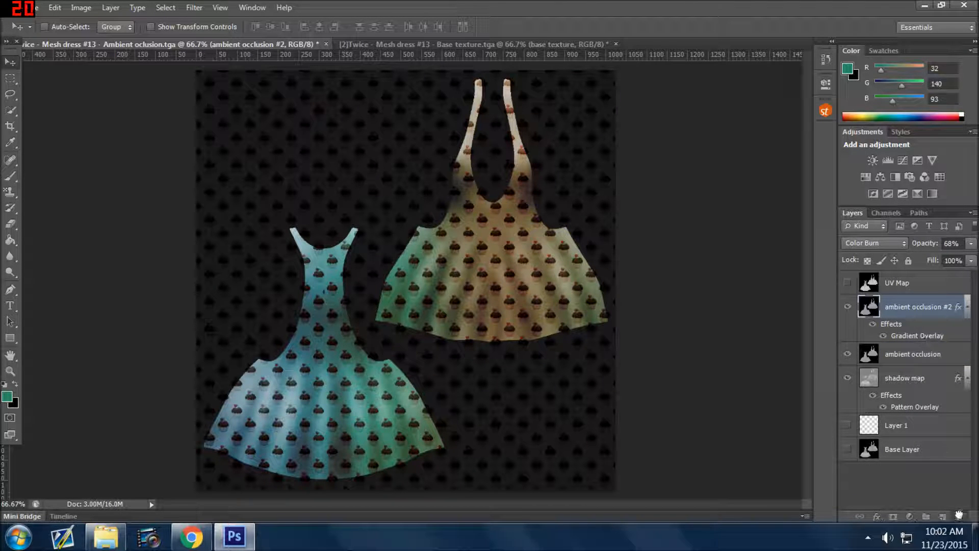
left_click_drag(959, 518, 958, 518)
left_click_drag(910, 381, 960, 518)
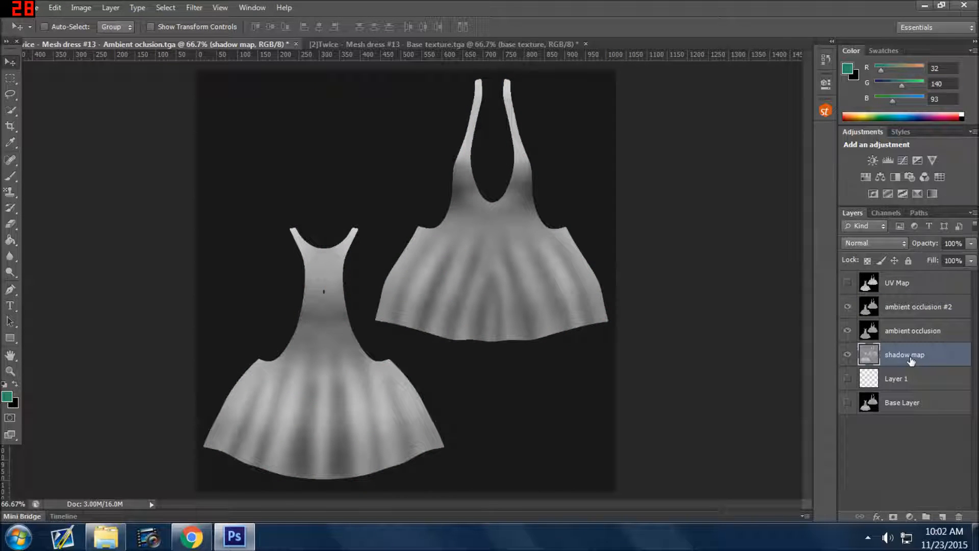
Show Layer 1 and move it directly above the ambient occlusion #2 layer.
left_click(847, 378)
left_click_drag(918, 360, 914, 295)
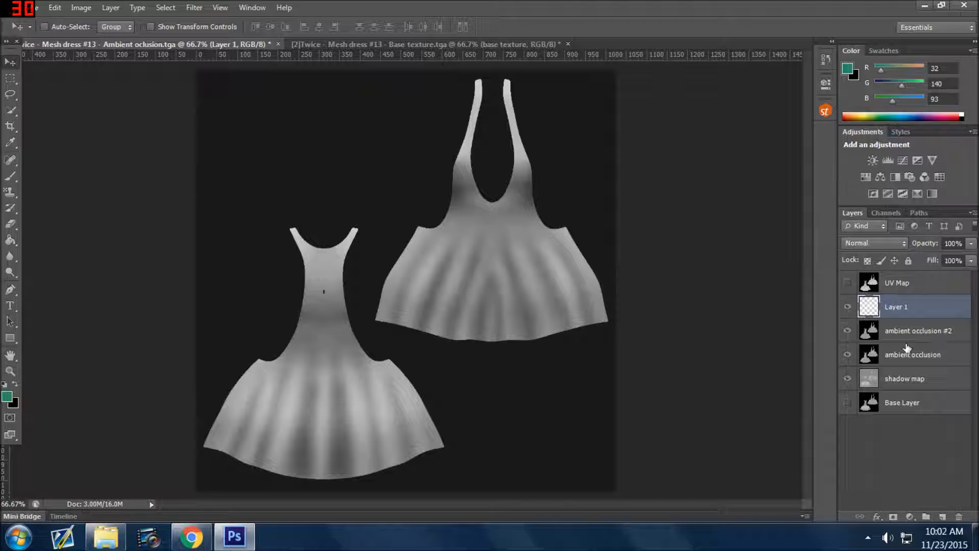
Set up the Brush tool with the near-white foreground color #ecf8f3 and a 79 px round tip at 100% hardness.
left_click(9, 178)
left_click(56, 167)
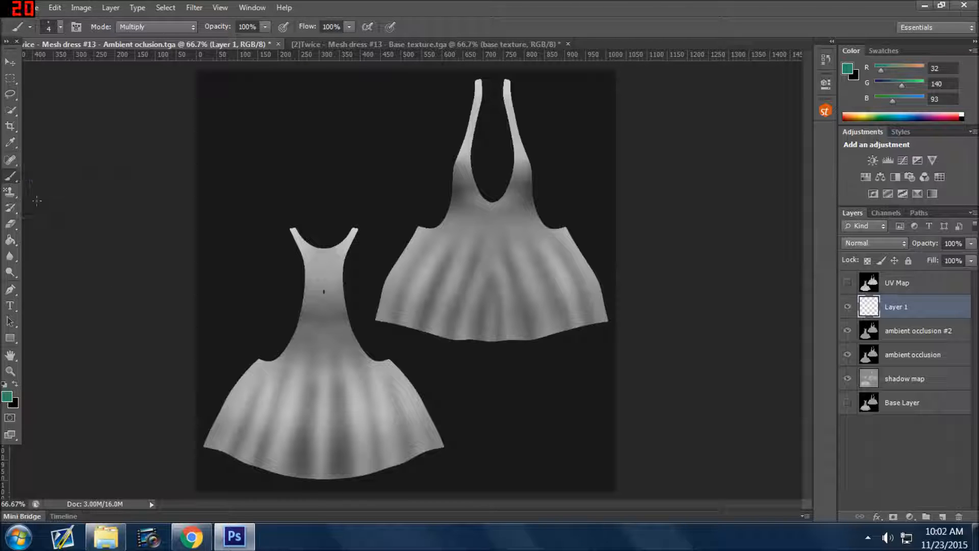
left_click(6, 396)
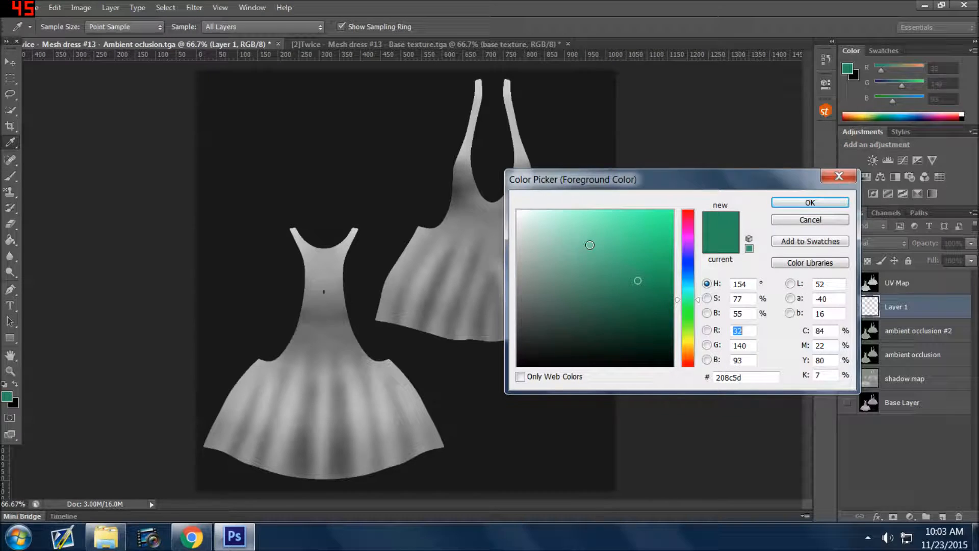
left_click(525, 214)
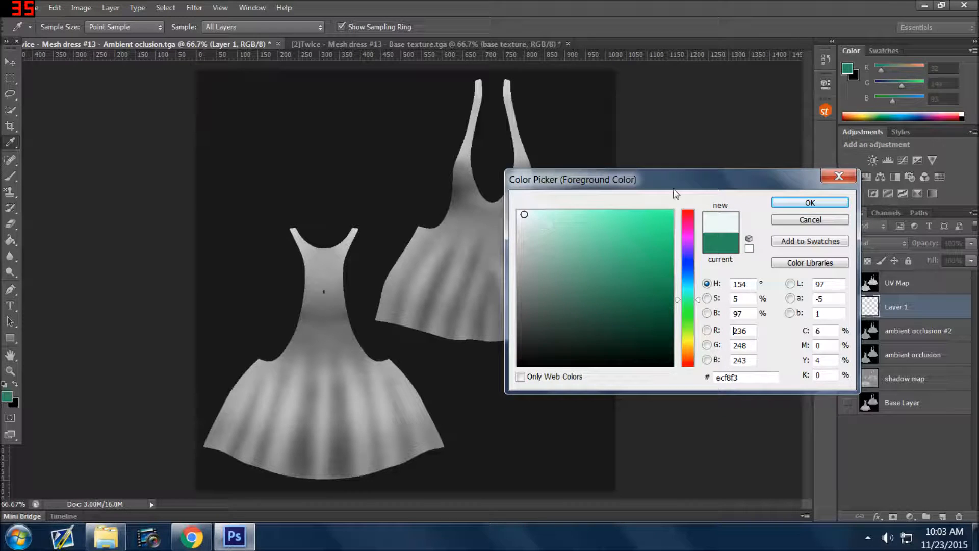
left_click(836, 203)
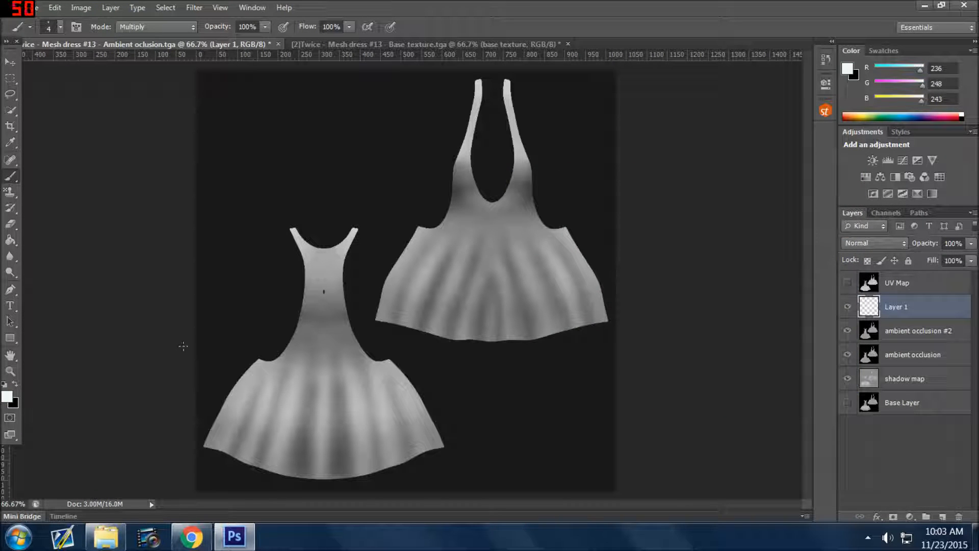
left_click(62, 26)
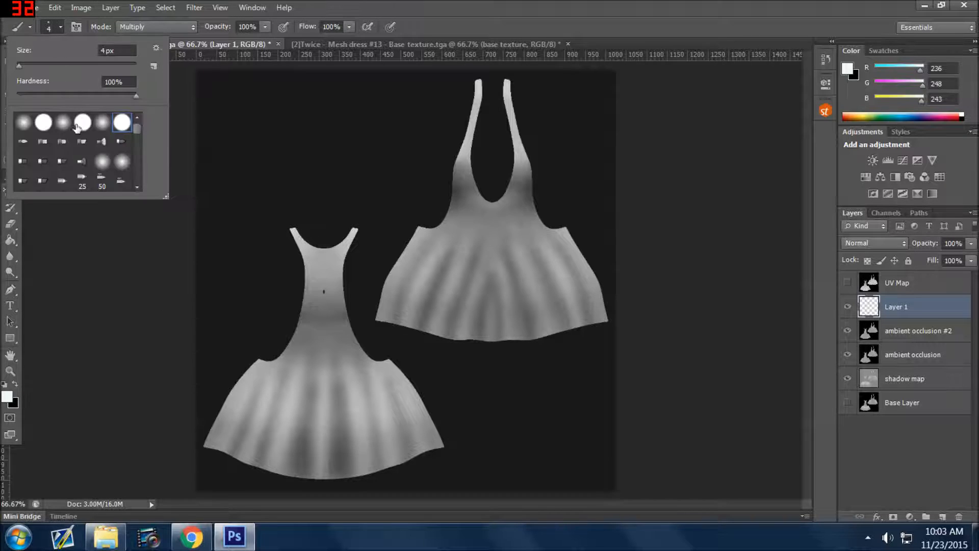
left_click(63, 64)
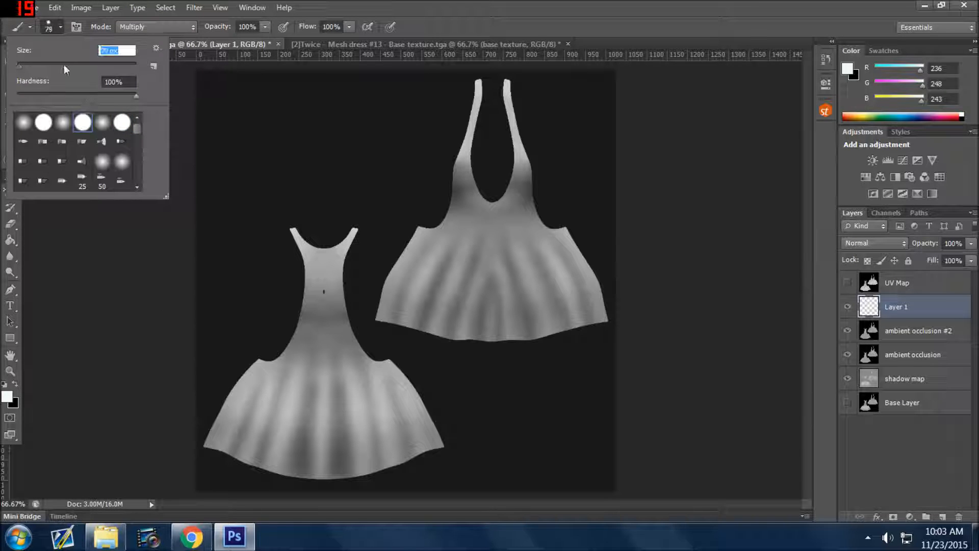
left_click(106, 334)
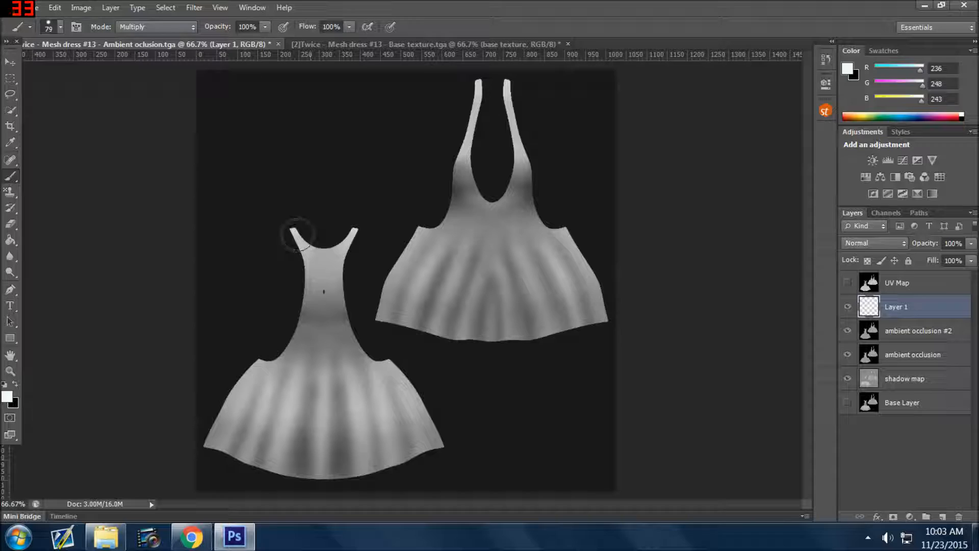
Paint over the whole dress piece with the short straps on Layer 1 and rename the layer dress back.
mouse_move(298, 232)
left_mouse_down()
mouse_move(313, 300)
mouse_move(303, 323)
mouse_move(278, 368)
mouse_move(246, 373)
mouse_move(212, 438)
mouse_move(237, 455)
mouse_move(338, 475)
mouse_move(413, 478)
mouse_move(437, 455)
mouse_move(386, 471)
mouse_move(434, 446)
mouse_move(427, 412)
mouse_move(411, 381)
mouse_move(357, 356)
mouse_move(342, 316)
mouse_move(337, 280)
mouse_move(358, 225)
mouse_move(324, 244)
mouse_move(278, 224)
left_mouse_up()
mouse_move(299, 317)
left_mouse_down()
mouse_move(321, 322)
mouse_move(333, 435)
mouse_move(360, 450)
mouse_move(380, 437)
mouse_move(380, 399)
mouse_move(355, 373)
mouse_move(350, 349)
mouse_move(331, 354)
mouse_move(368, 458)
mouse_move(404, 448)
mouse_move(399, 417)
mouse_move(374, 396)
mouse_move(353, 386)
mouse_move(371, 417)
mouse_move(305, 379)
mouse_move(253, 393)
mouse_move(237, 418)
mouse_move(261, 435)
mouse_move(319, 443)
mouse_move(315, 451)
mouse_move(298, 446)
mouse_move(302, 414)
mouse_move(276, 400)
mouse_move(256, 413)
mouse_move(282, 410)
mouse_move(239, 434)
left_mouse_up()
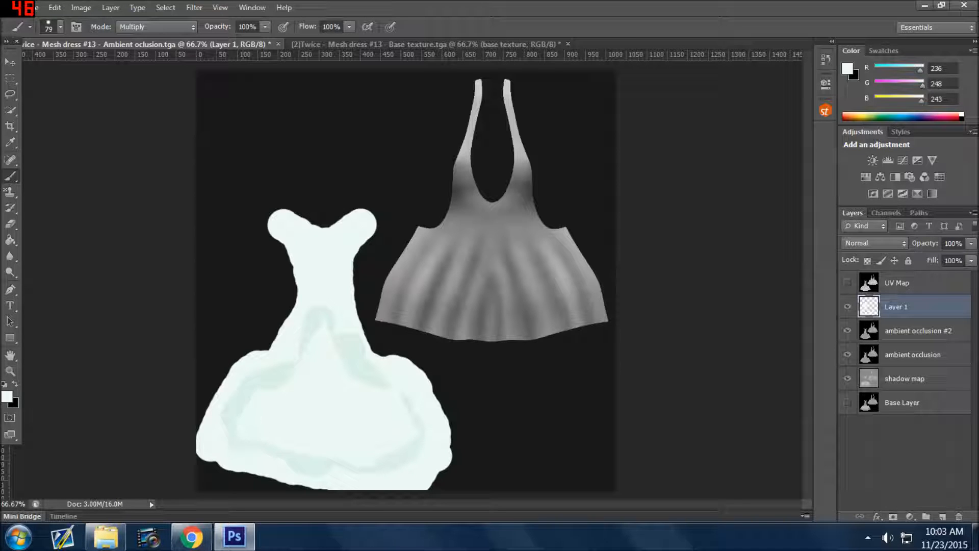
double_click(897, 307)
type("dress back")
key("Return")
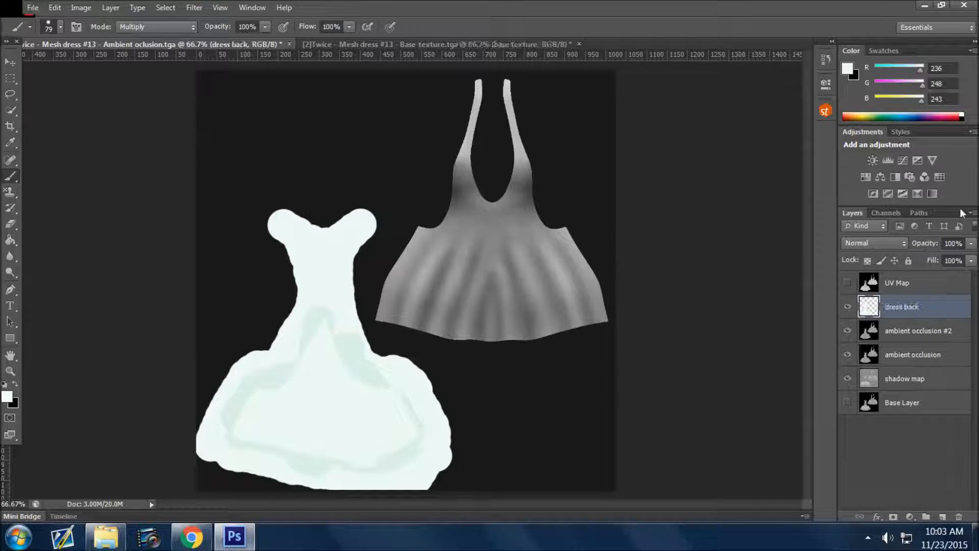
Paint over the dress piece with the long halter straps on a new layer and name that layer dress front.
left_click(943, 517)
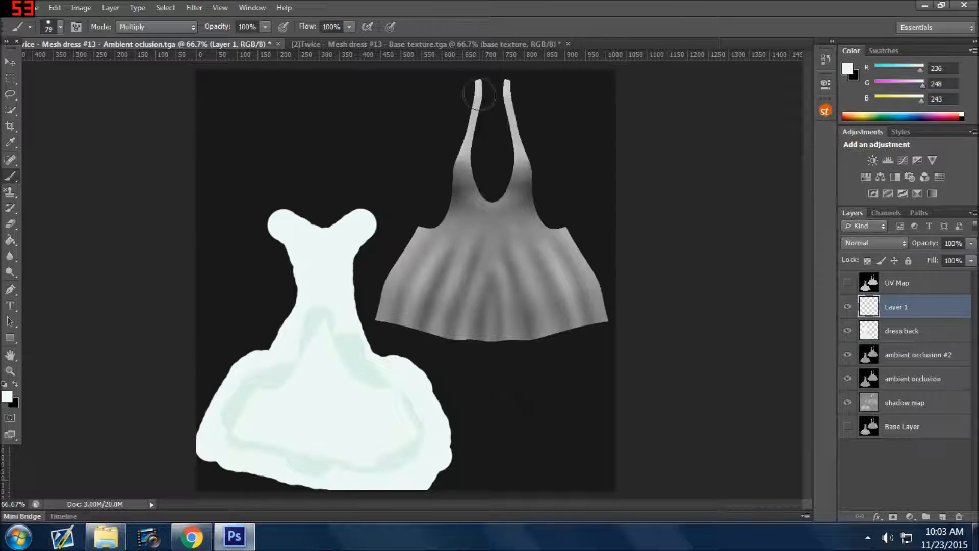
mouse_move(479, 91)
left_mouse_down()
mouse_move(458, 213)
mouse_move(414, 240)
mouse_move(392, 306)
mouse_move(400, 324)
mouse_move(455, 335)
mouse_move(538, 323)
mouse_move(497, 339)
mouse_move(568, 317)
mouse_move(605, 319)
mouse_move(591, 263)
mouse_move(547, 228)
mouse_move(502, 85)
mouse_move(519, 211)
mouse_move(497, 215)
mouse_move(482, 202)
mouse_move(478, 242)
mouse_move(448, 246)
mouse_move(430, 308)
mouse_move(418, 311)
mouse_move(438, 251)
mouse_move(551, 236)
mouse_move(584, 271)
mouse_move(579, 291)
mouse_move(530, 312)
mouse_move(462, 319)
mouse_move(456, 275)
mouse_move(532, 250)
mouse_move(570, 276)
mouse_move(549, 291)
mouse_move(471, 305)
mouse_move(472, 293)
mouse_move(547, 266)
mouse_move(543, 282)
mouse_move(569, 308)
left_mouse_up()
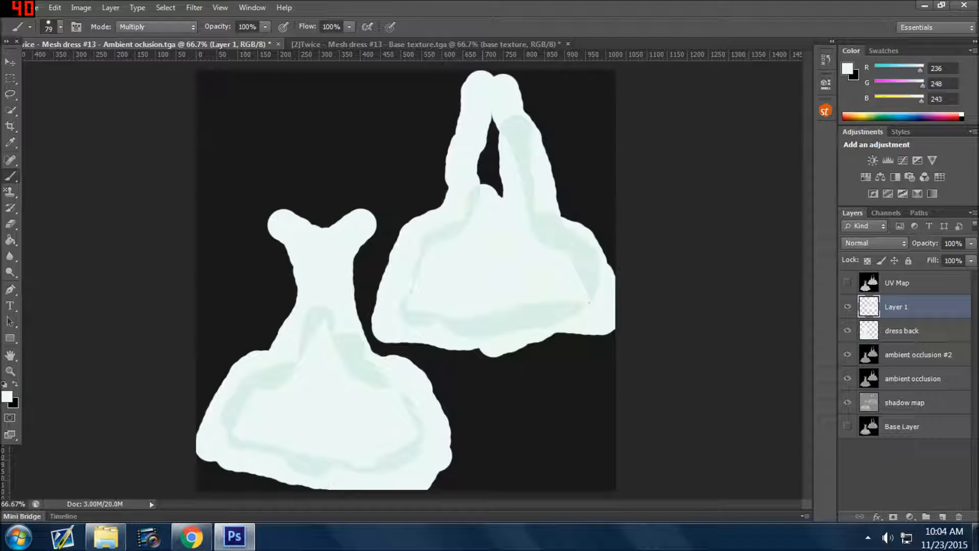
double_click(907, 307)
type("dre")
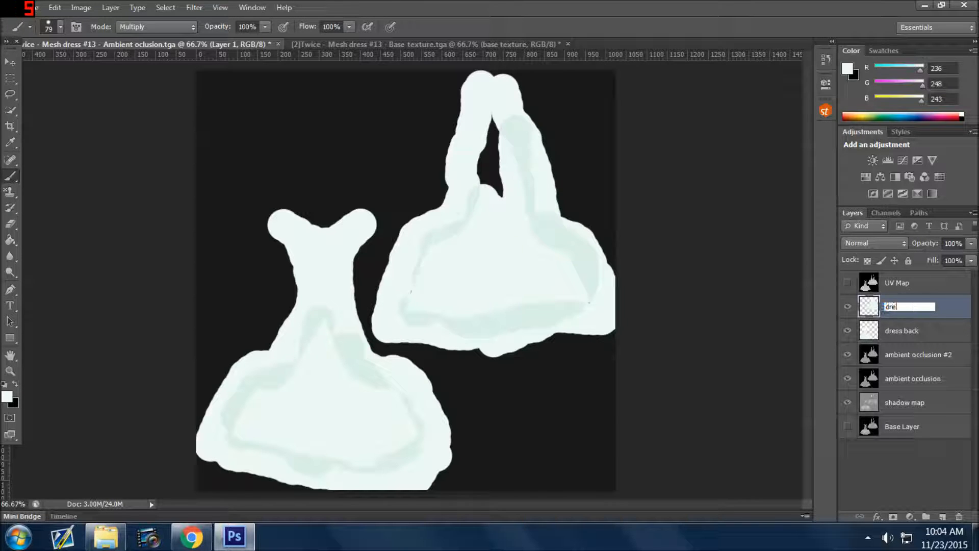
type("ss front")
key("Return")
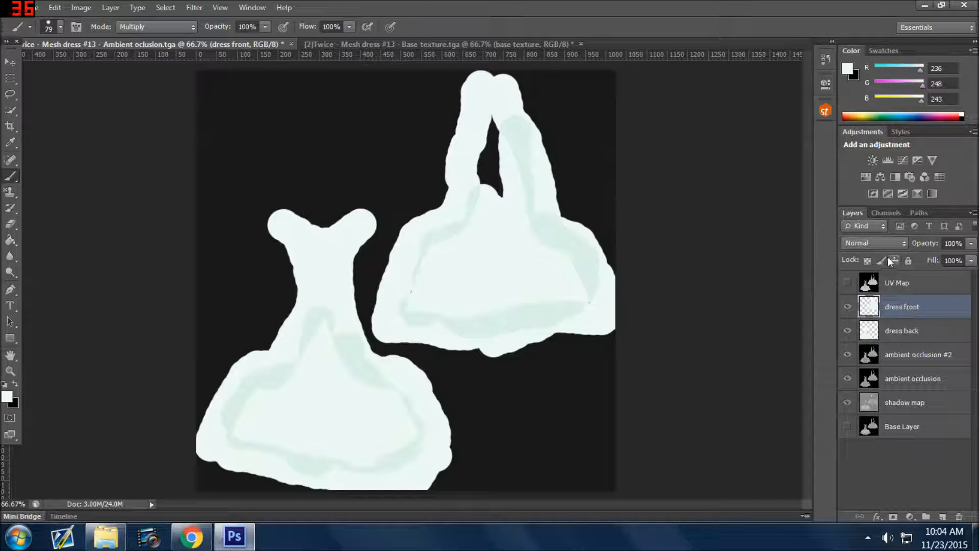
Set the blend mode of both the dress front and dress back layers to Soft Light.
left_click(867, 240)
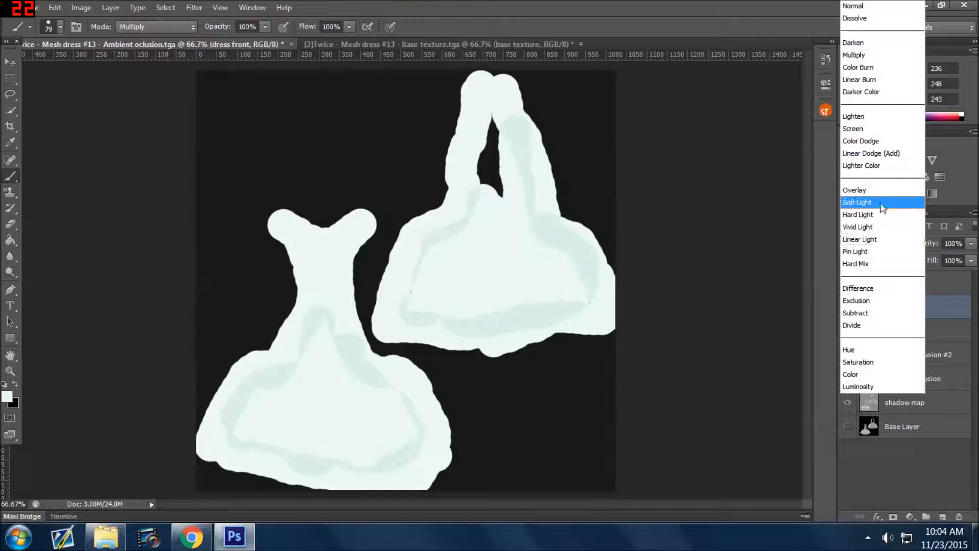
left_click(882, 202)
left_click(937, 331)
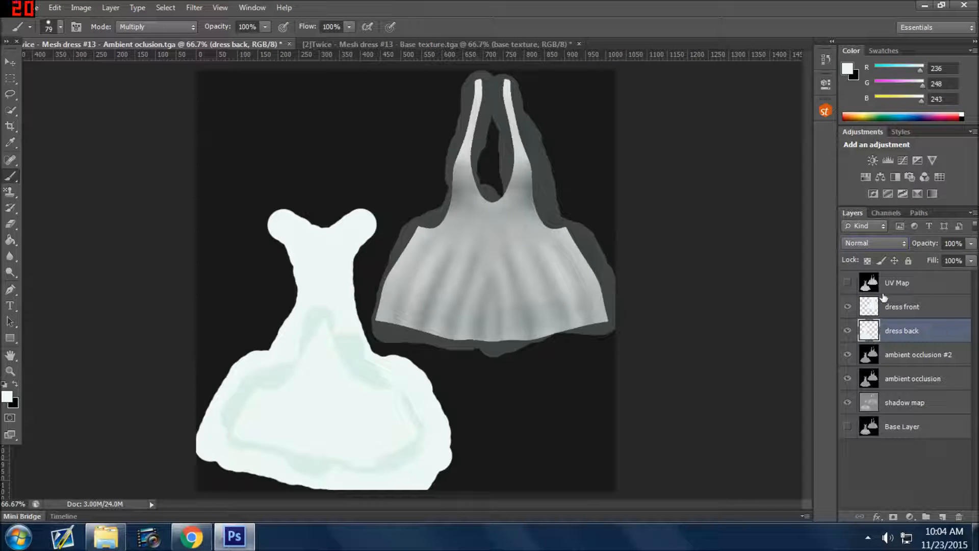
left_click(868, 248)
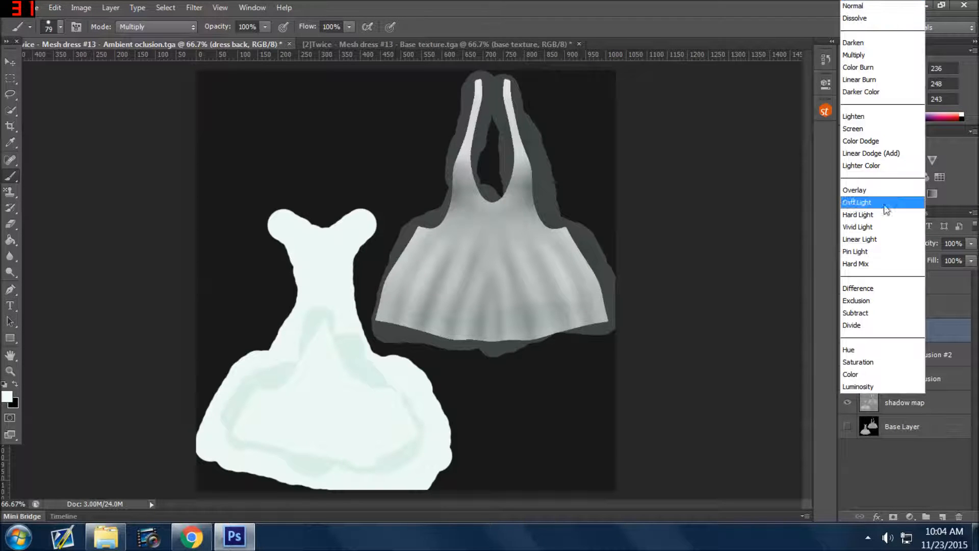
left_click(862, 199)
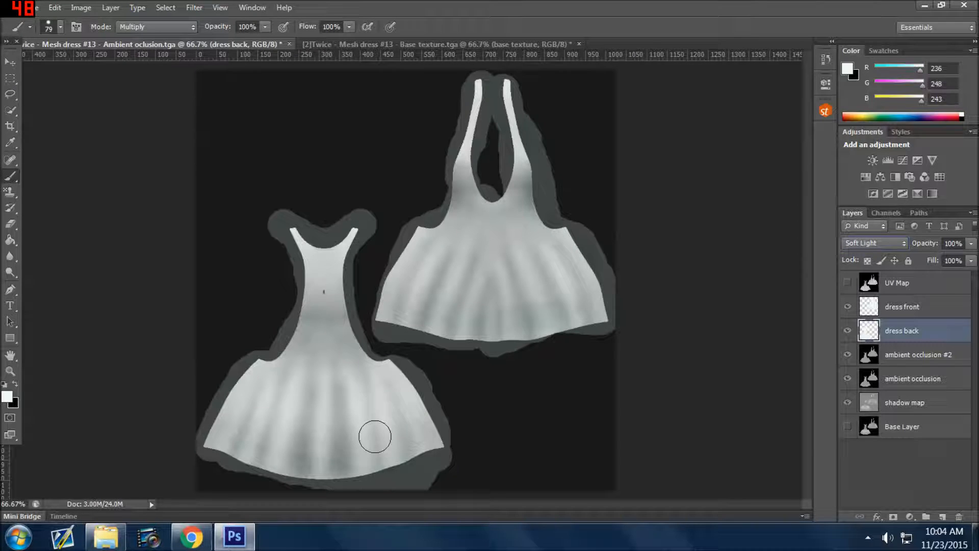
Add a pattern overlay to the dress front layer with the Multiply blend mode.
left_click(908, 308)
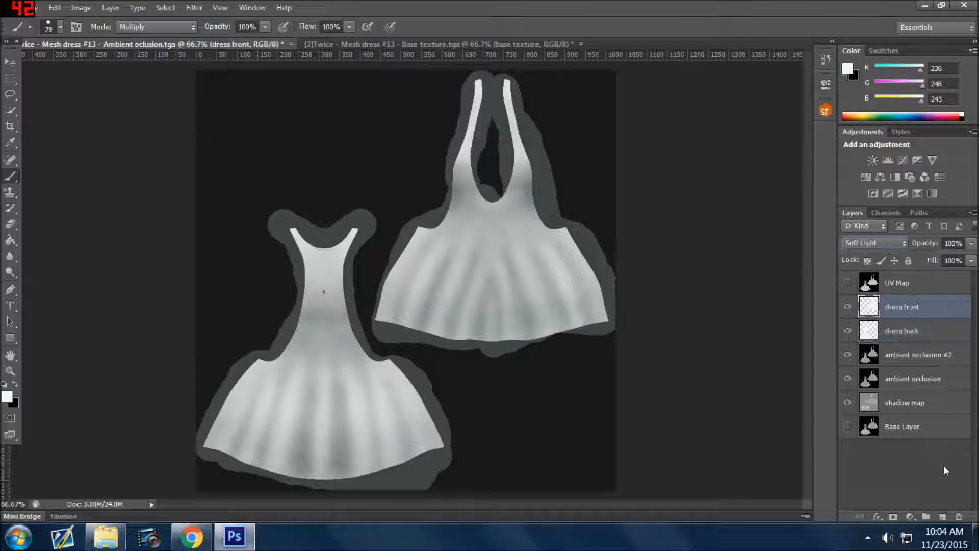
left_click(876, 517)
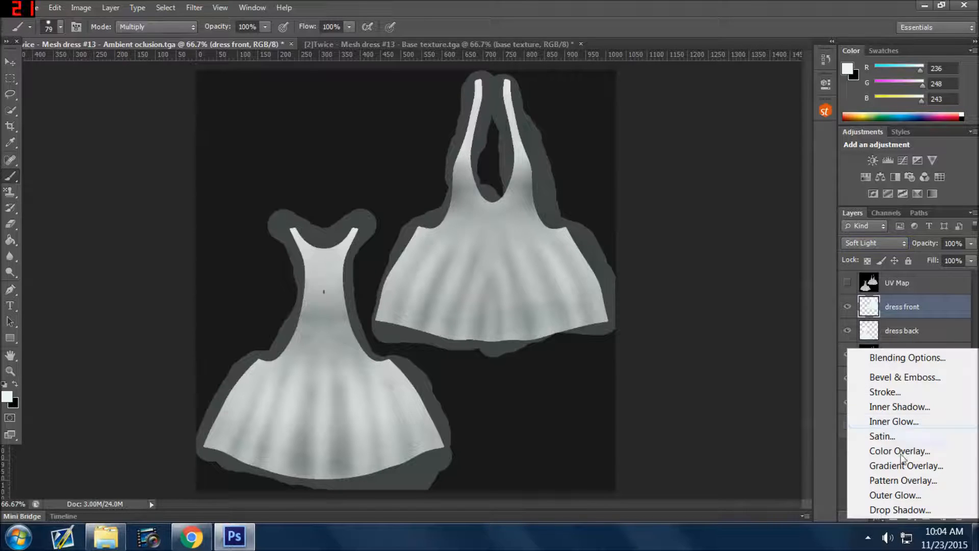
left_click(902, 479)
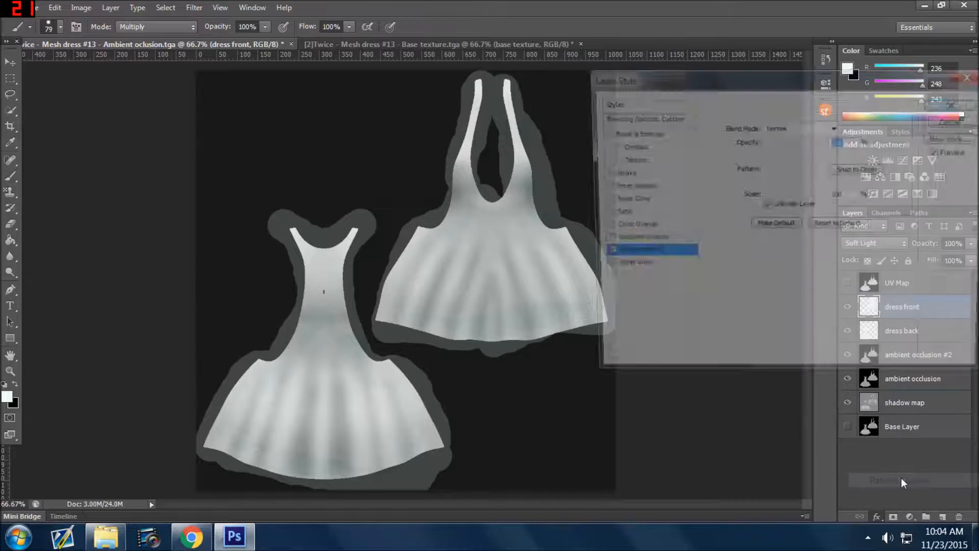
left_click(807, 127)
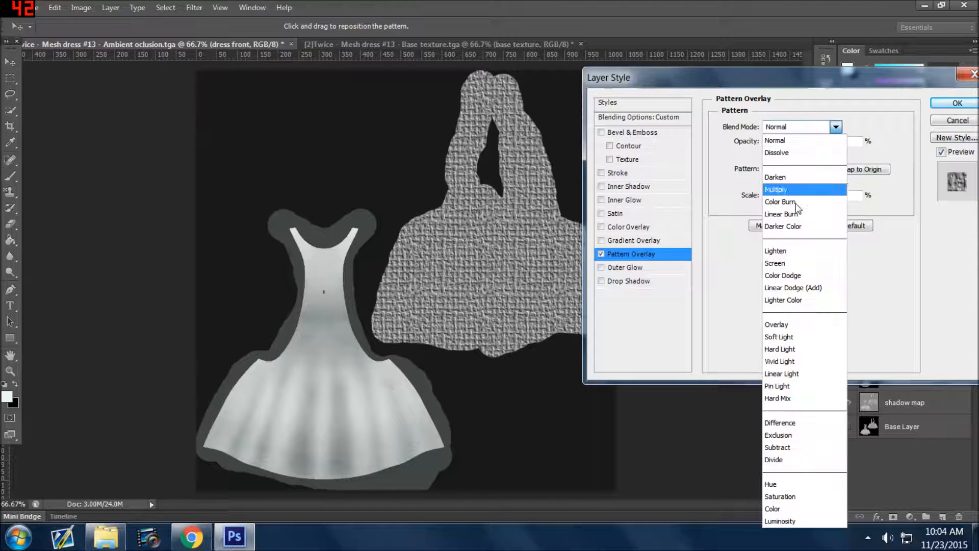
left_click(795, 186)
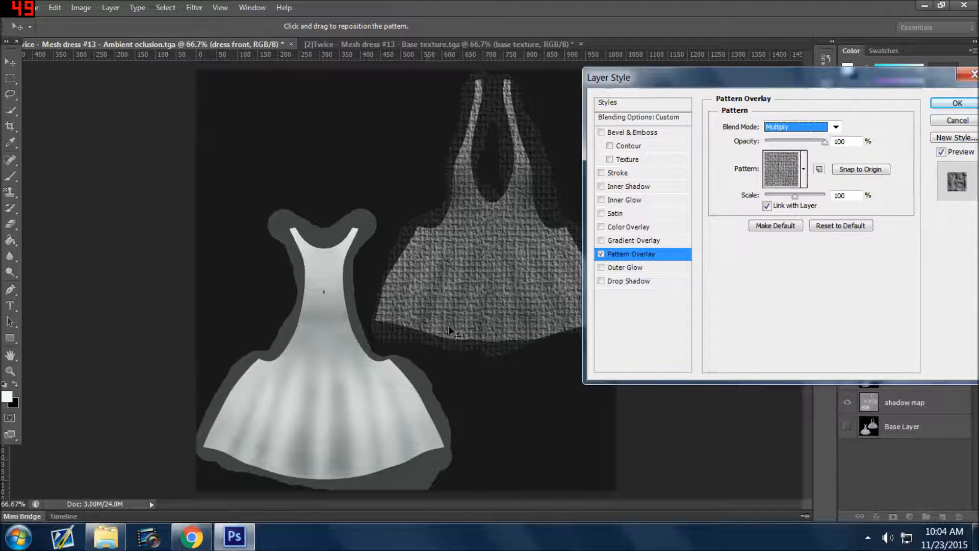
Try several patterns for the overlay and choose the dark blue and pink photo pattern with streaks of light.
left_click(804, 170)
left_click(823, 226)
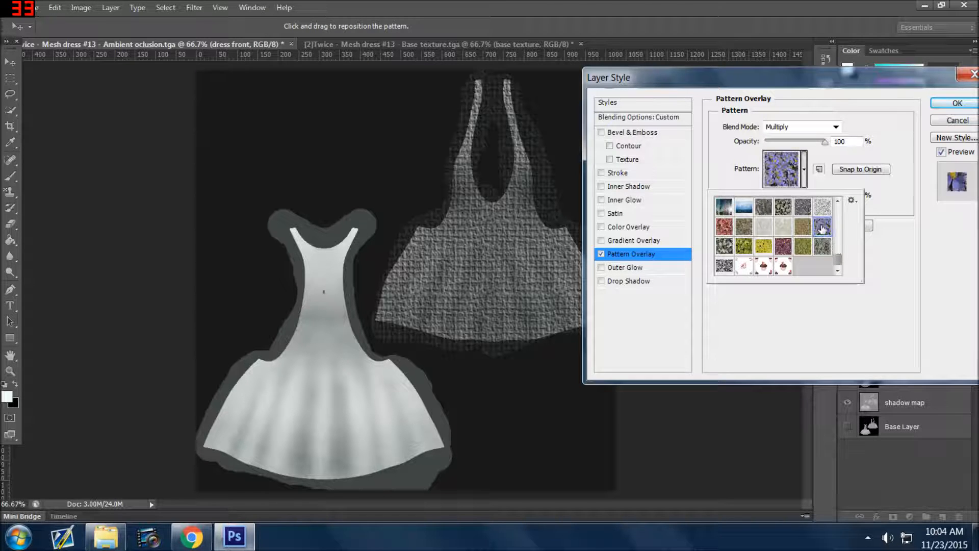
left_click(745, 247)
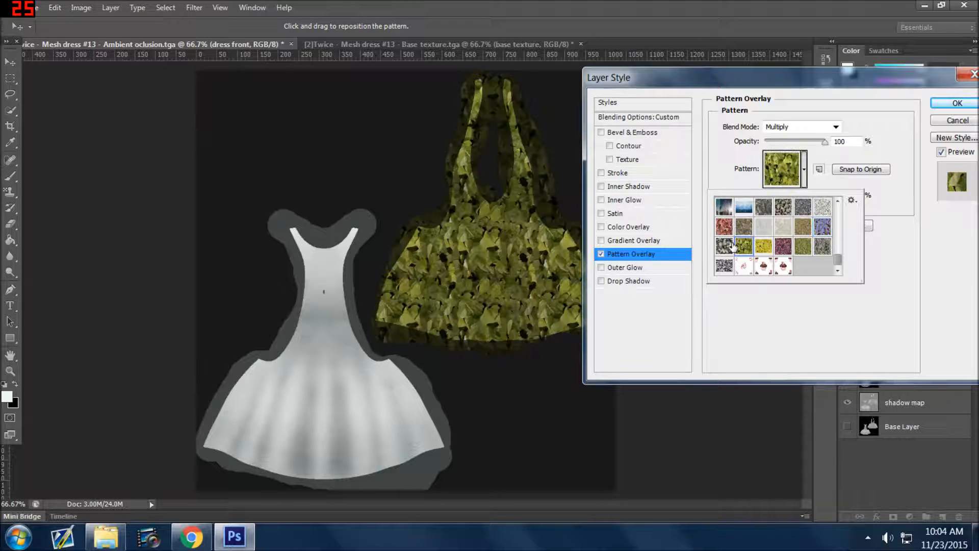
left_click(724, 206)
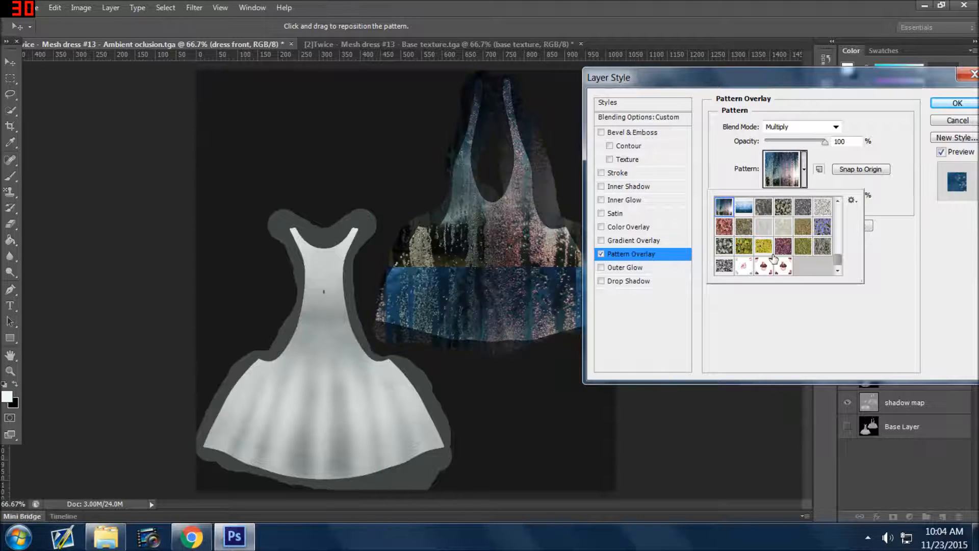
left_click(797, 327)
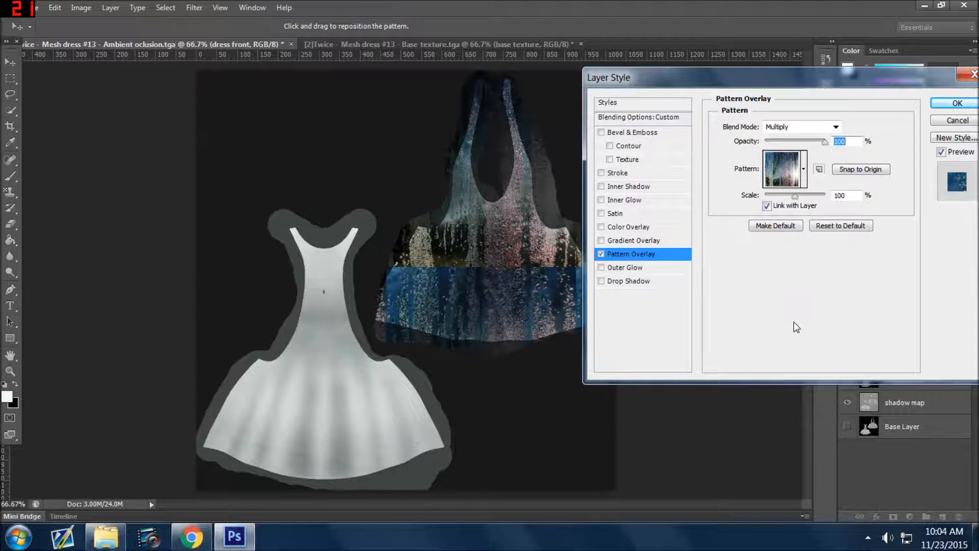
Scale the overlay pattern to 202%, snapped to the origin, and set its blend mode to Color Burn.
left_click_drag(796, 196, 799, 197)
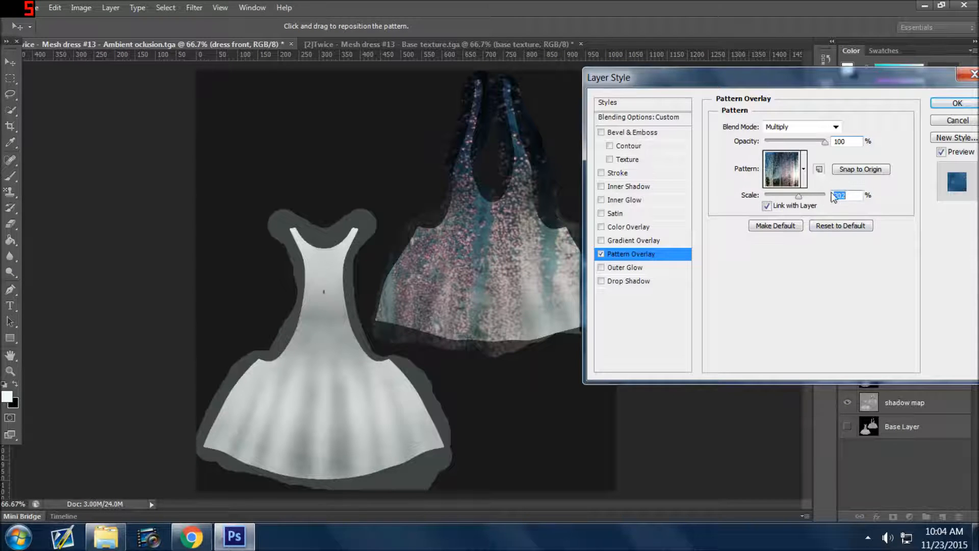
left_click(851, 172)
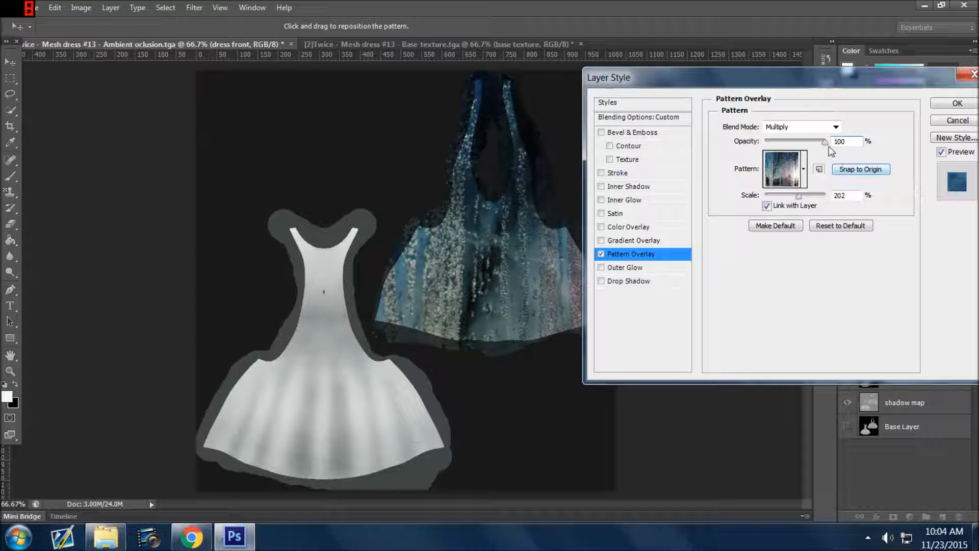
left_click(783, 125)
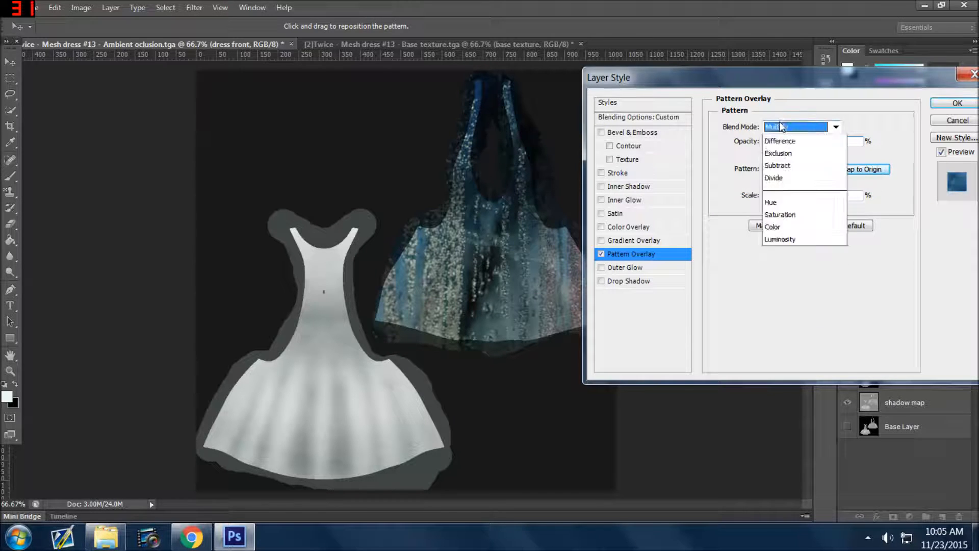
left_click(771, 204)
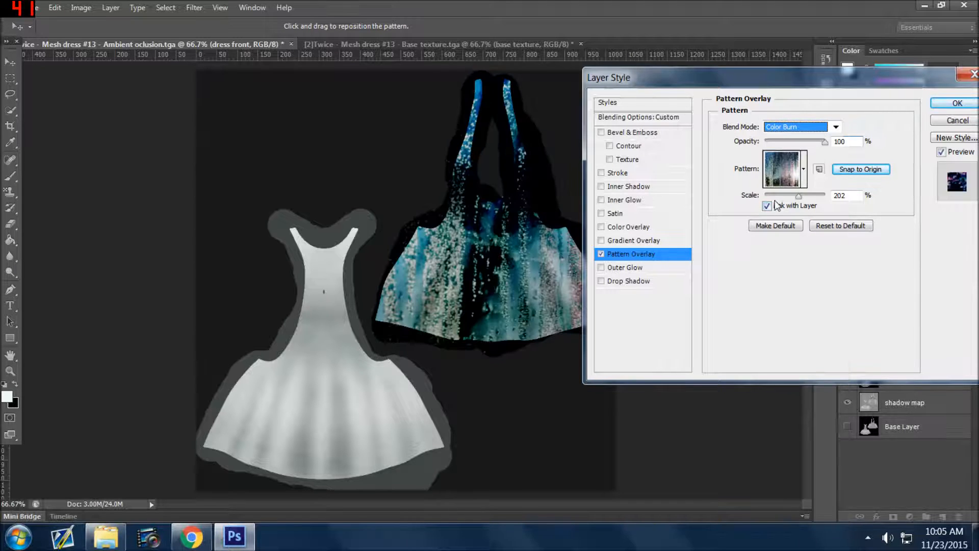
Accept the pattern overlay and copy the dress front layer's style onto the dress back layer.
left_click(937, 105)
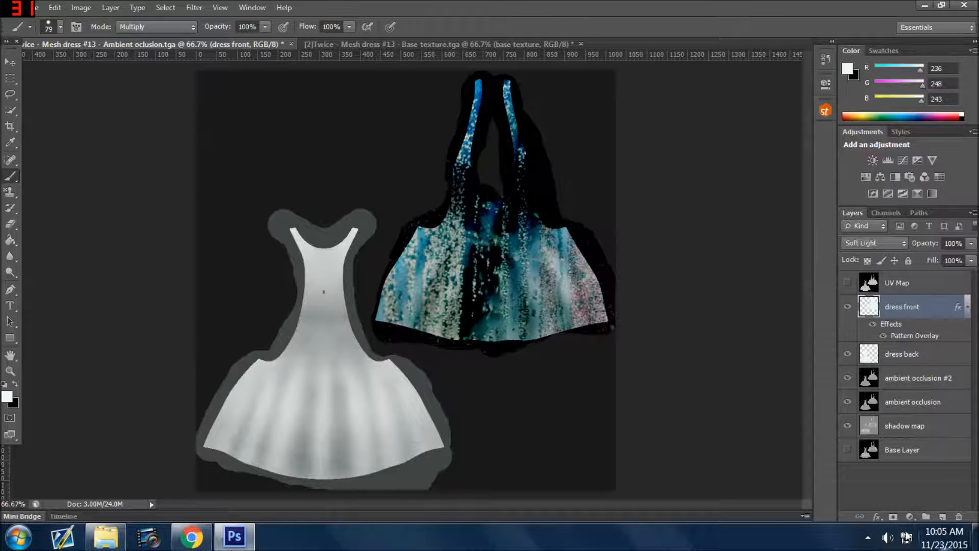
left_click(887, 357)
left_click(917, 308)
right_click(917, 308)
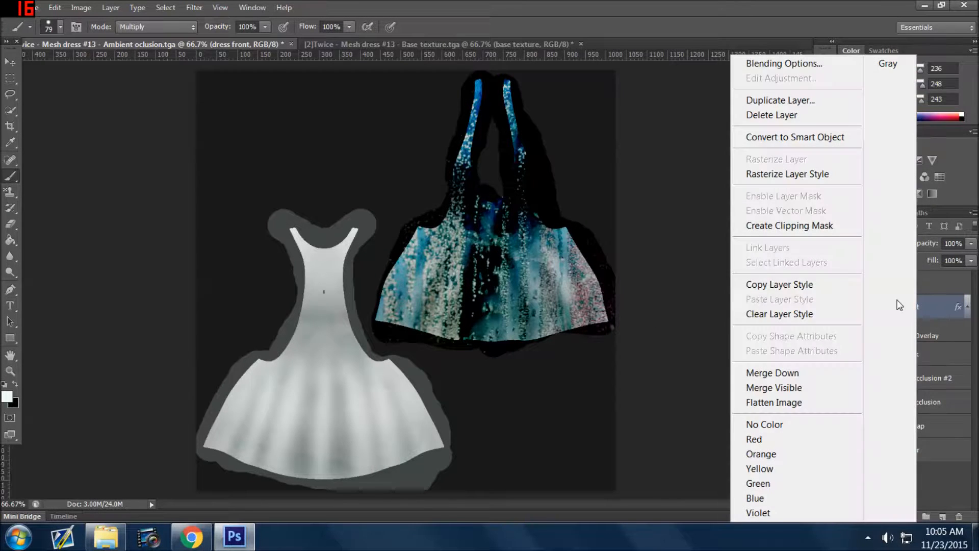
left_click(805, 286)
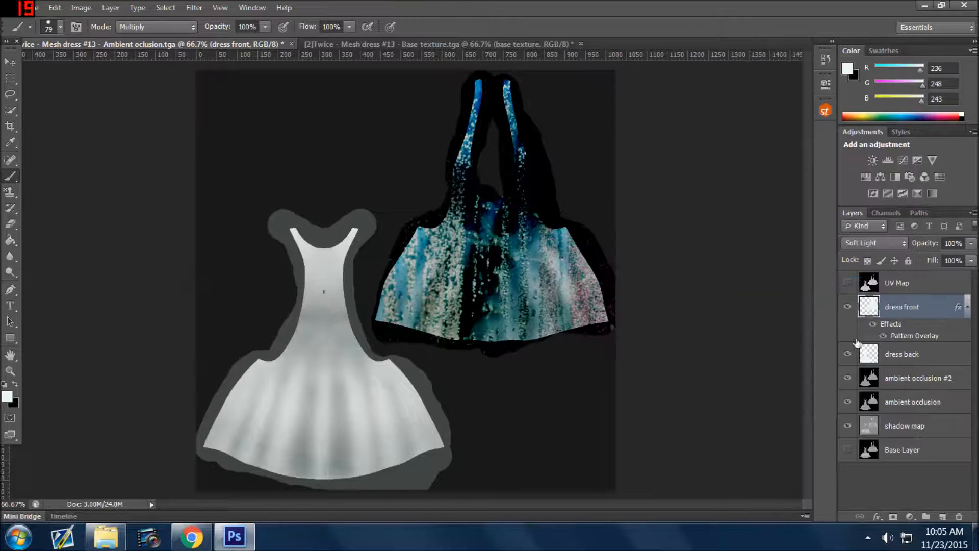
left_click(915, 355)
right_click(917, 353)
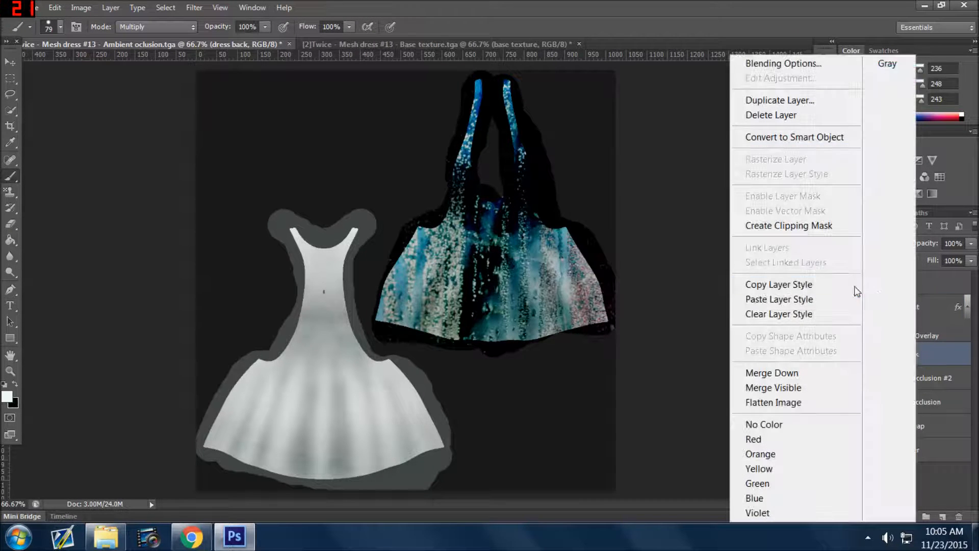
left_click(793, 299)
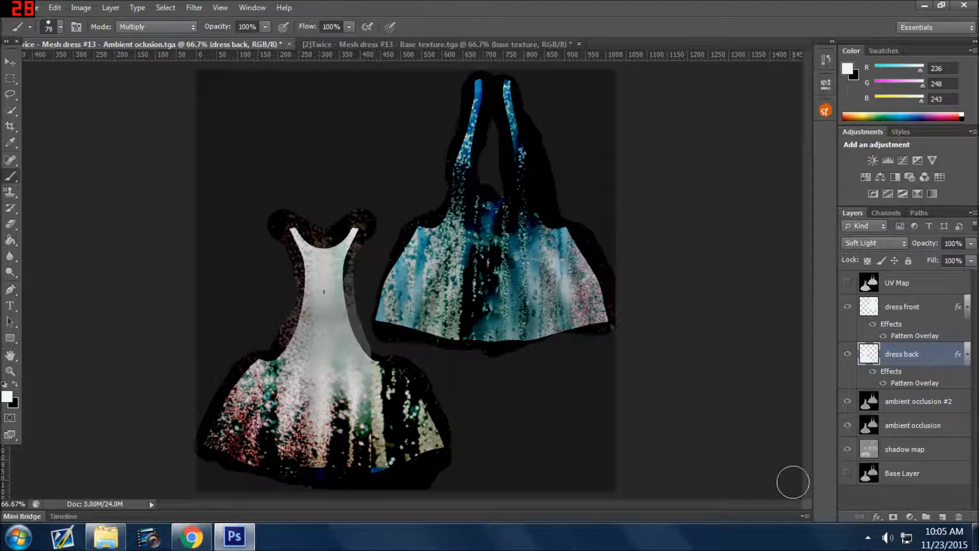
Move the ambient occlusion #2 and ambient occlusion layers above the dress front layer, with ambient occlusion uppermost.
left_click(925, 426)
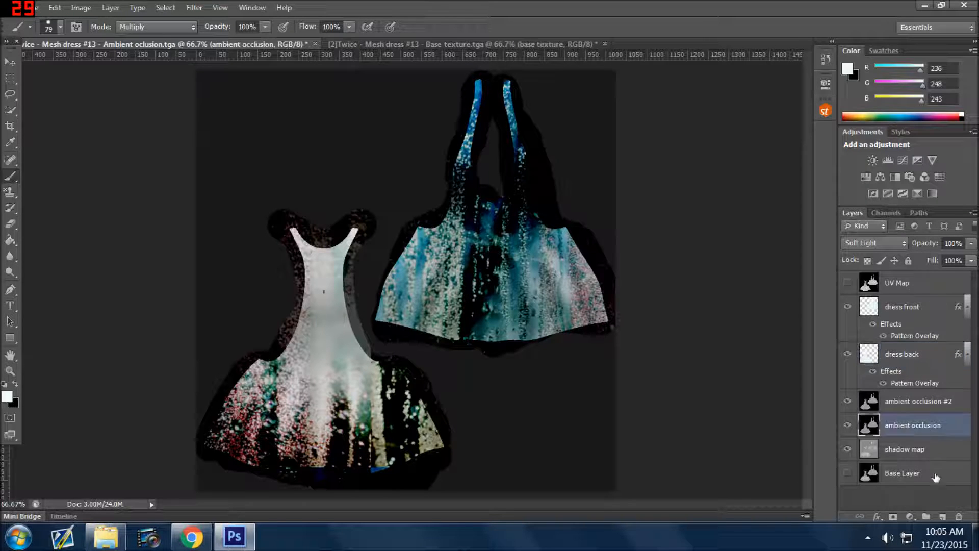
left_click(924, 408)
left_click_drag(925, 408, 919, 294)
left_click_drag(905, 428, 922, 306)
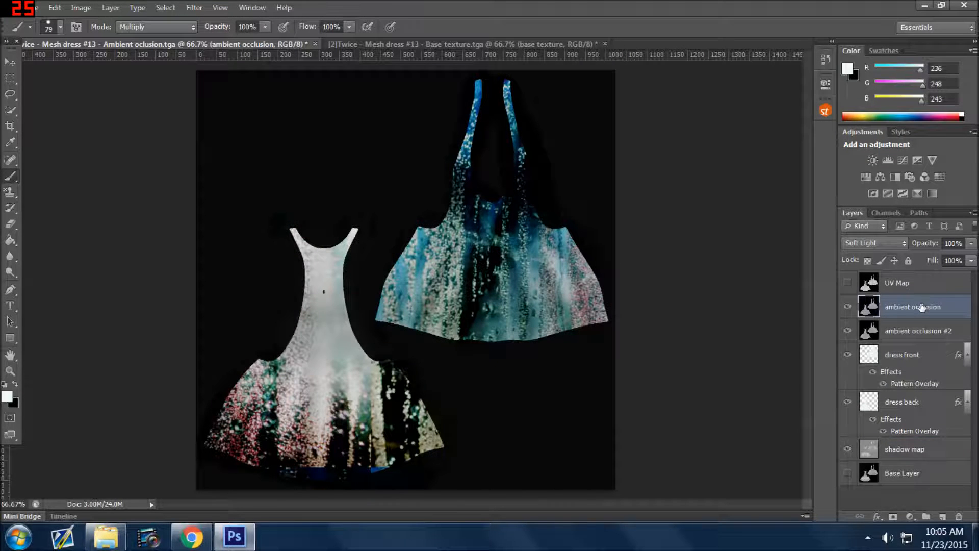
Set the ambient occlusion layer's blend mode to Color Burn and its opacity to 31%.
left_click(883, 242)
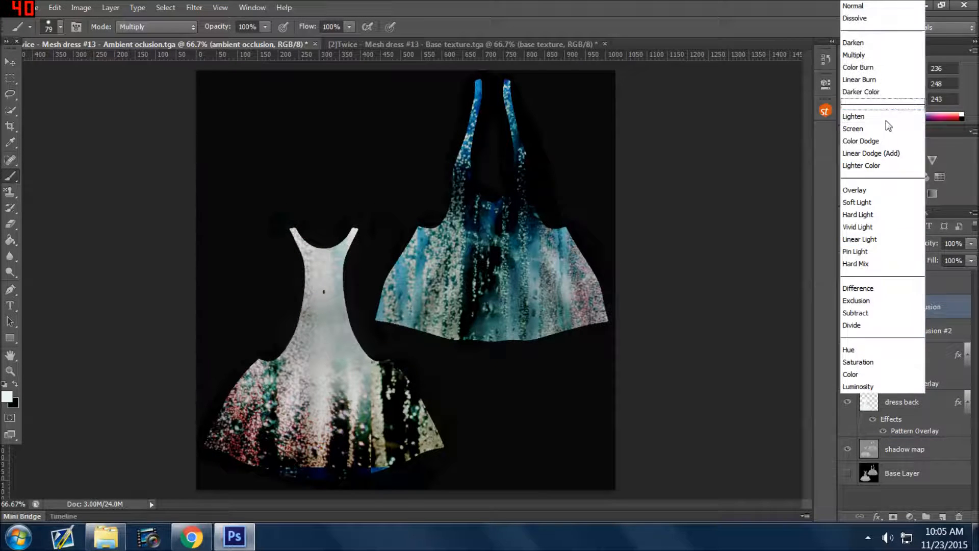
left_click(882, 65)
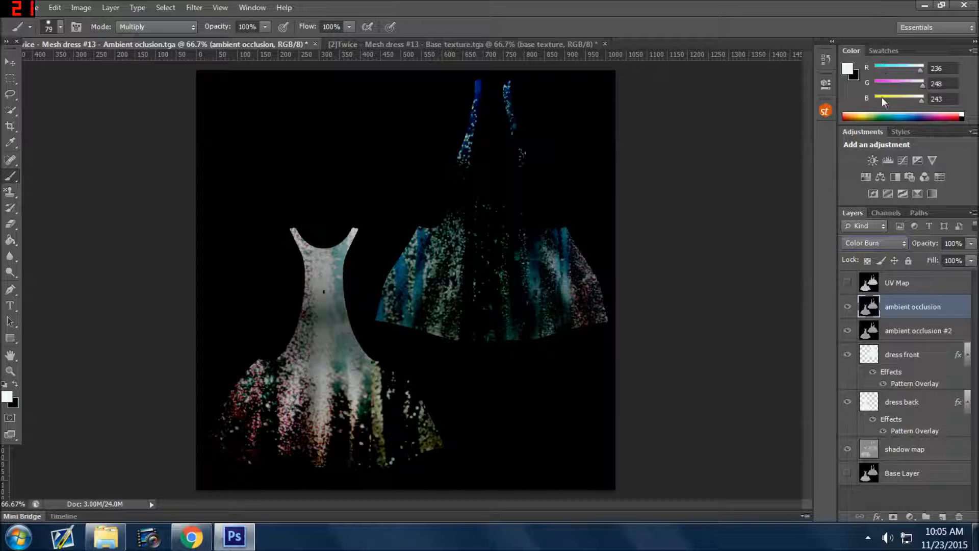
left_click(971, 243)
mouse_move(938, 259)
left_mouse_down()
mouse_move(913, 265)
mouse_move(929, 270)
left_mouse_up()
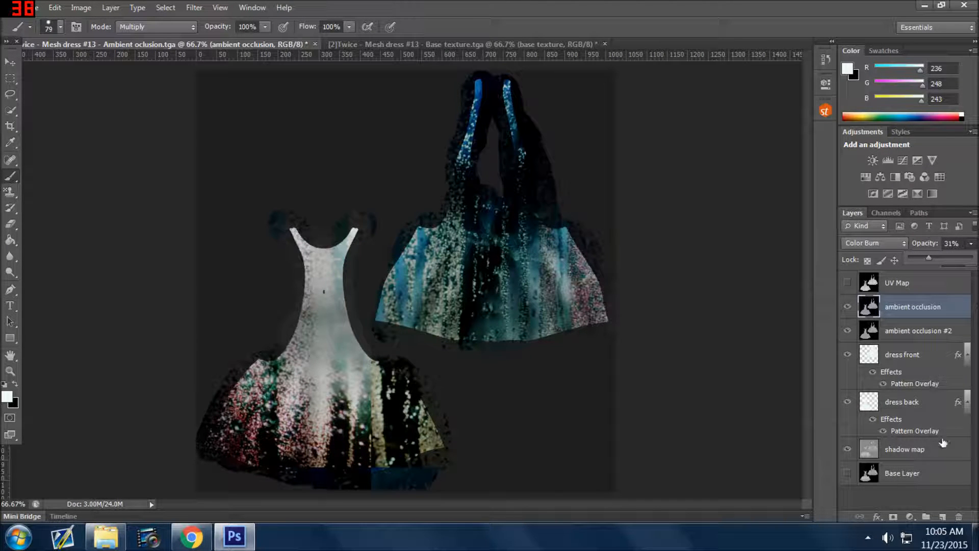
Set the ambient occlusion #2 layer to 81% opacity, try the Multiply blend mode and settle on Pin Light.
left_click(913, 332)
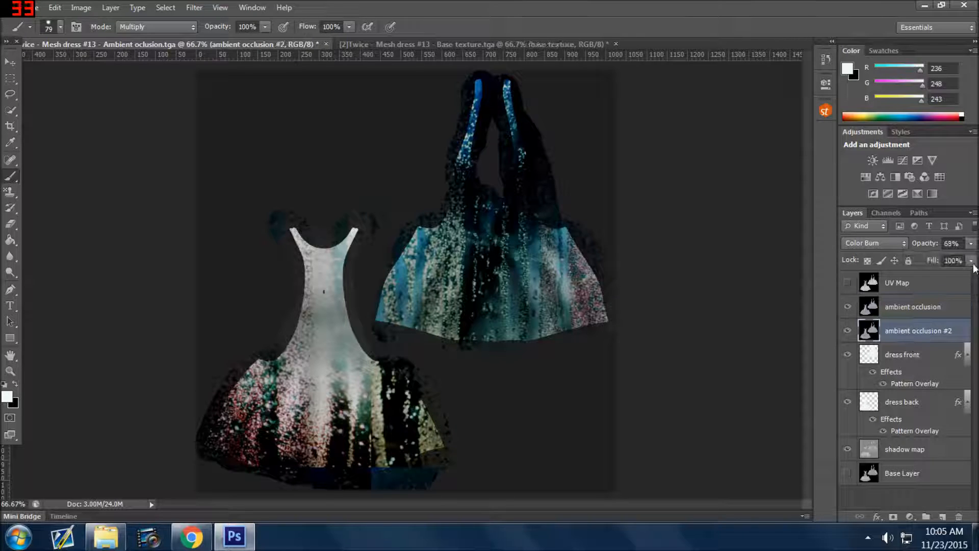
left_click(971, 247)
left_click_drag(957, 261, 965, 261)
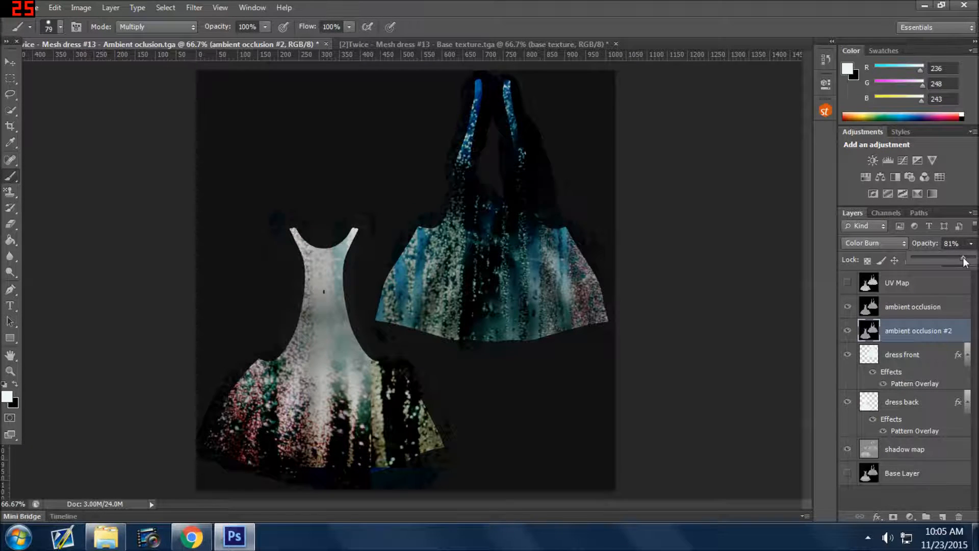
left_click(874, 244)
left_click(881, 56)
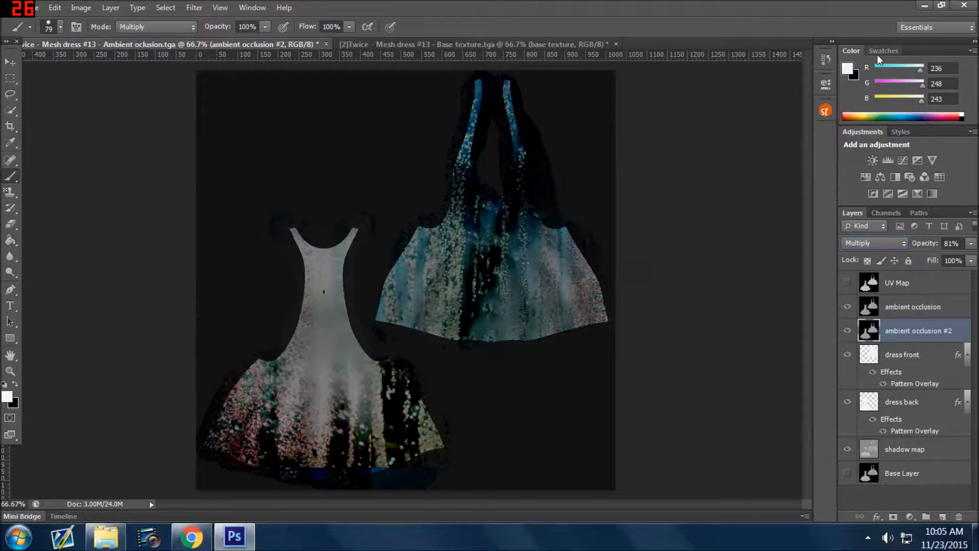
left_click(865, 245)
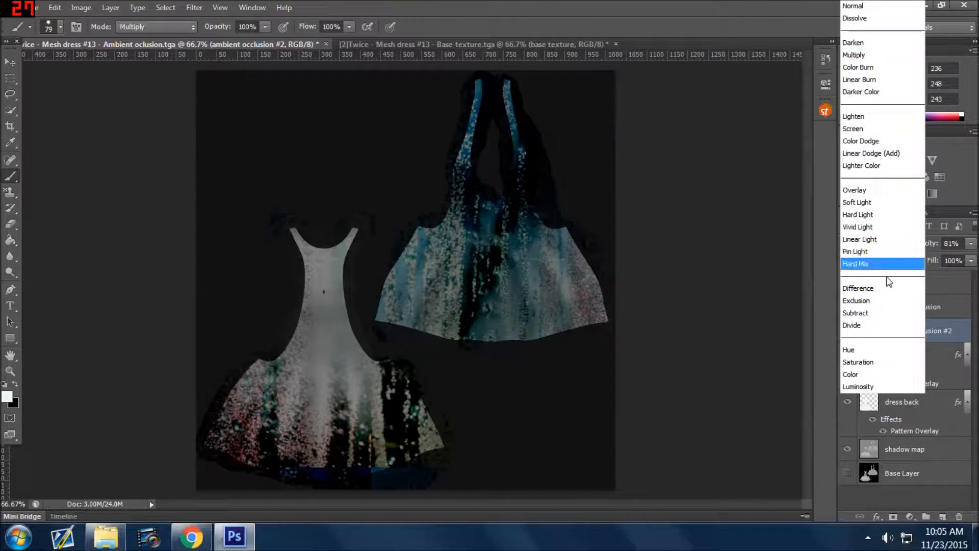
left_click(865, 252)
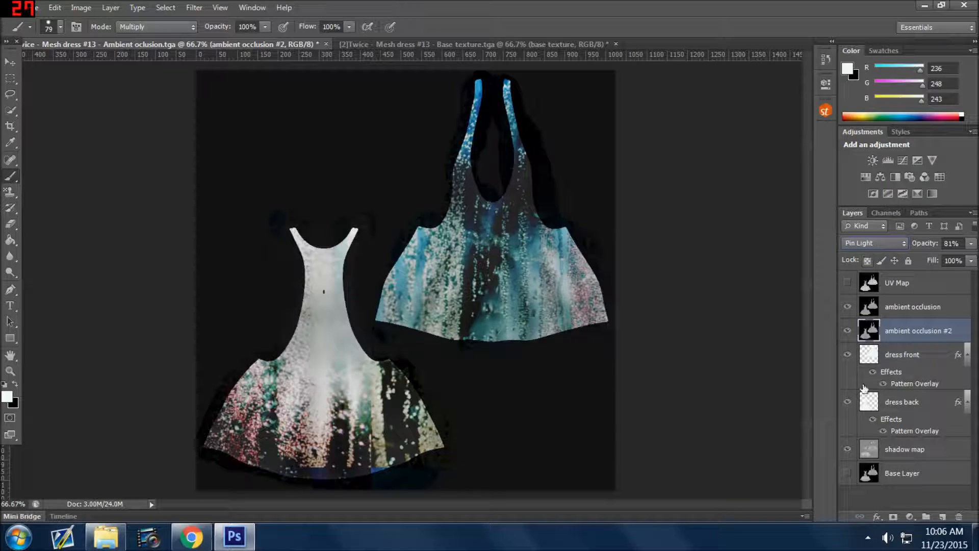
Set the ambient occlusion layer's opacity to 57%.
left_click(913, 306)
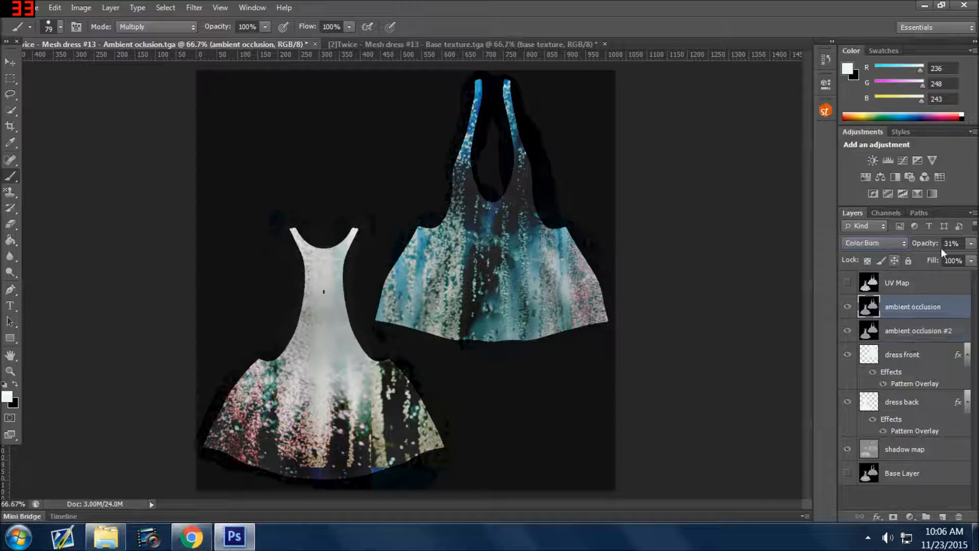
left_click(969, 245)
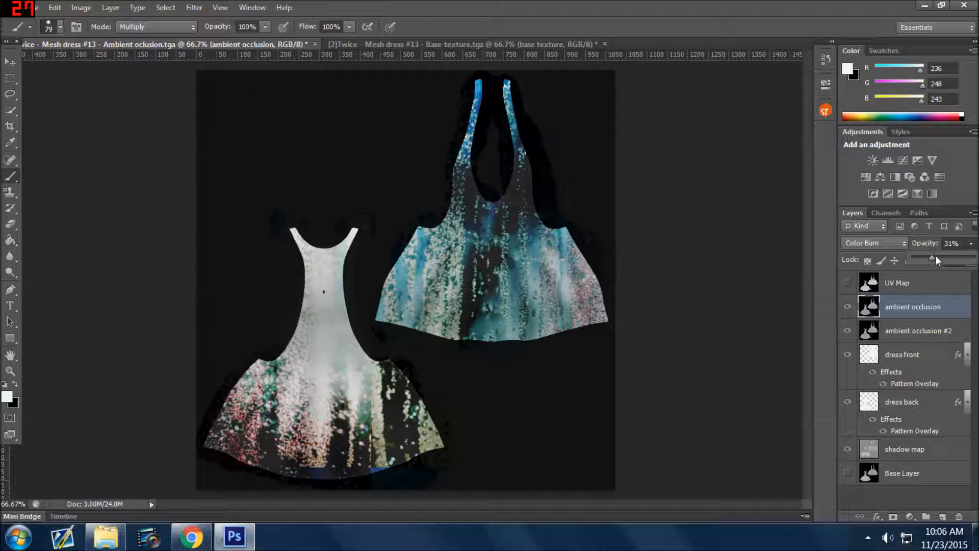
left_click_drag(960, 259, 949, 260)
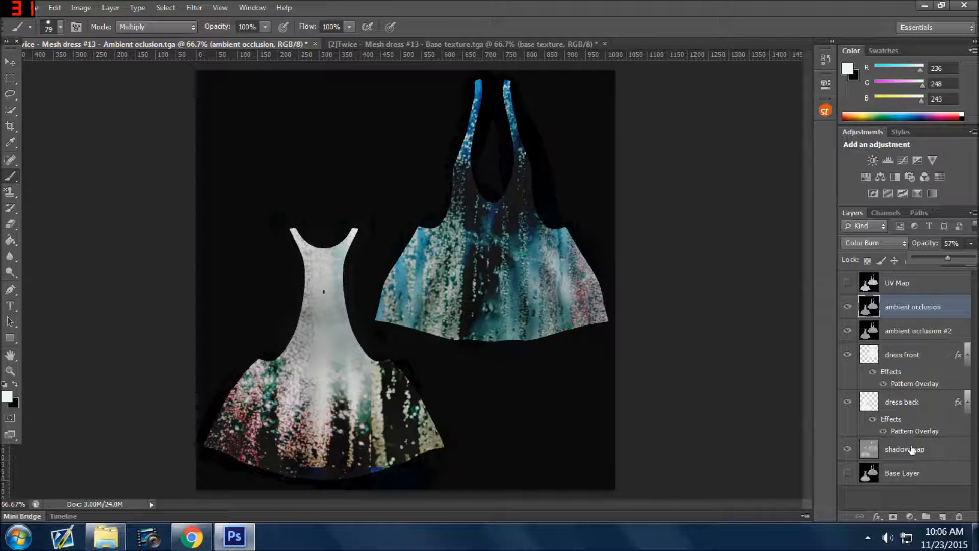
Snap the dress back layer's pattern overlay to the origin and apply the layer style.
left_click(916, 408)
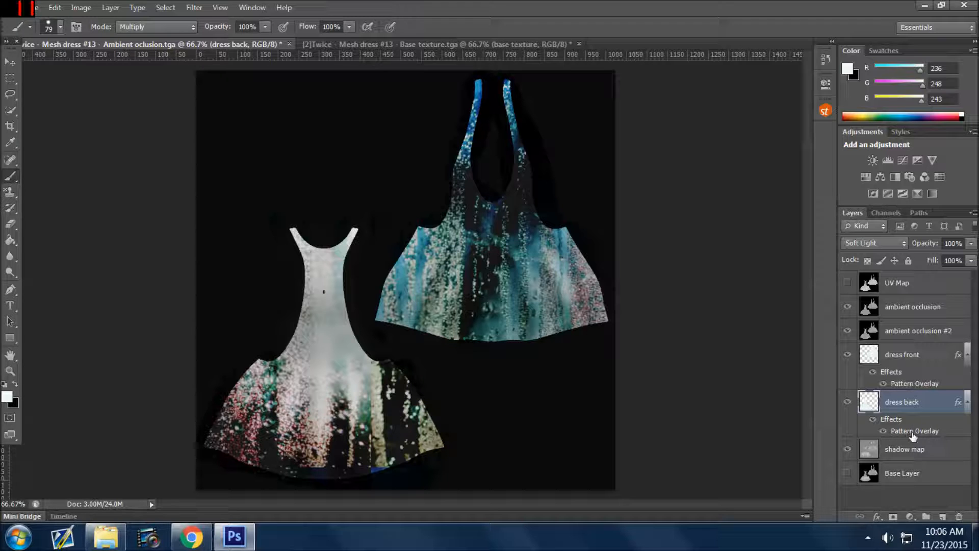
double_click(916, 432)
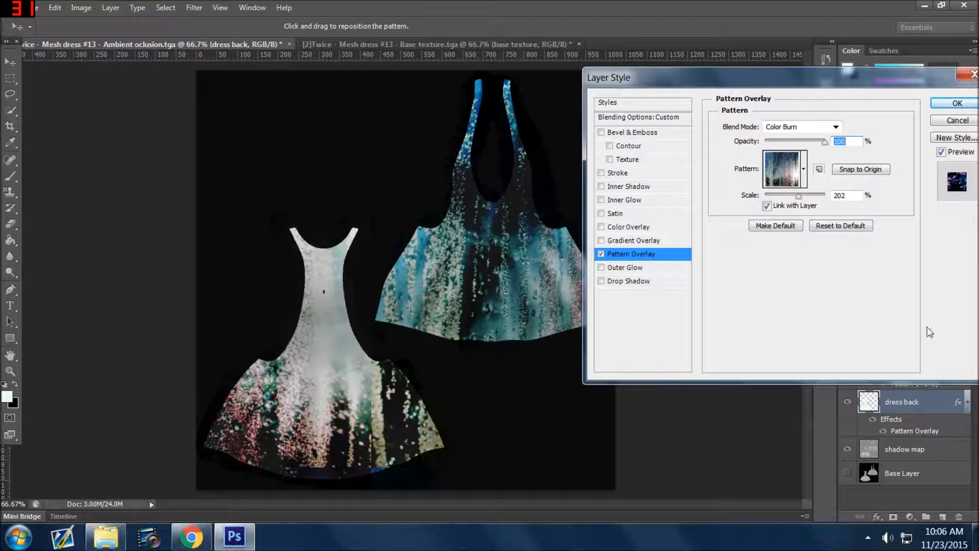
left_click(865, 169)
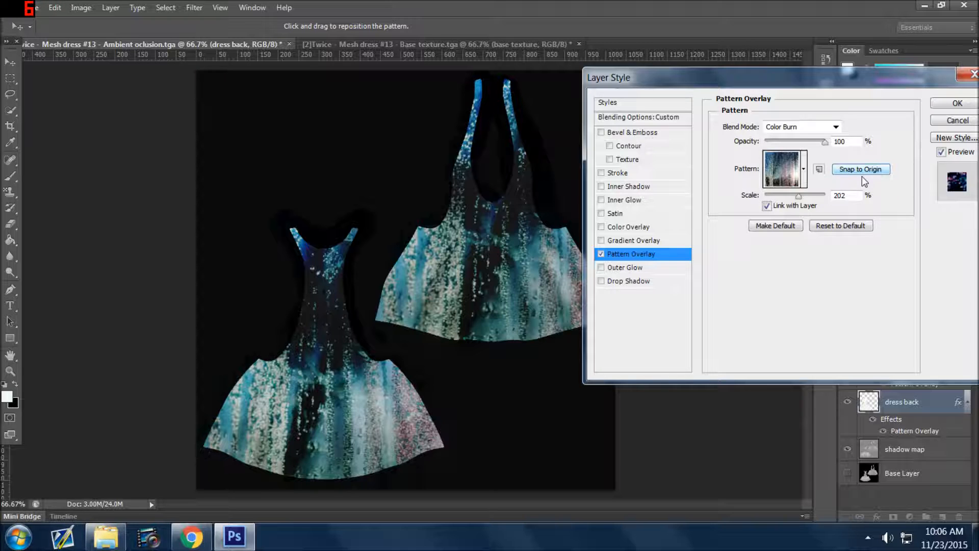
left_click(953, 104)
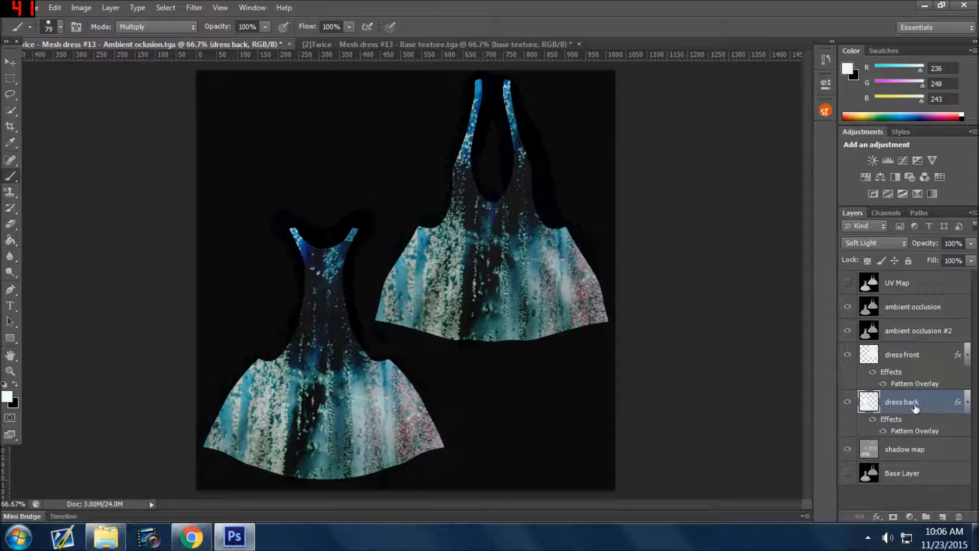
Add a new layer above the dress front layer and choose the 74 px maple leaf brush.
left_click(907, 359)
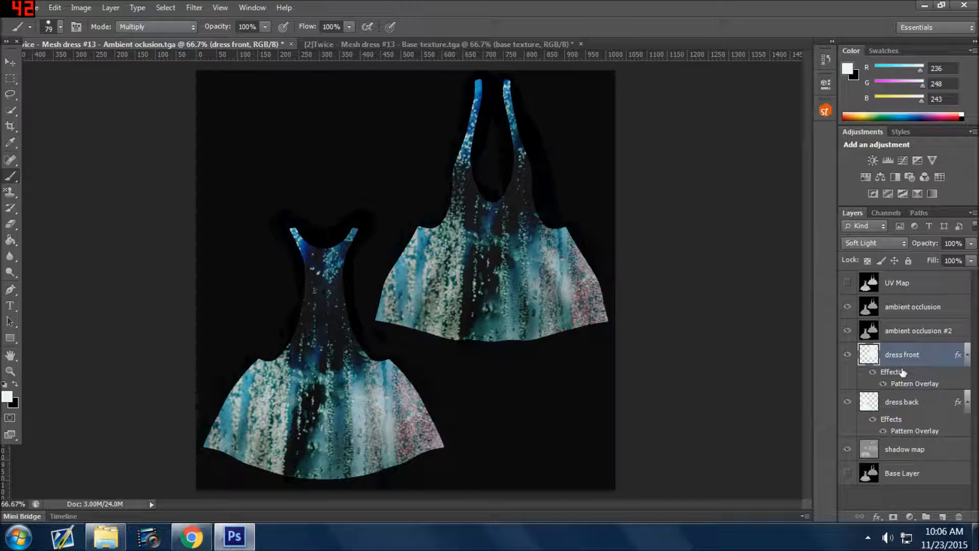
left_click(943, 516)
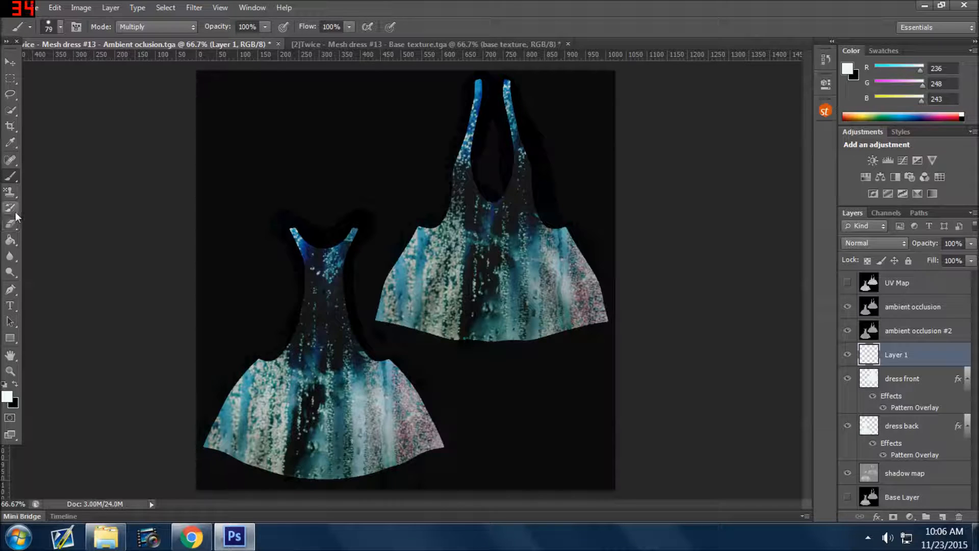
right_click(14, 180)
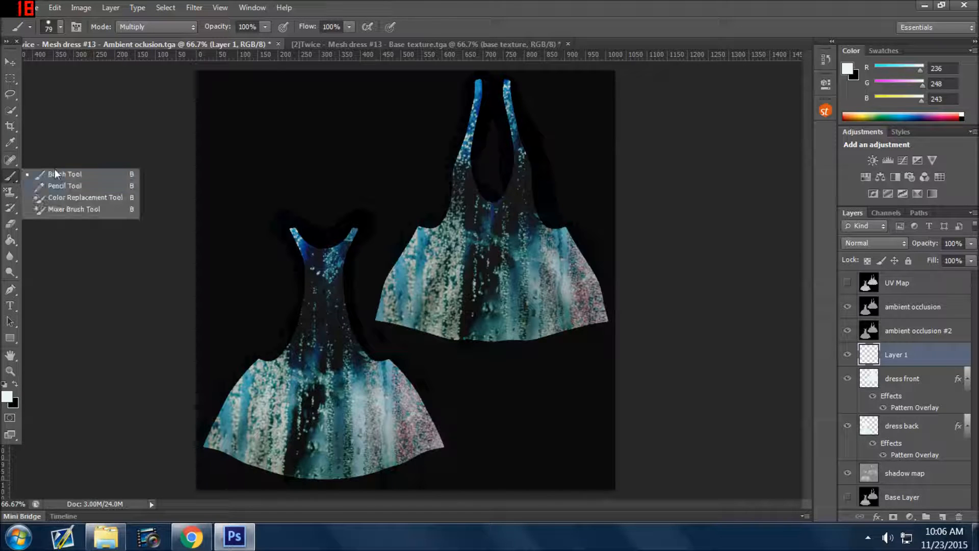
left_click(60, 27)
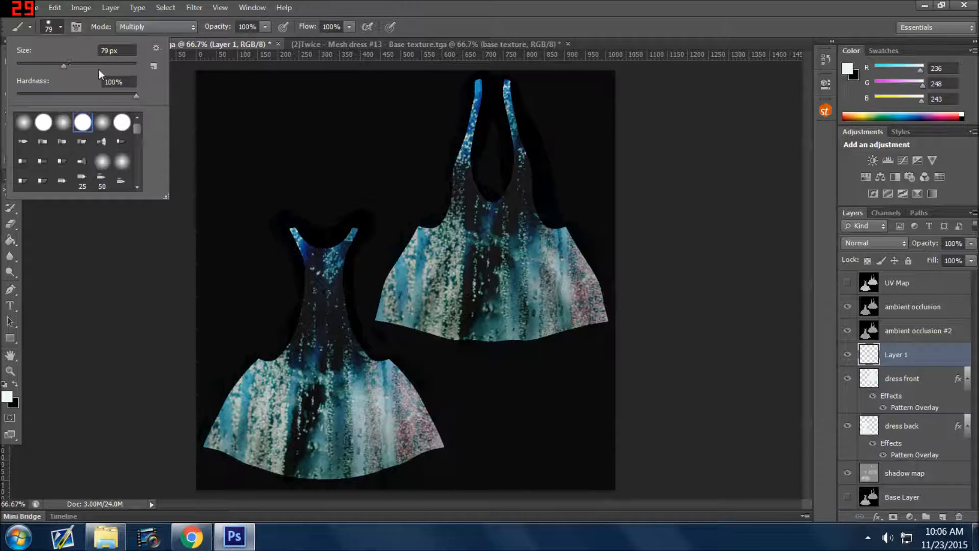
scroll(114, 182, "down", 5)
scroll(114, 182, "down", 3)
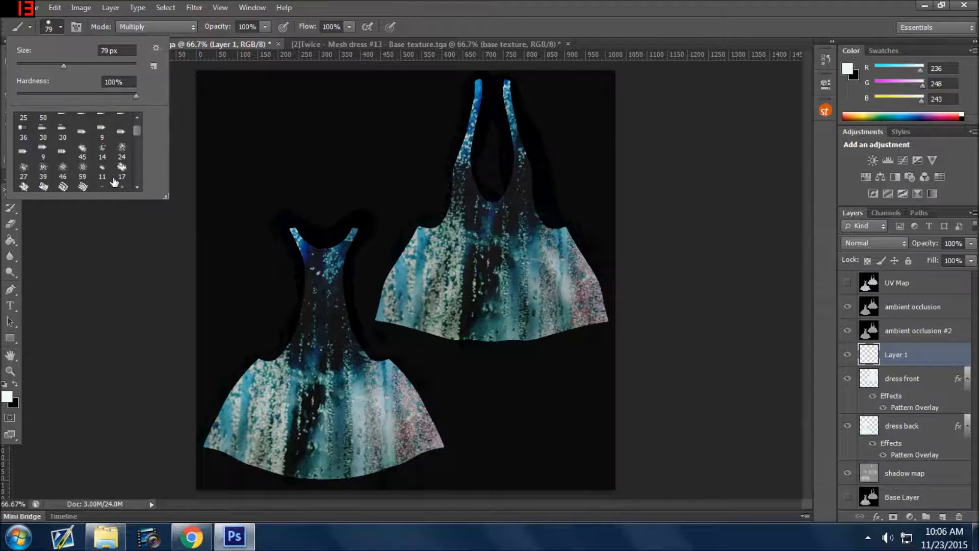
scroll(51, 192, "down", 3)
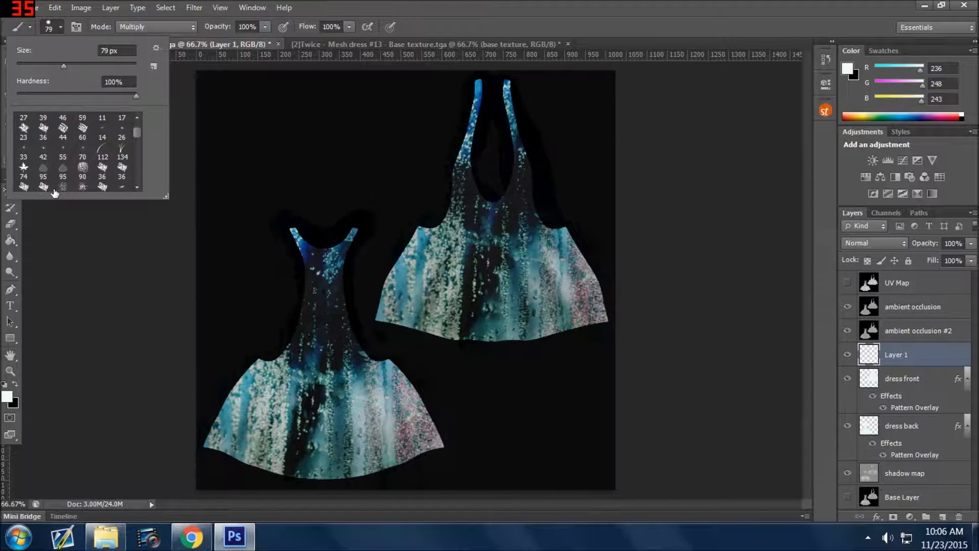
left_click(31, 155)
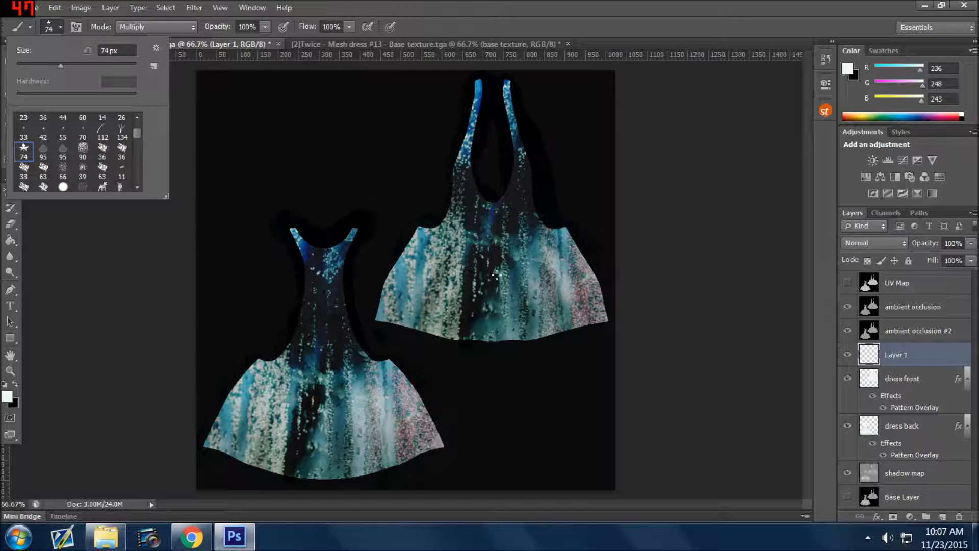
Scatter white leaves over the dress front's skirt on the new layer, and delete that layer.
left_click(495, 276)
left_click(492, 286)
left_click(468, 333)
mouse_move(440, 258)
left_mouse_down()
mouse_move(489, 276)
mouse_move(515, 266)
mouse_move(577, 311)
left_mouse_up()
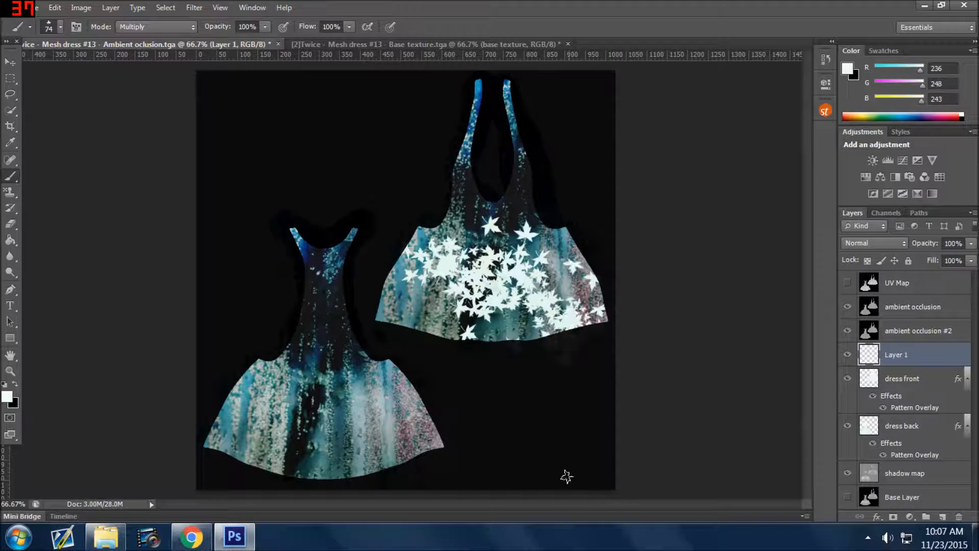
left_click(848, 356)
left_click_drag(929, 362, 959, 516)
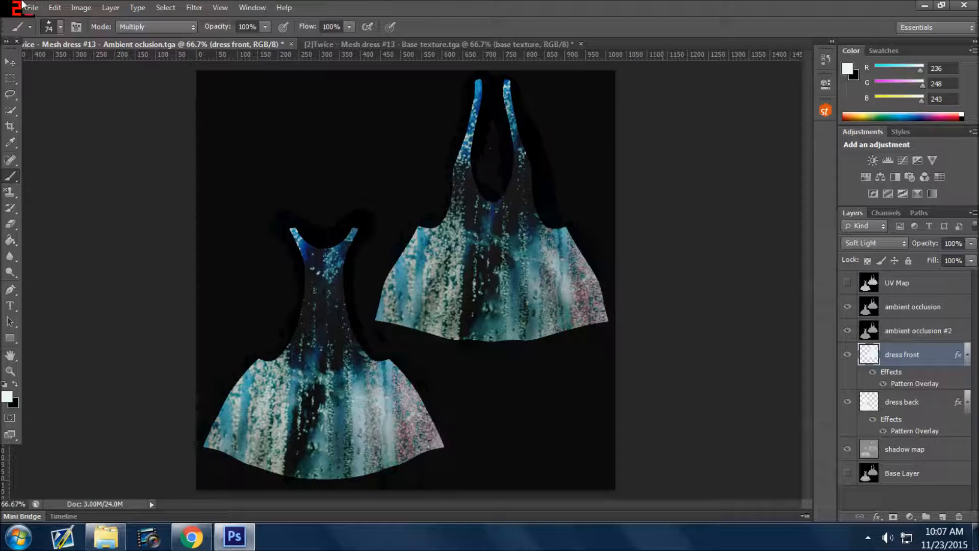
Save a copy of the textured dress as blueglitterydrama.tga in Targa format at 32 bits/pixel in the Twicedress13 folder.
left_click(40, 8)
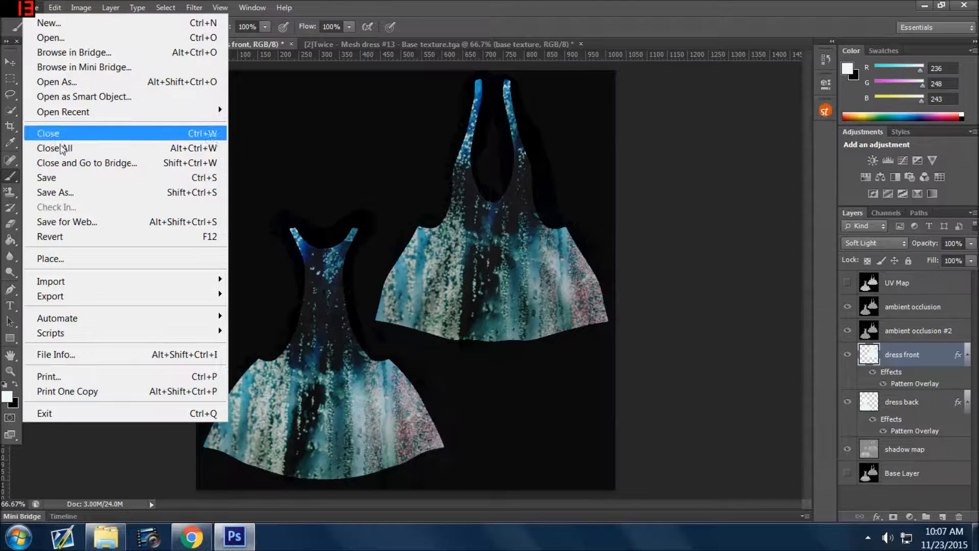
left_click(66, 192)
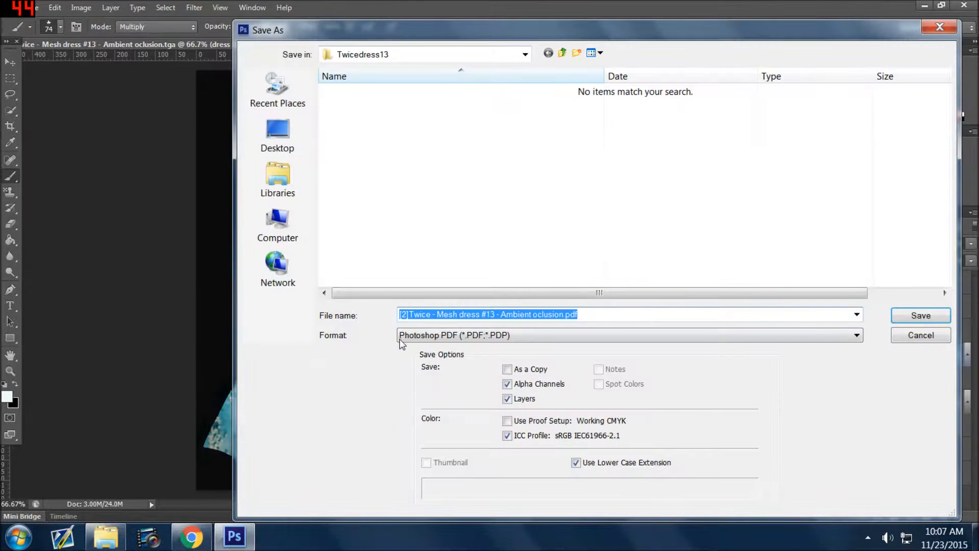
left_click(405, 339)
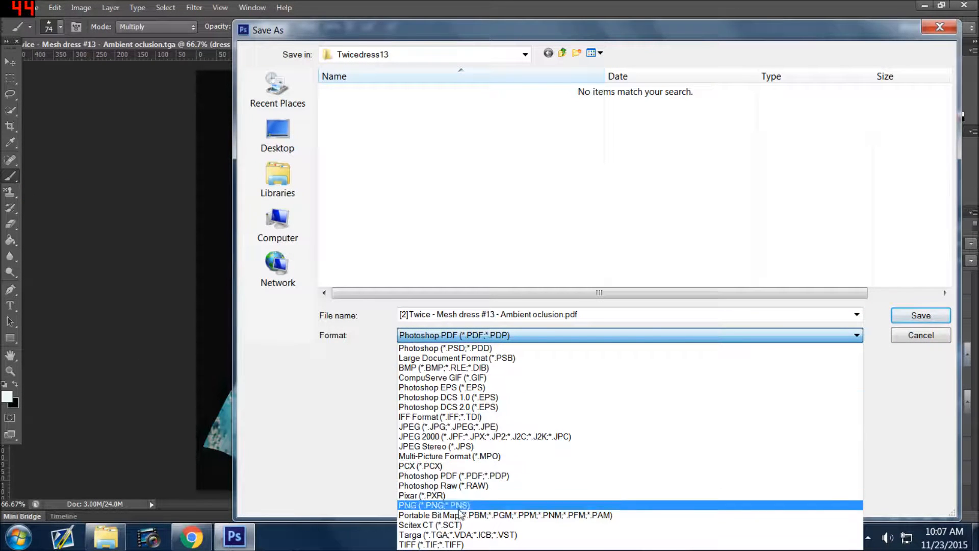
left_click(451, 542)
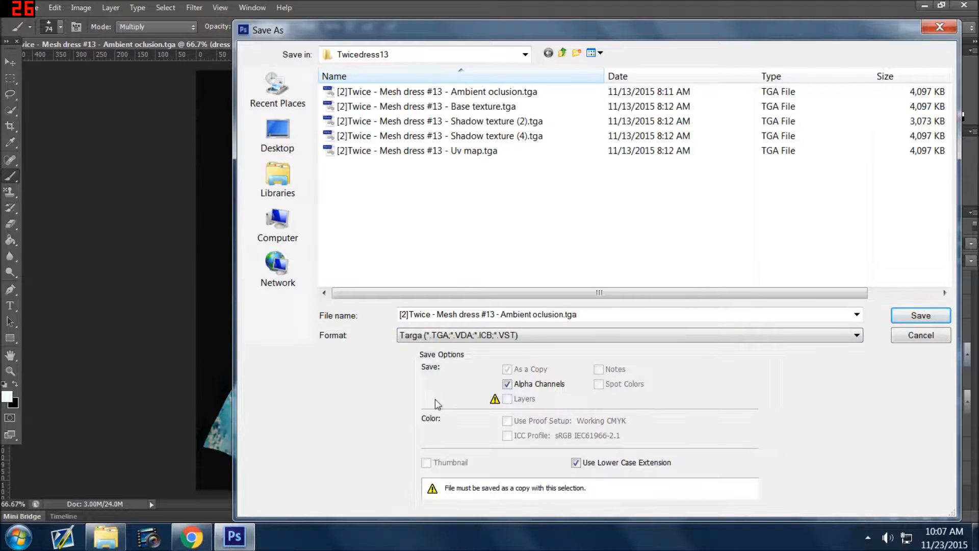
left_click(439, 316)
left_click(553, 314)
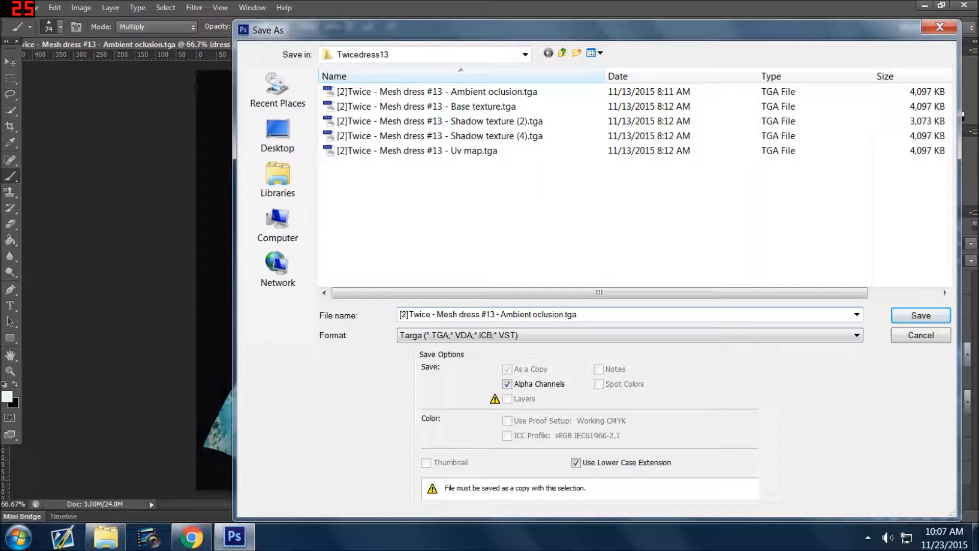
key("shift+Home")
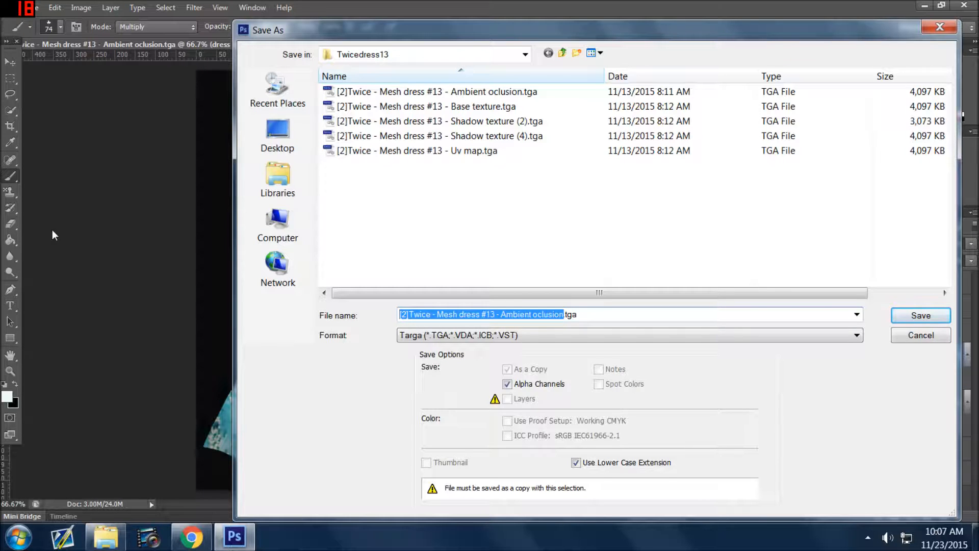
type("blueglittery")
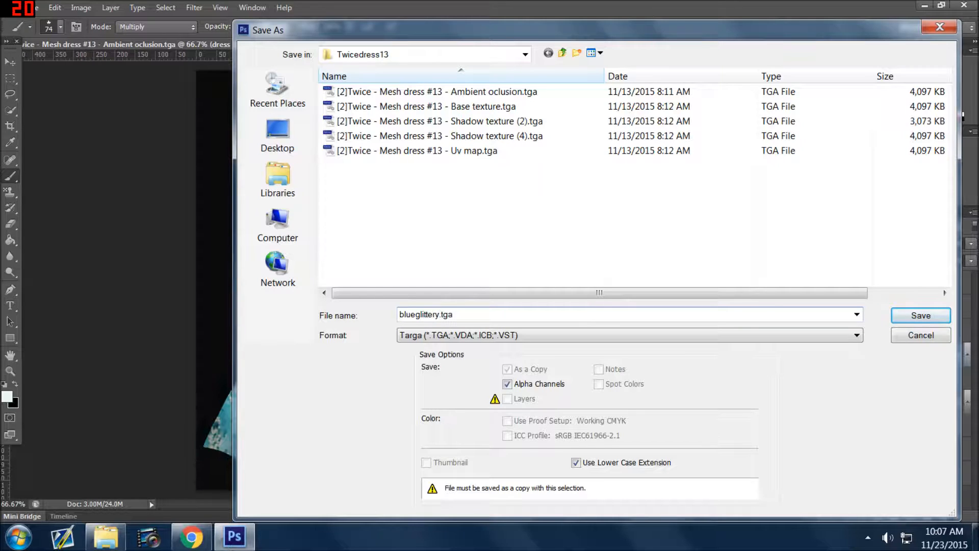
type("drama")
left_click(912, 317)
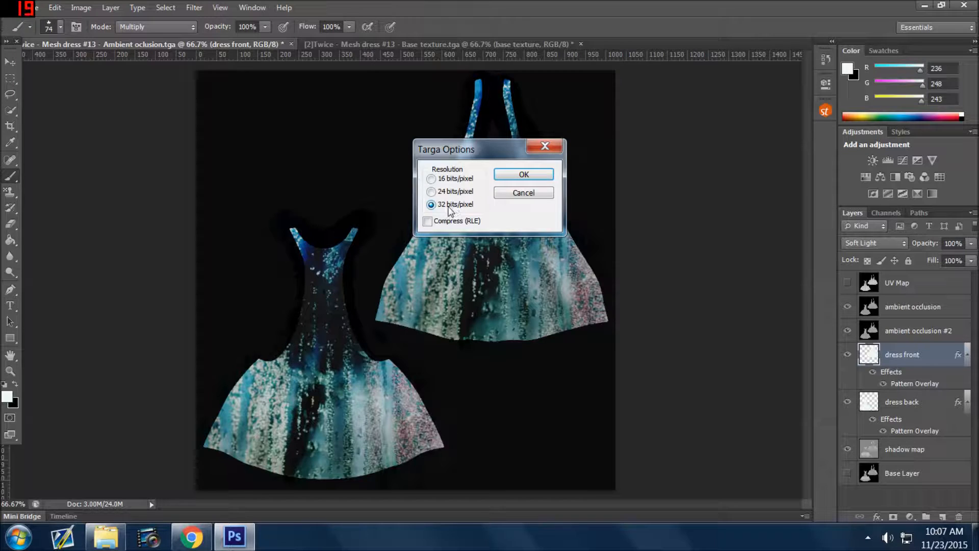
left_click(529, 175)
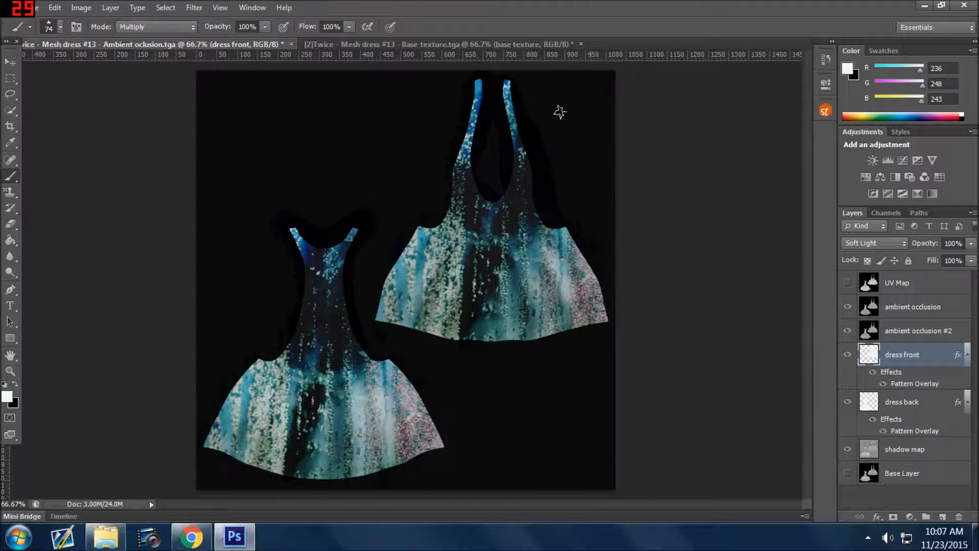
Open blueglitterydrama.tga from the Twicedress13 folder.
left_click(10, 62)
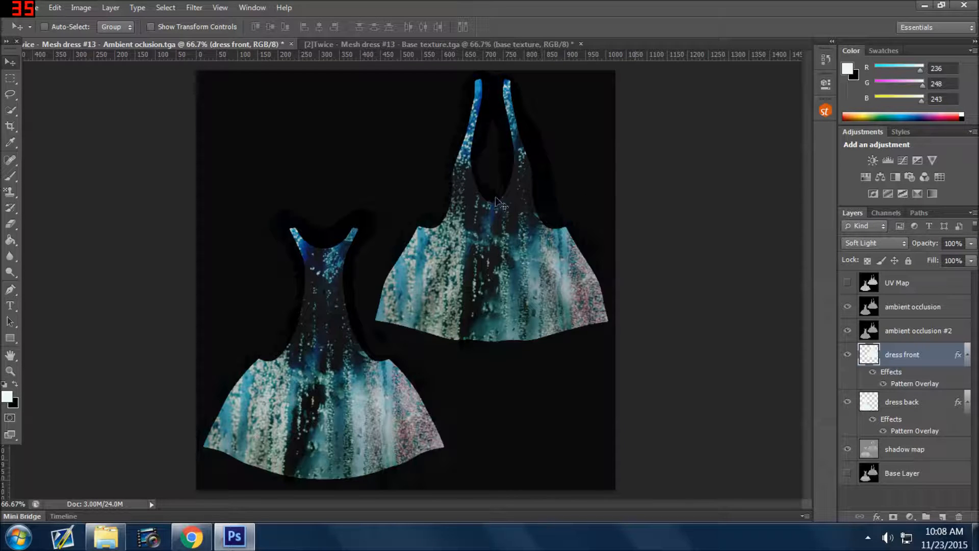
left_click(35, 11)
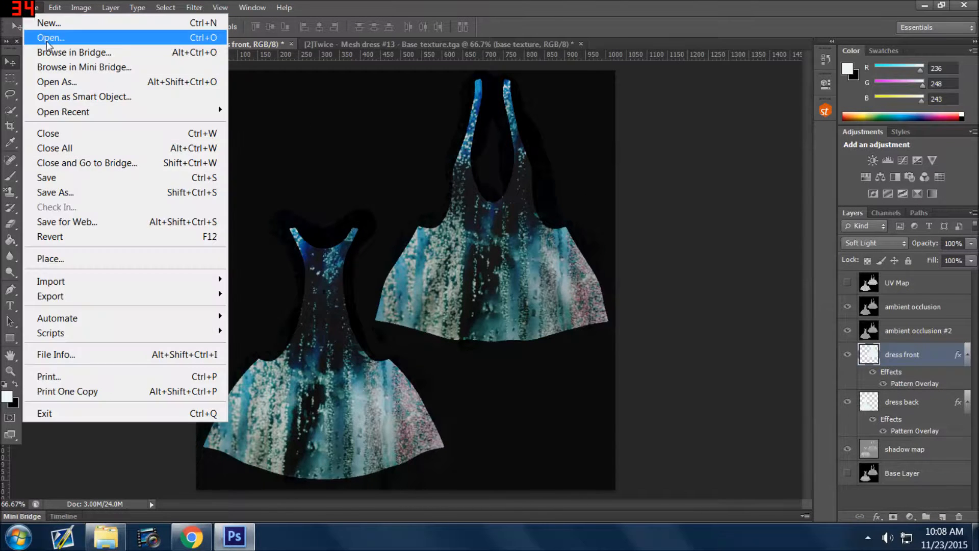
left_click(46, 37)
left_click(375, 171)
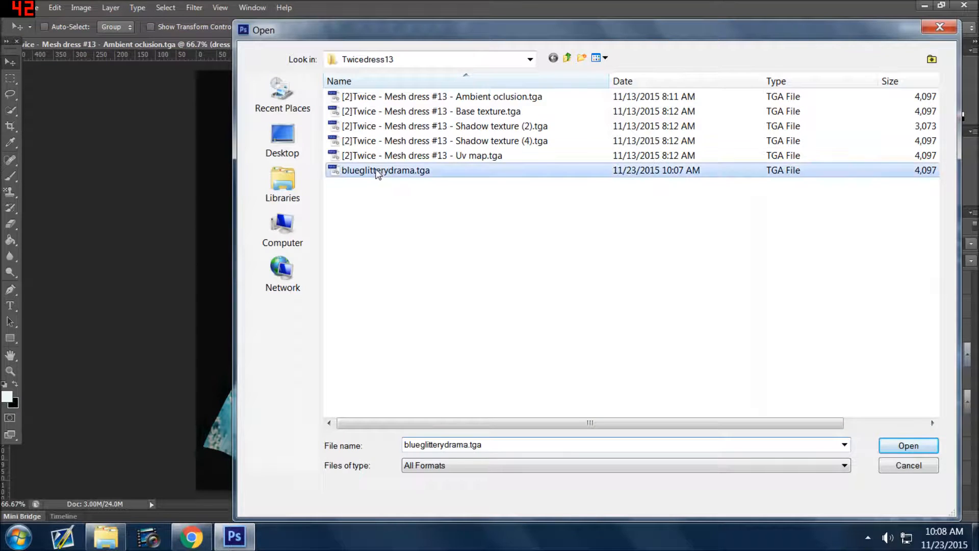
left_click(369, 173)
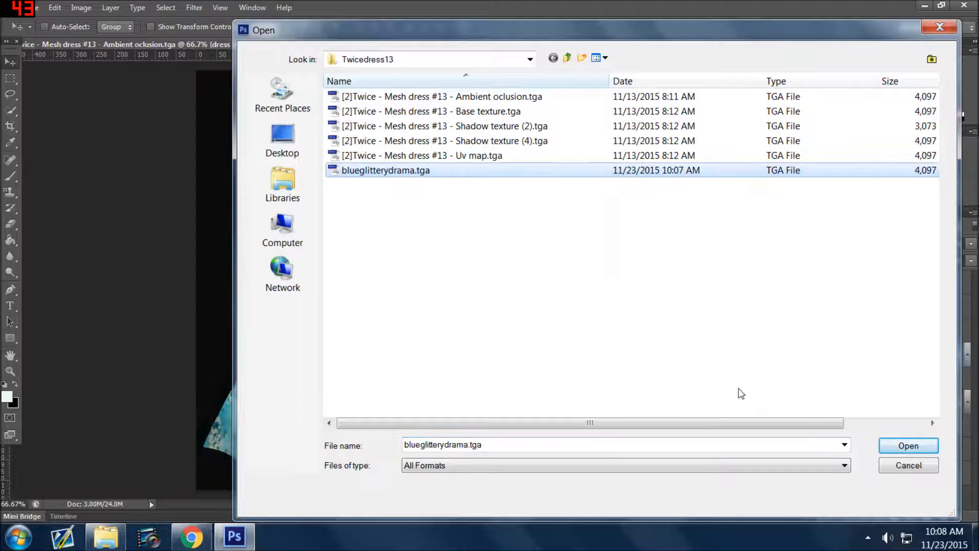
left_click(892, 449)
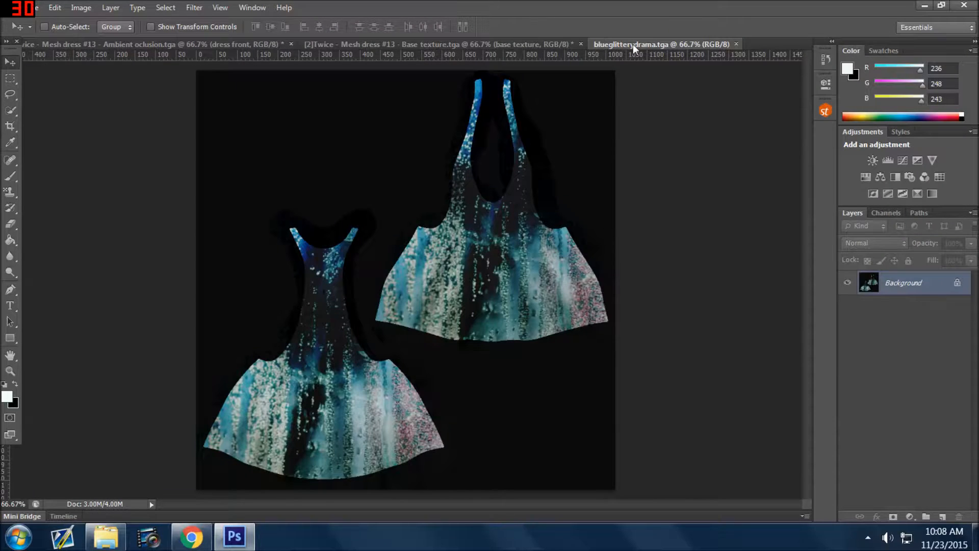
Close the Ambient oclusion and Base texture documents, keeping only blueglitterydrama.tga open.
left_click(571, 45)
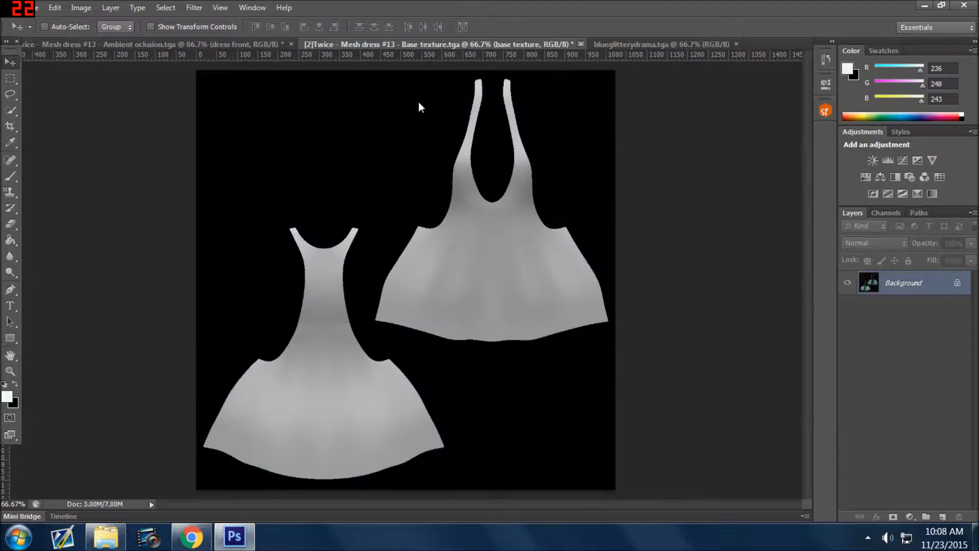
left_click(290, 44)
left_click(501, 210)
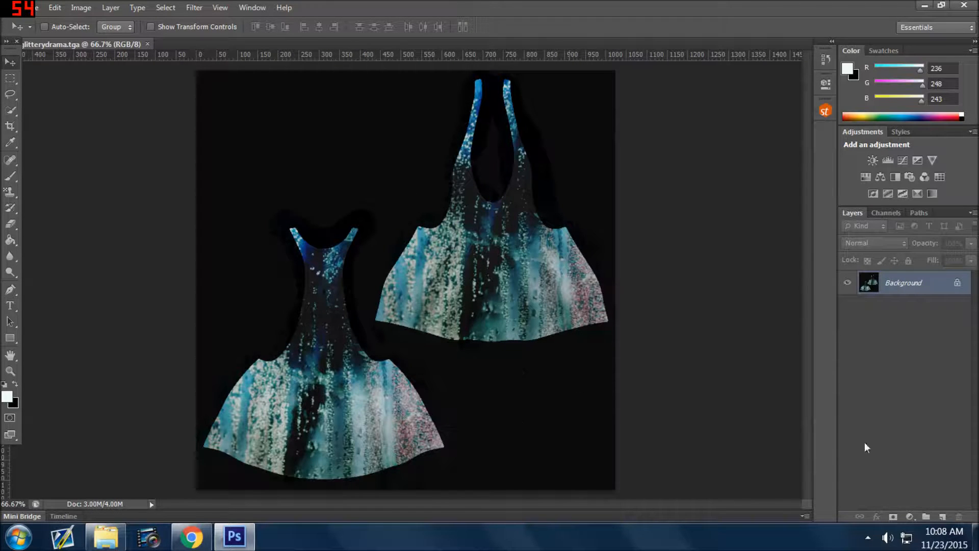
Duplicate the locked Background layer as Background copy and delete the original Background layer.
right_click(902, 284)
left_click(909, 309)
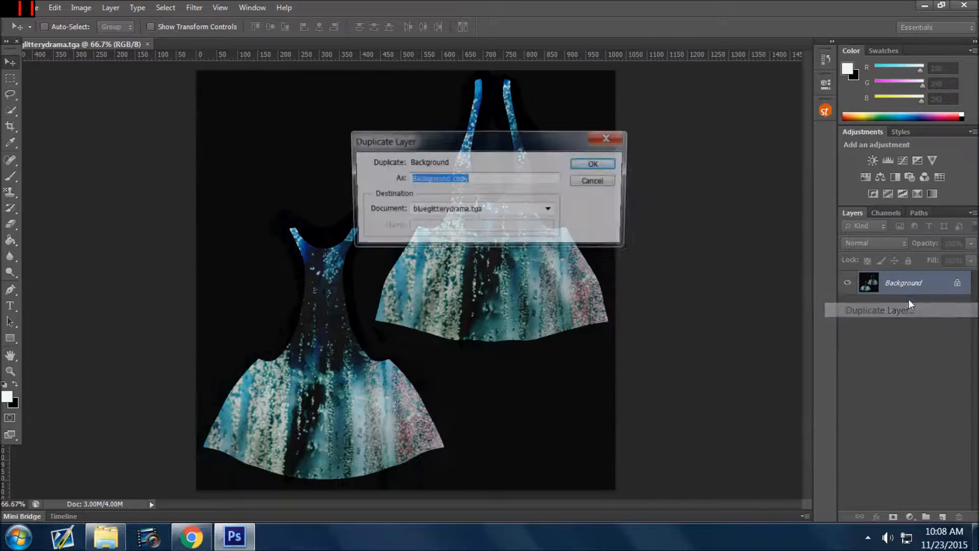
left_click(609, 164)
left_click(958, 309)
left_click_drag(959, 312, 958, 517)
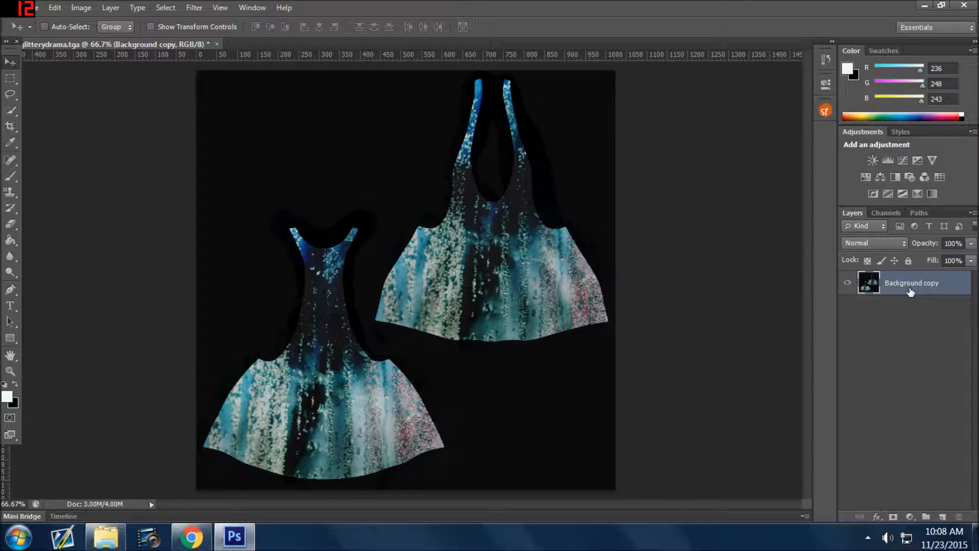
Preview the Filter Gallery's Grain texture on the Background copy layer with intensity 68 and contrast 47.
left_click(190, 7)
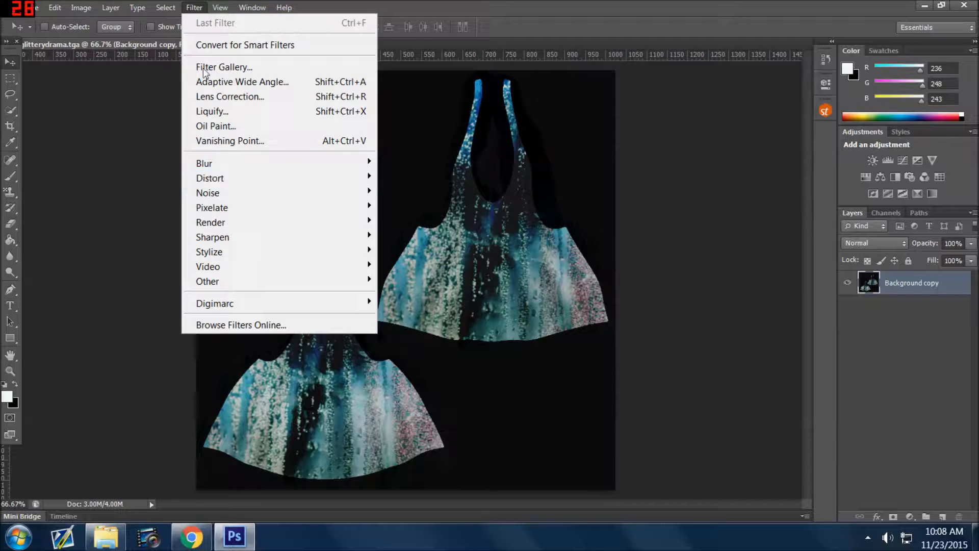
left_click(233, 67)
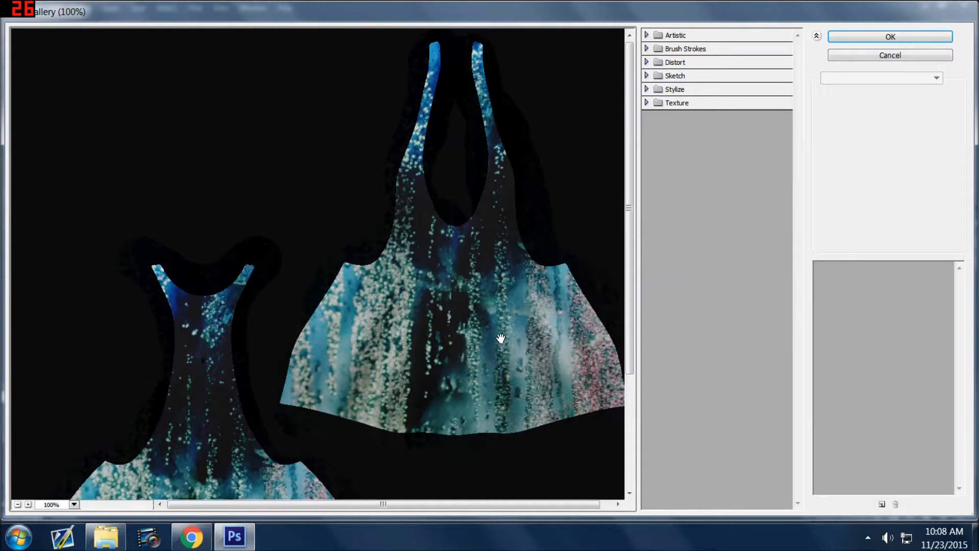
left_click(647, 105)
left_click(649, 105)
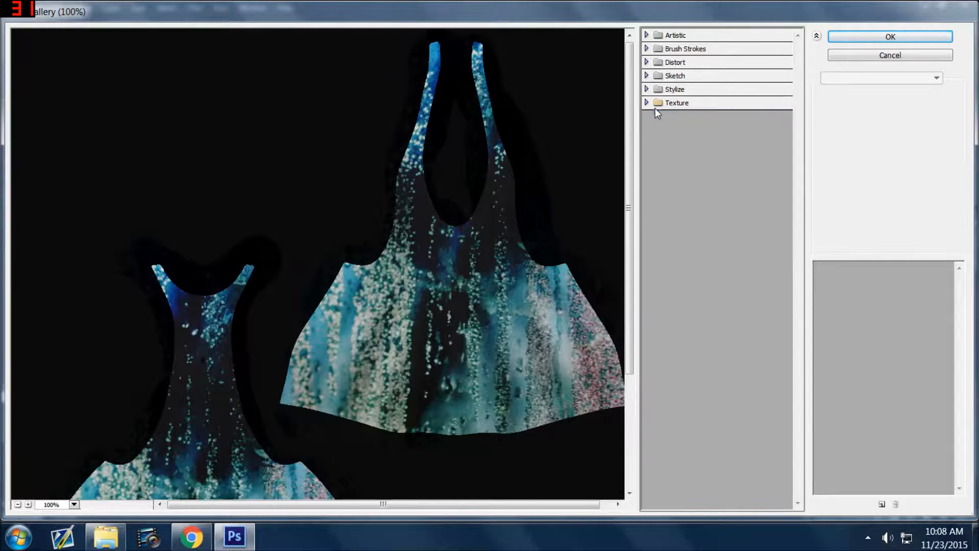
left_click(644, 104)
left_click(709, 131)
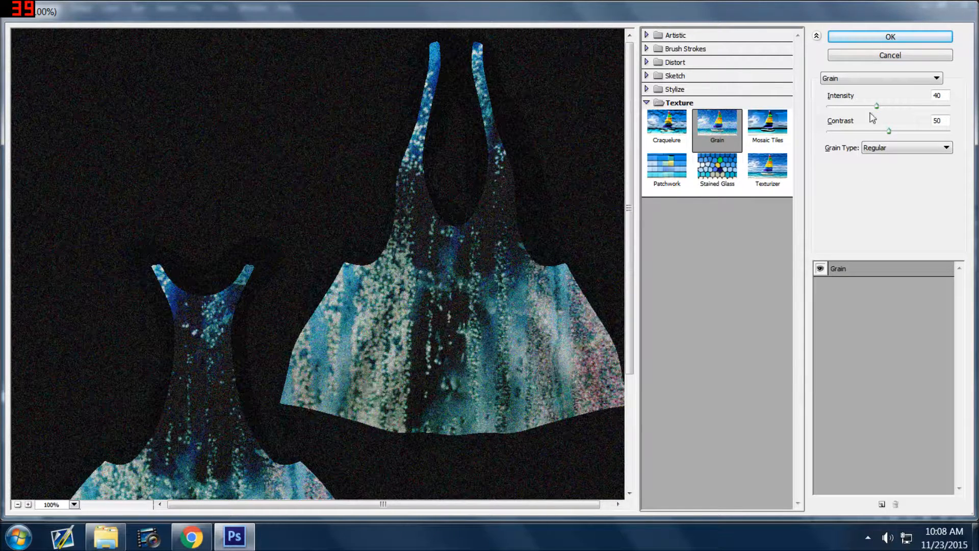
left_click_drag(877, 105, 884, 129)
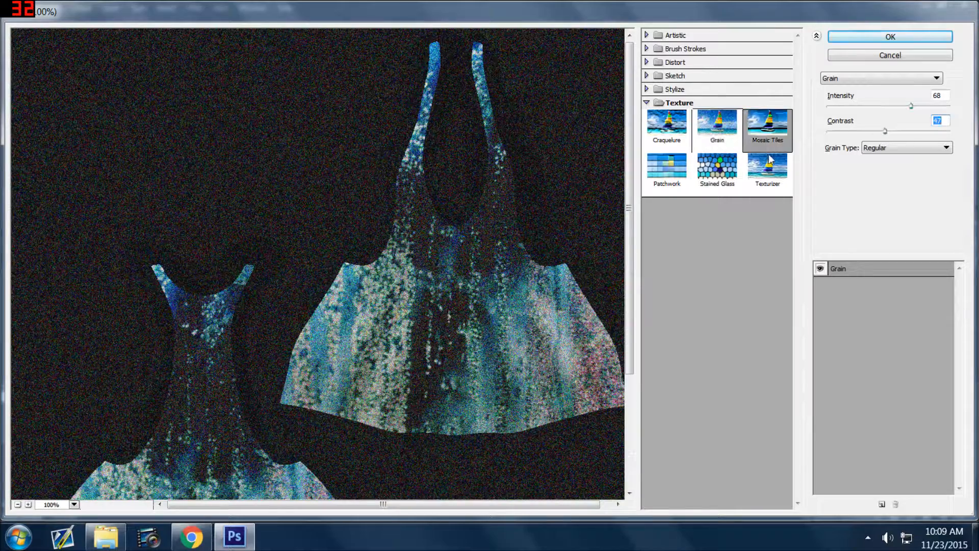
Preview the Texturizer, Bas Relief, Chrome and Plastic Wrap filters, and leave the Filter Gallery without applying any.
left_click(773, 171)
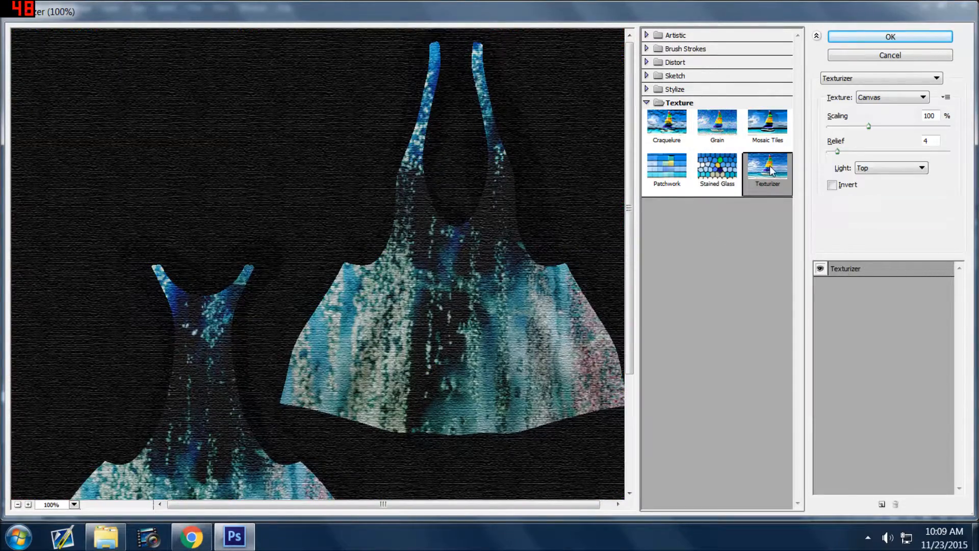
left_click_drag(872, 124, 845, 124)
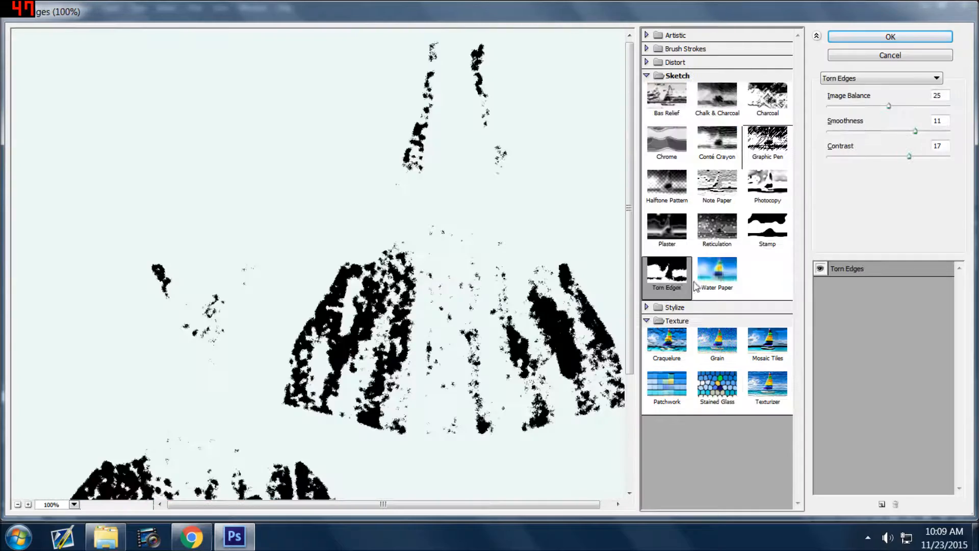
left_click(717, 270)
left_click(767, 102)
left_click(721, 118)
left_click(669, 105)
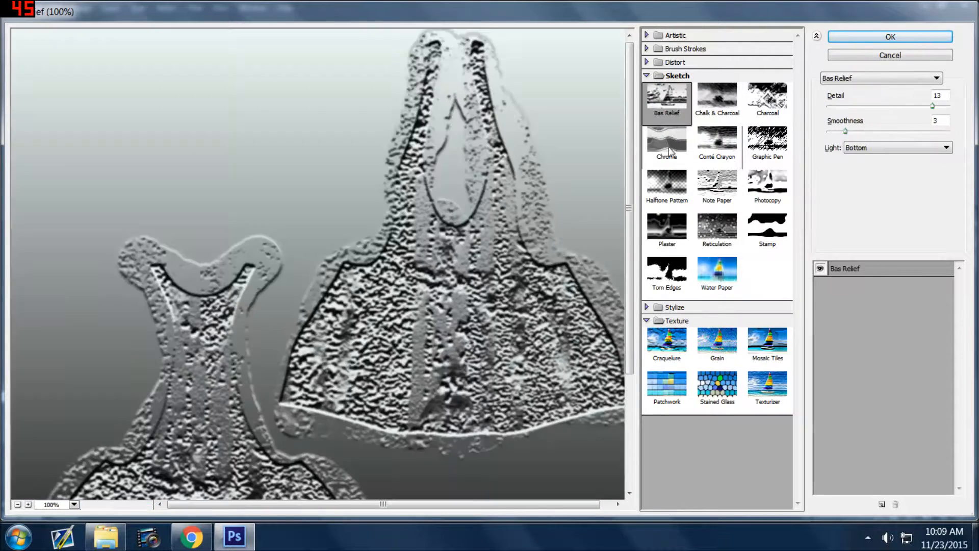
left_click(677, 159)
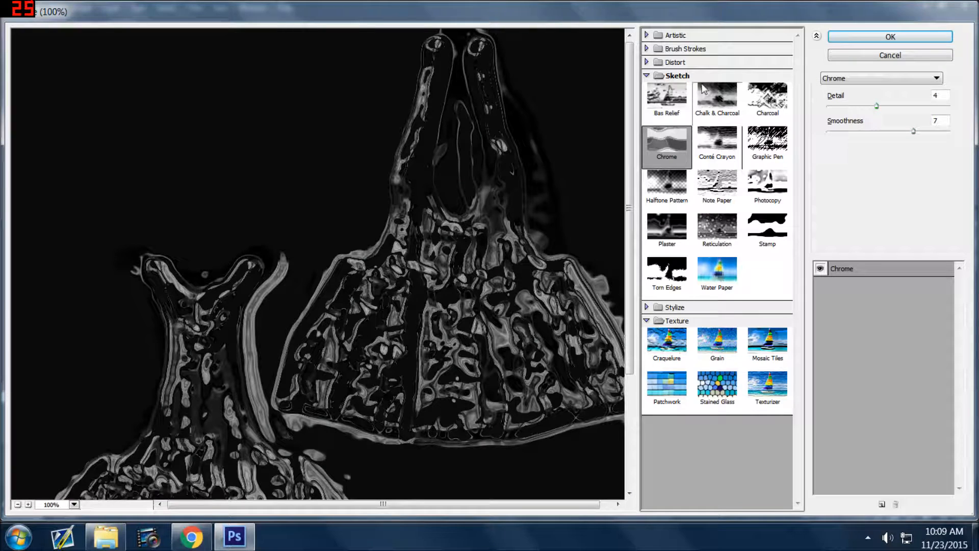
left_click(680, 62)
left_click(770, 143)
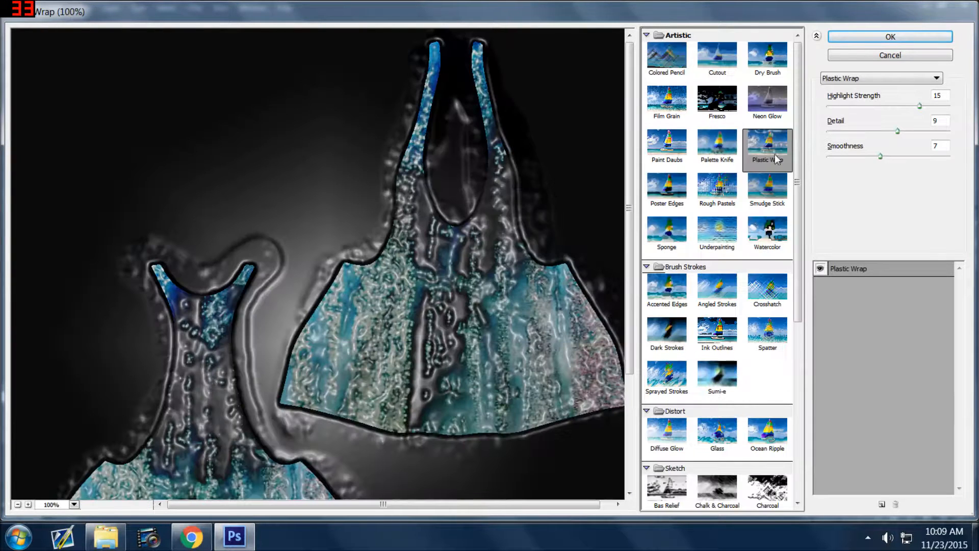
left_click(717, 191)
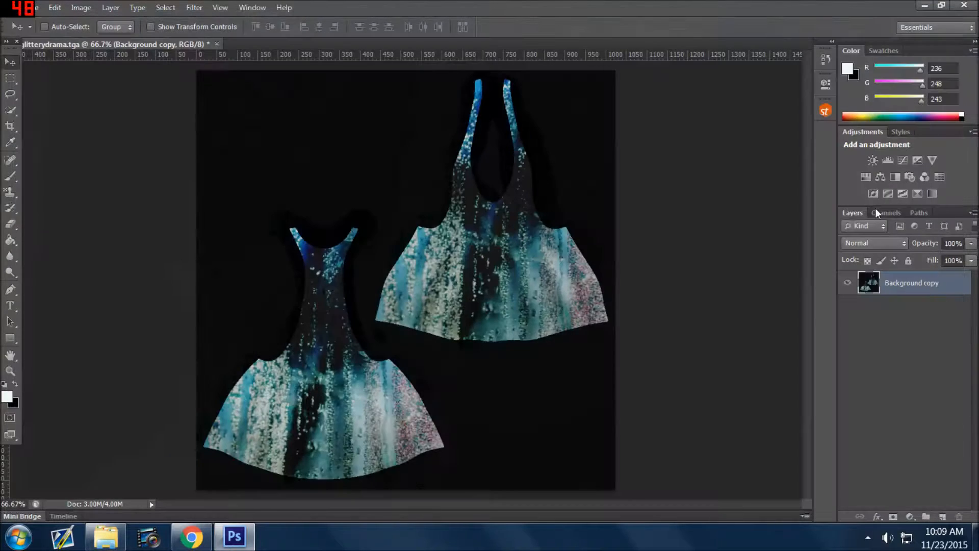
Try a Brightness/Contrast adjustment of 47 and -18 and an Exposure adjustment on the Background copy layer, cancelling both.
left_click(80, 8)
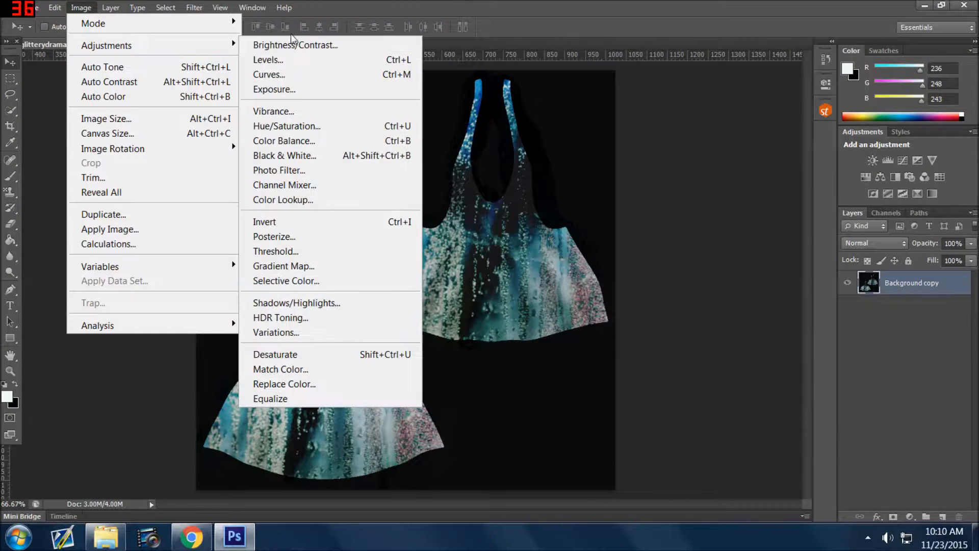
left_click(275, 38)
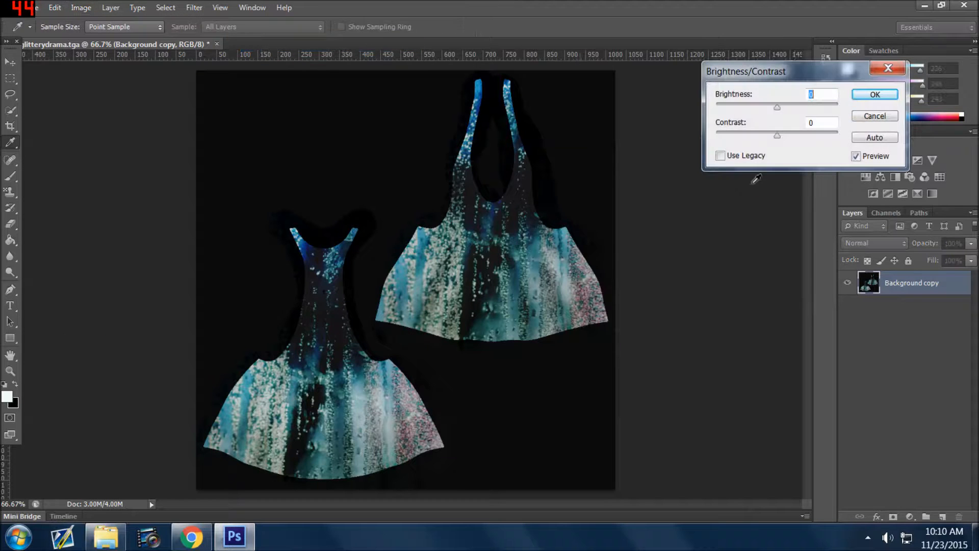
left_click_drag(777, 107, 779, 135)
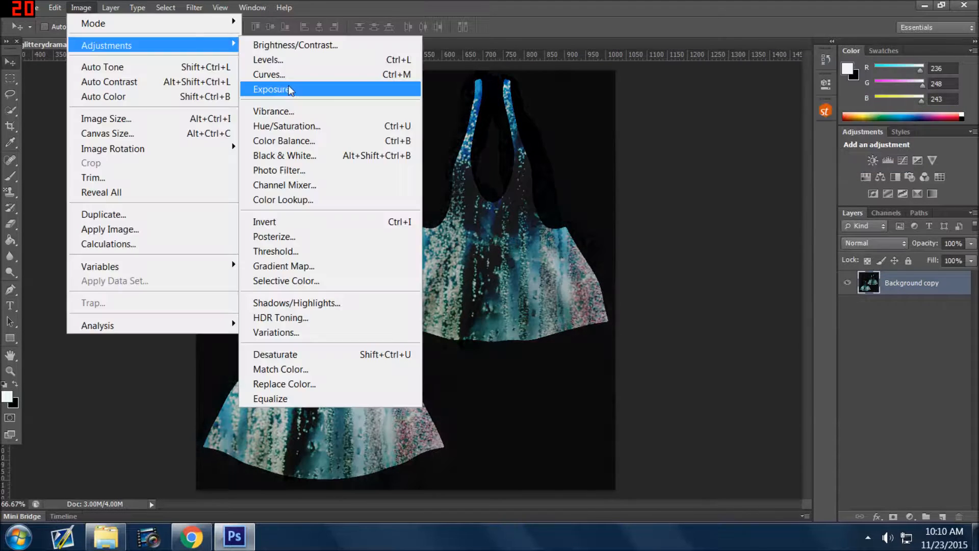
left_click(438, 87)
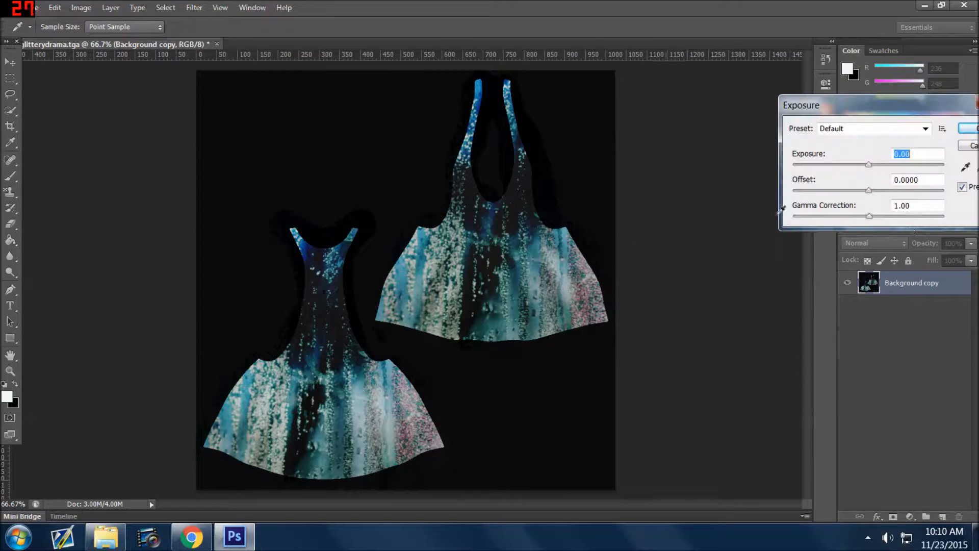
left_click_drag(867, 164, 884, 160)
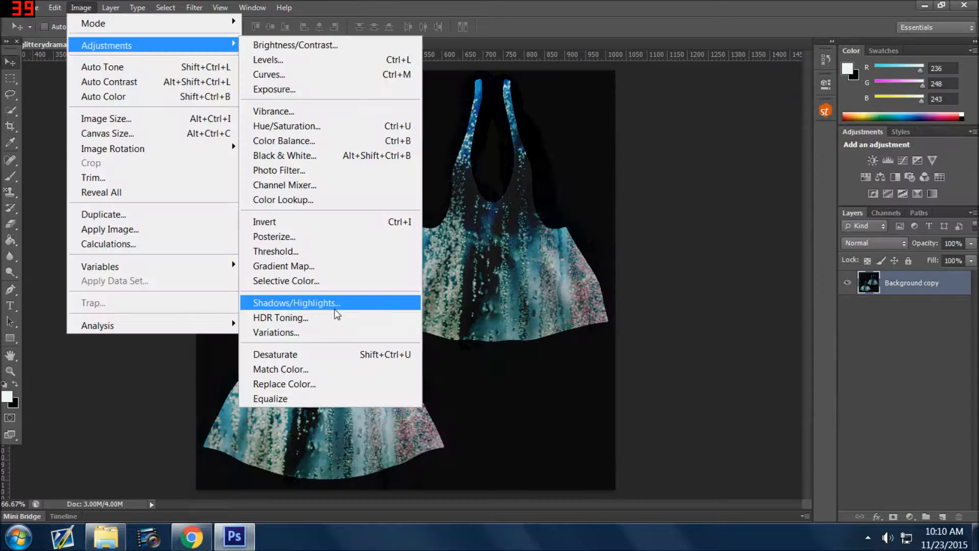
Start a Shadows/Highlights adjustment with highlights amount 76%, tonal width 29% and radius 193 px, color correction +40 and midtone contrast -25.
left_click(335, 306)
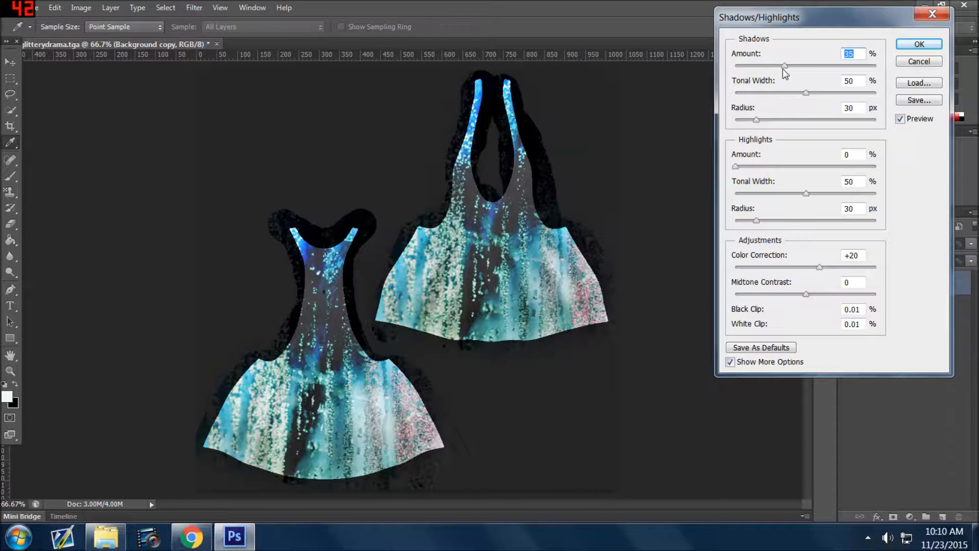
left_click_drag(789, 68, 838, 81)
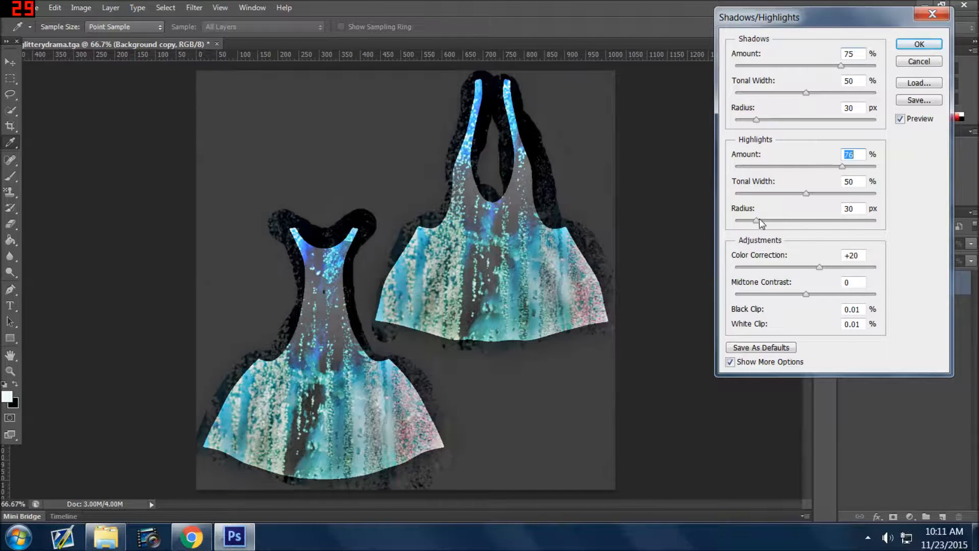
left_click_drag(761, 223, 841, 221)
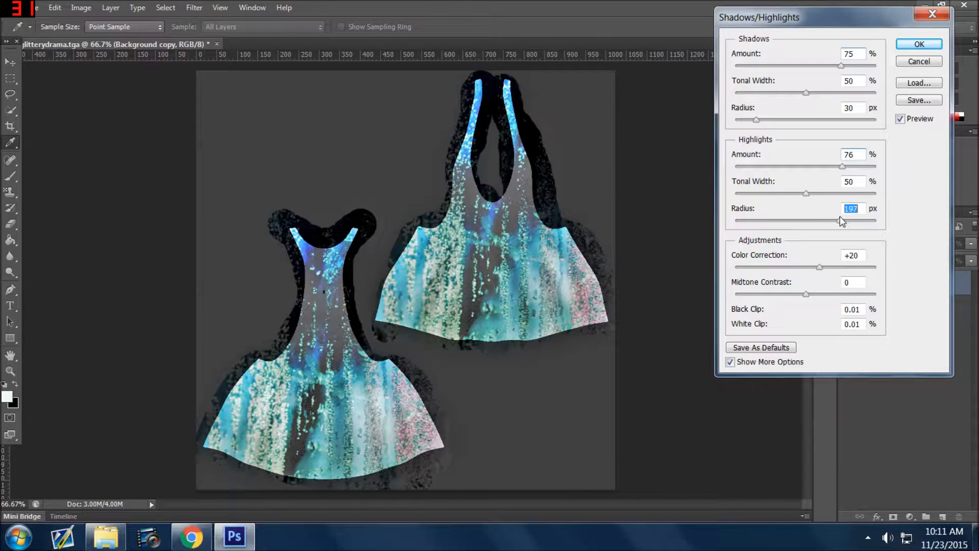
left_click_drag(820, 267, 868, 297)
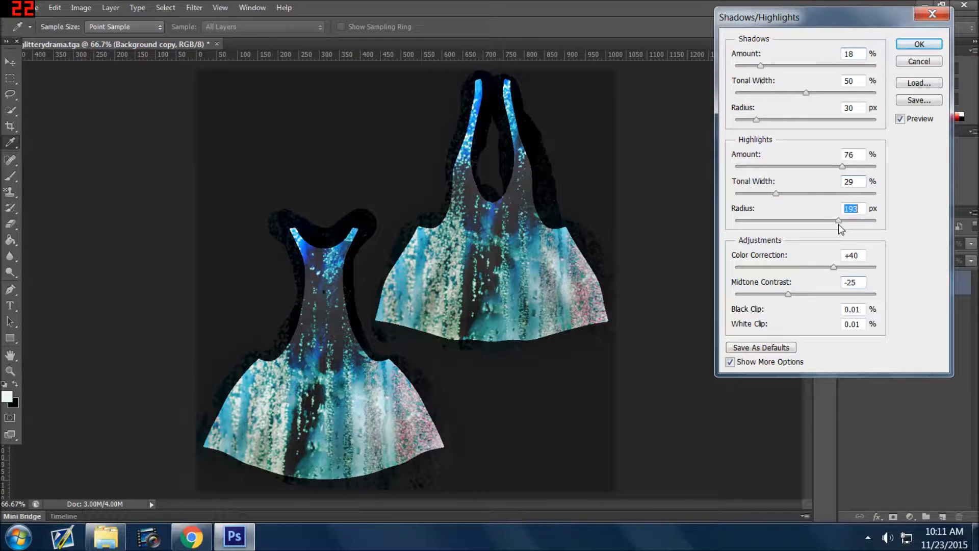
Set the shadows amount to 48% and radius to 93 px, and apply the Shadows/Highlights adjustment.
left_click_drag(761, 66, 803, 67)
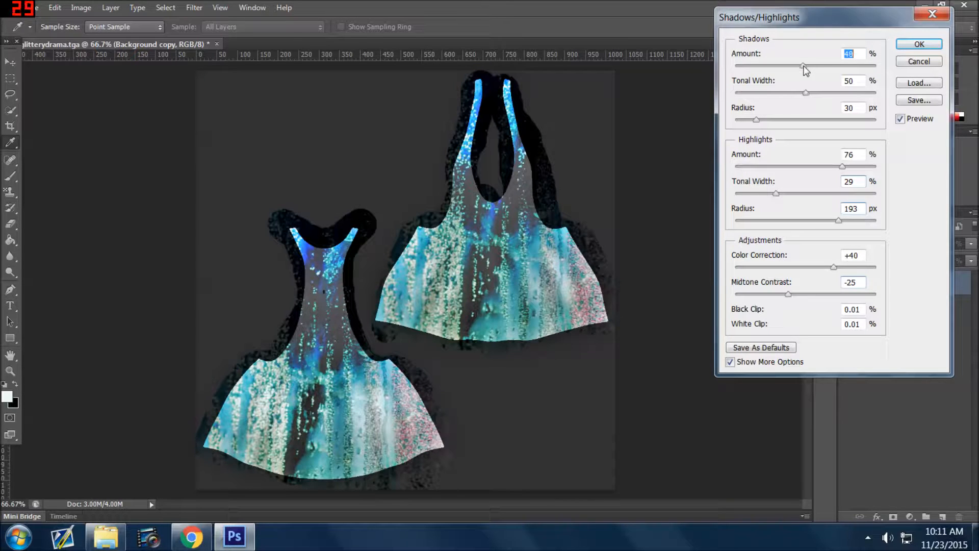
left_click_drag(755, 120, 776, 119)
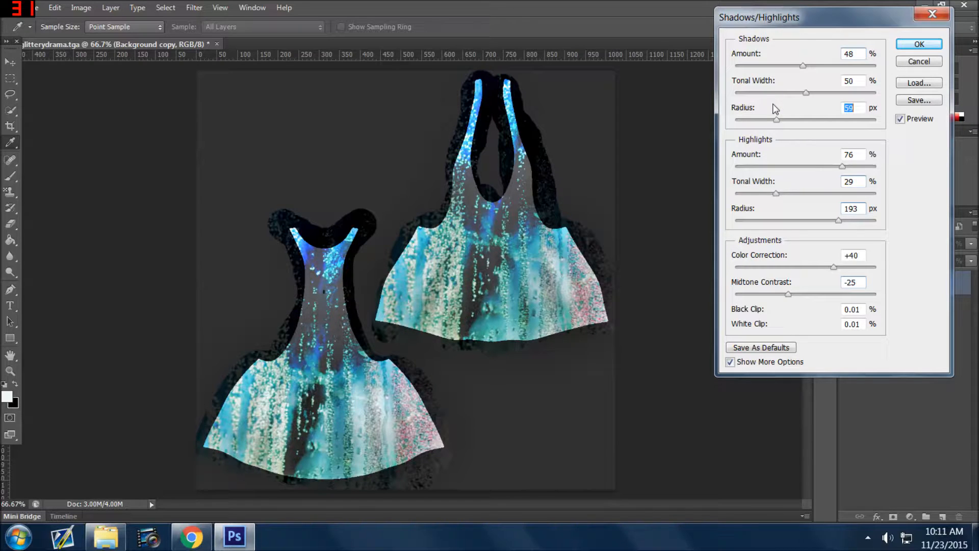
left_click_drag(777, 119, 812, 116)
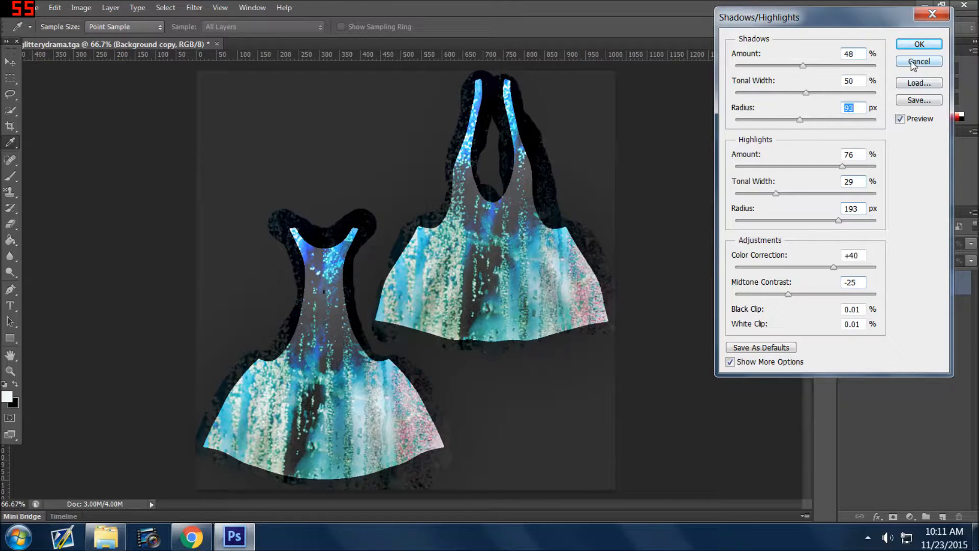
left_click(916, 44)
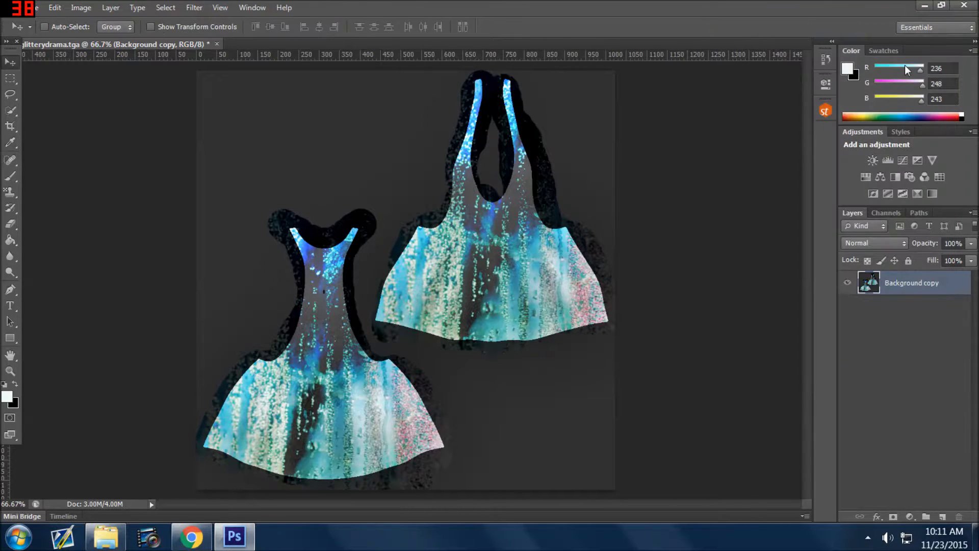
Save the adjusted texture in Targa format at 32 bits/pixel, replacing the existing blueglitterydrama.tga in the Twicedress13 folder.
left_click(37, 11)
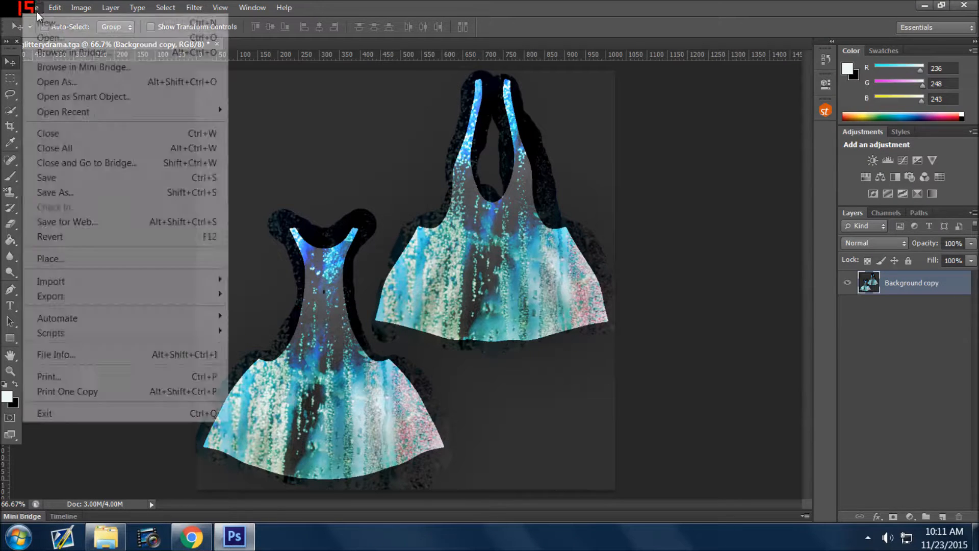
left_click(57, 193)
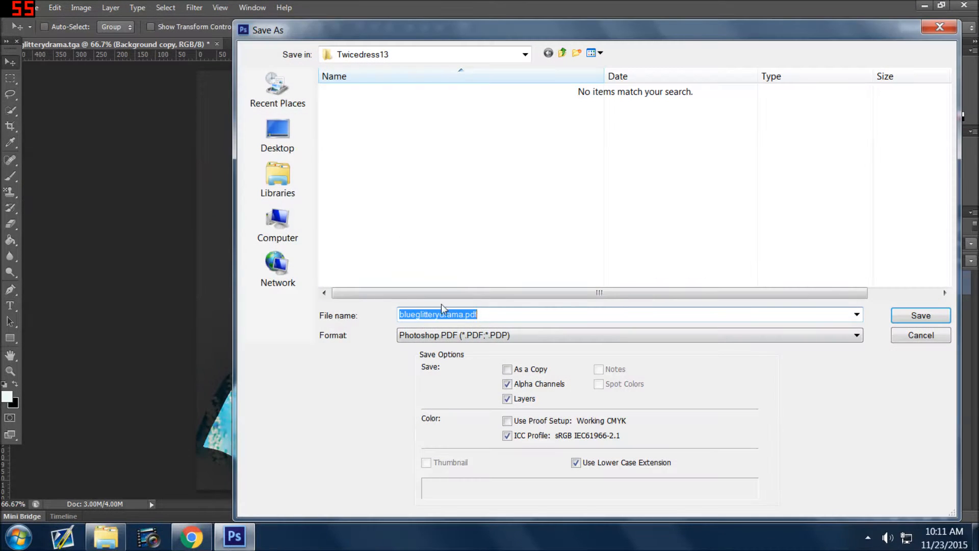
left_click(472, 336)
left_click(412, 539)
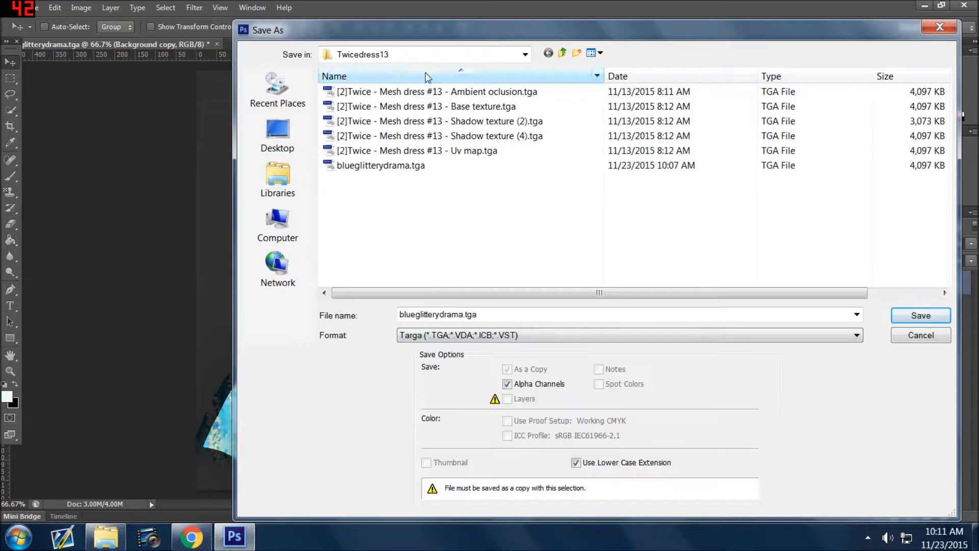
left_click(364, 166)
left_click(922, 314)
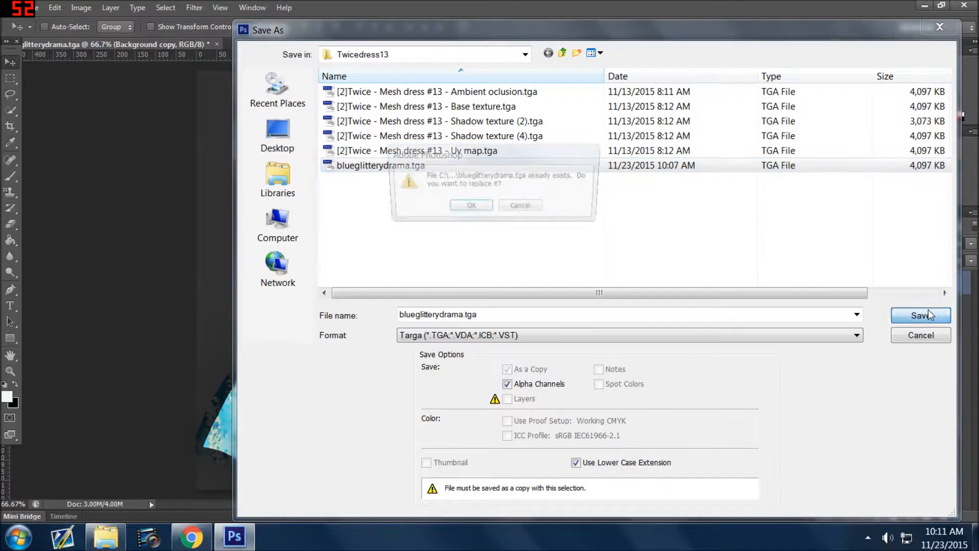
left_click(472, 207)
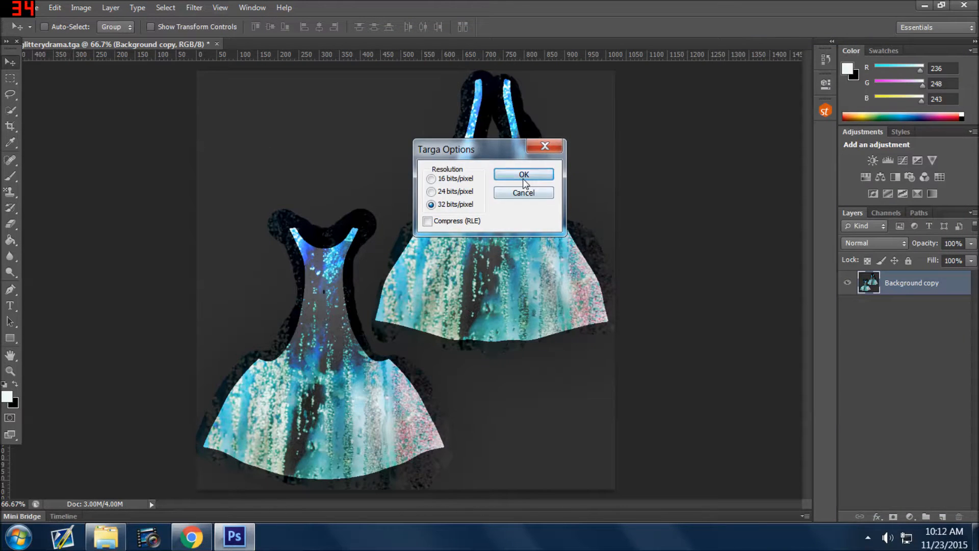
left_click(523, 175)
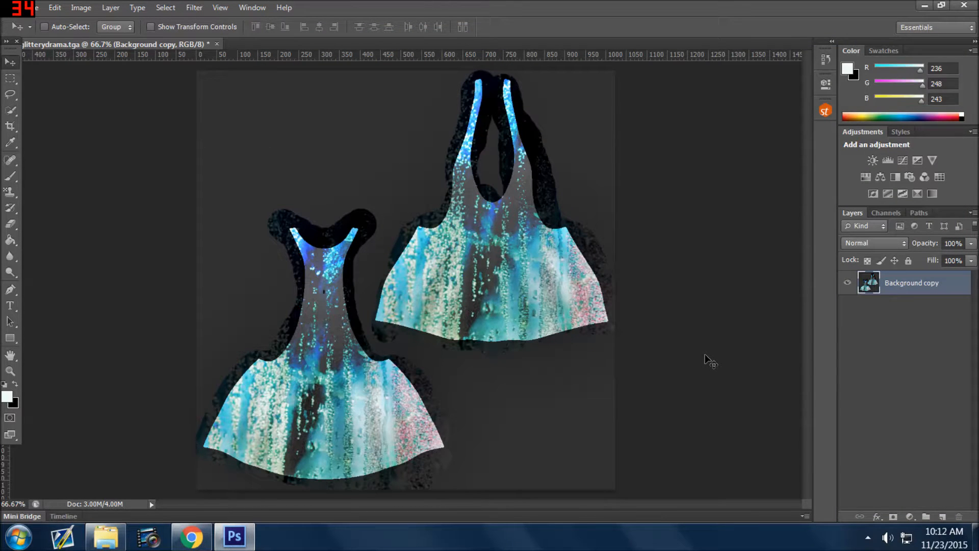